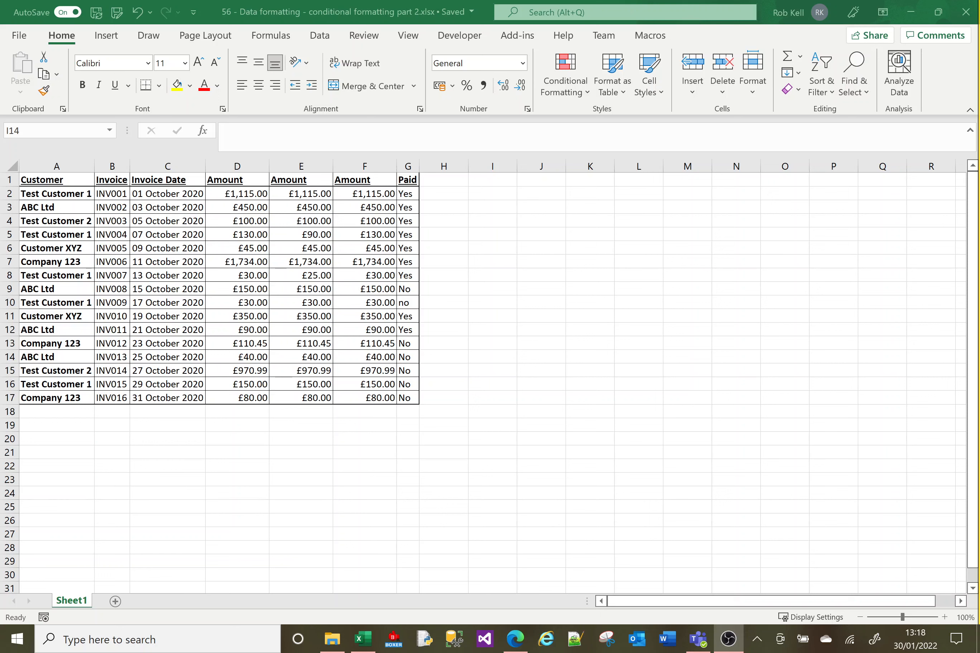
- Apply the Green - Yellow - Red color scale to the first Amount column, cells D2:D17
click(234, 196)
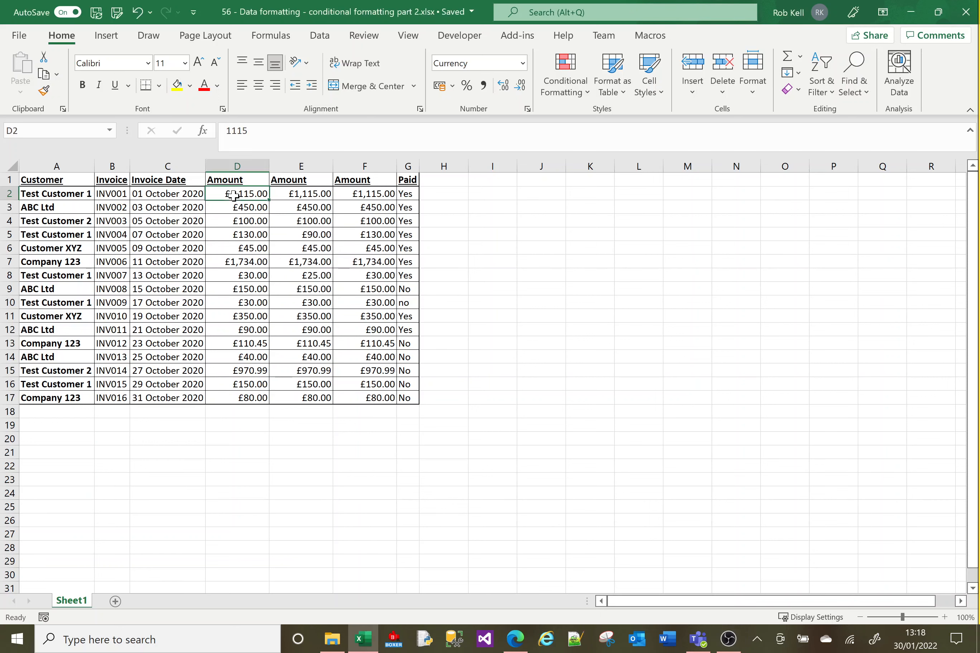
shift+click(239, 401)
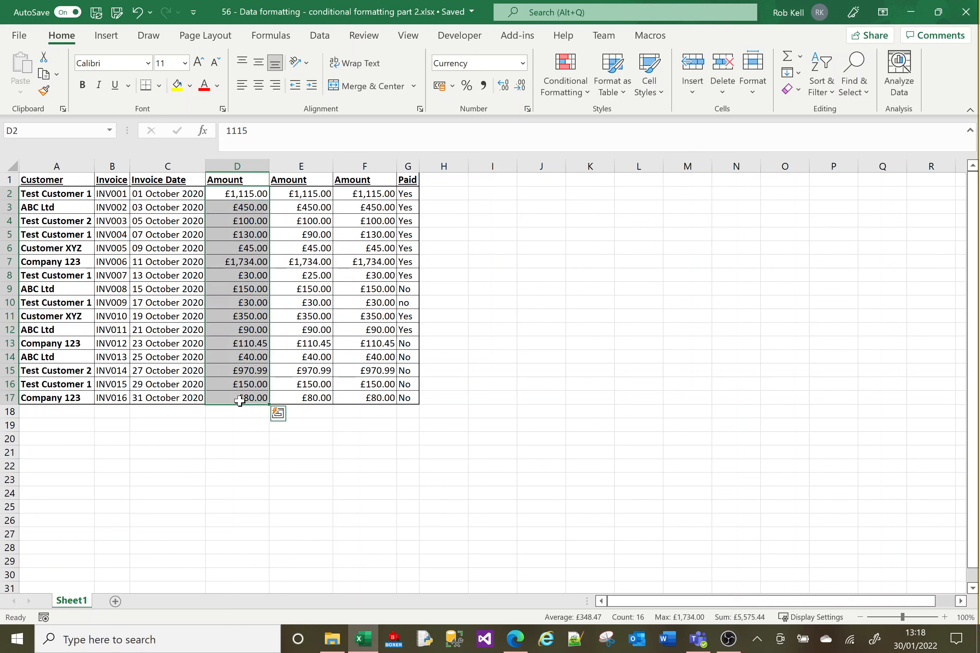
key(shift)
key(shift)
key(shift)
key(shift)
key(shift)
click(351, 172)
click(589, 96)
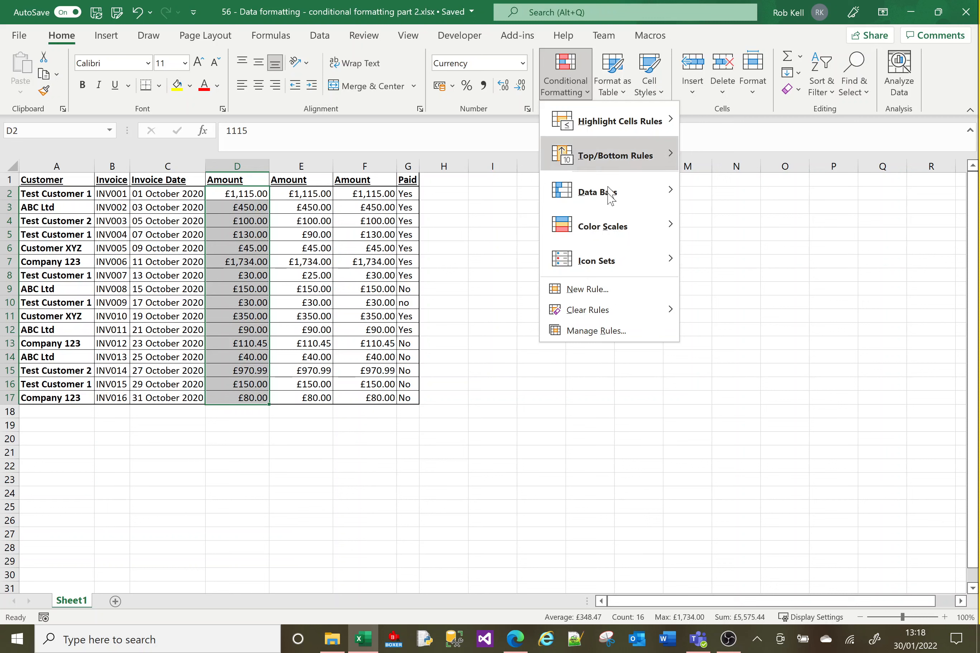
mouse_move(607, 230)
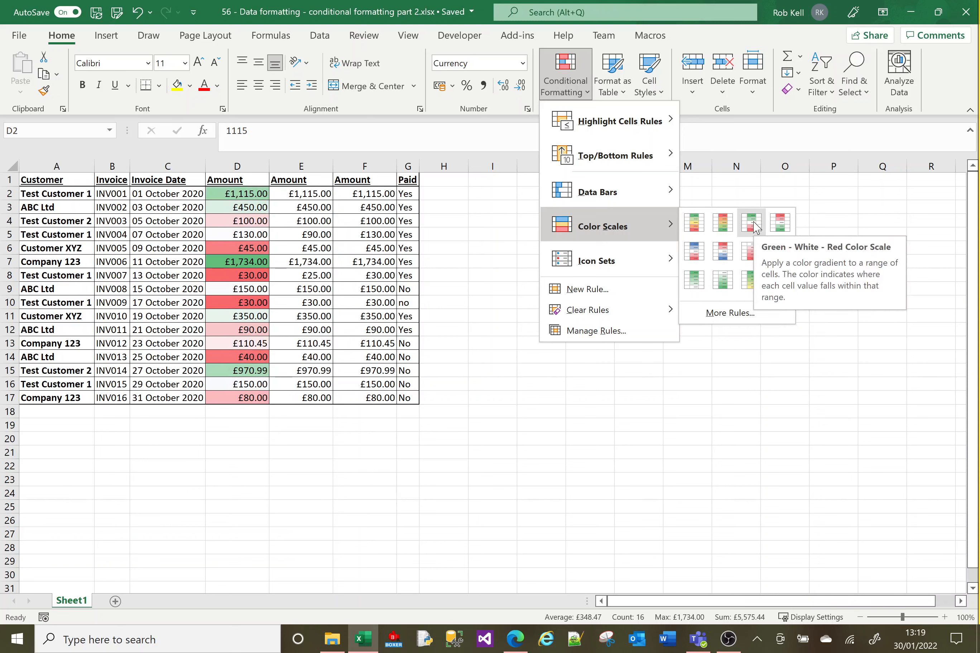
click(690, 226)
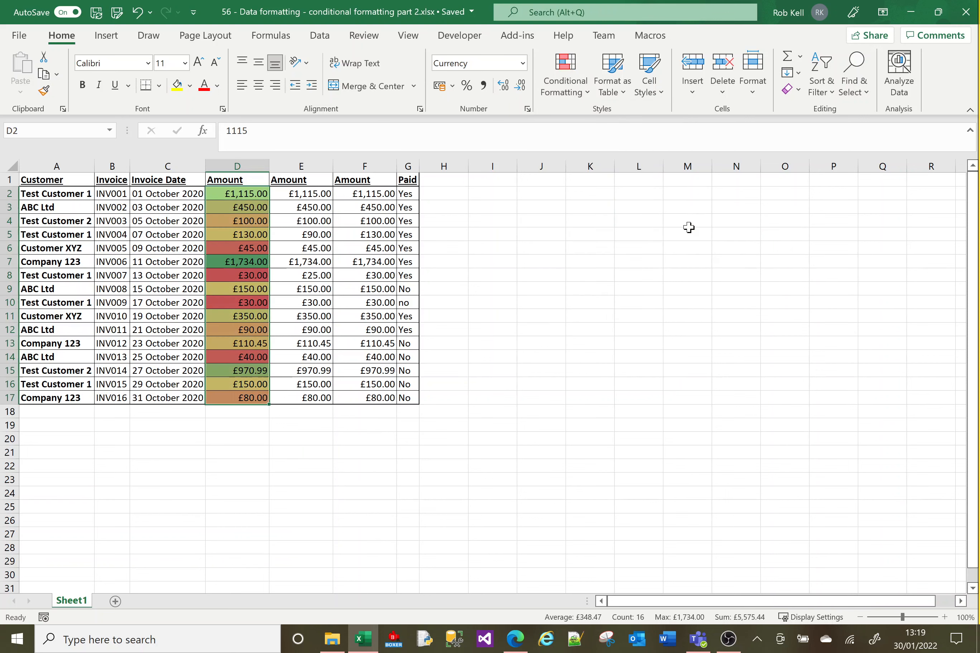
- Apply purple gradient-fill data bars to the second Amount column, cells E2:E17
click(300, 191)
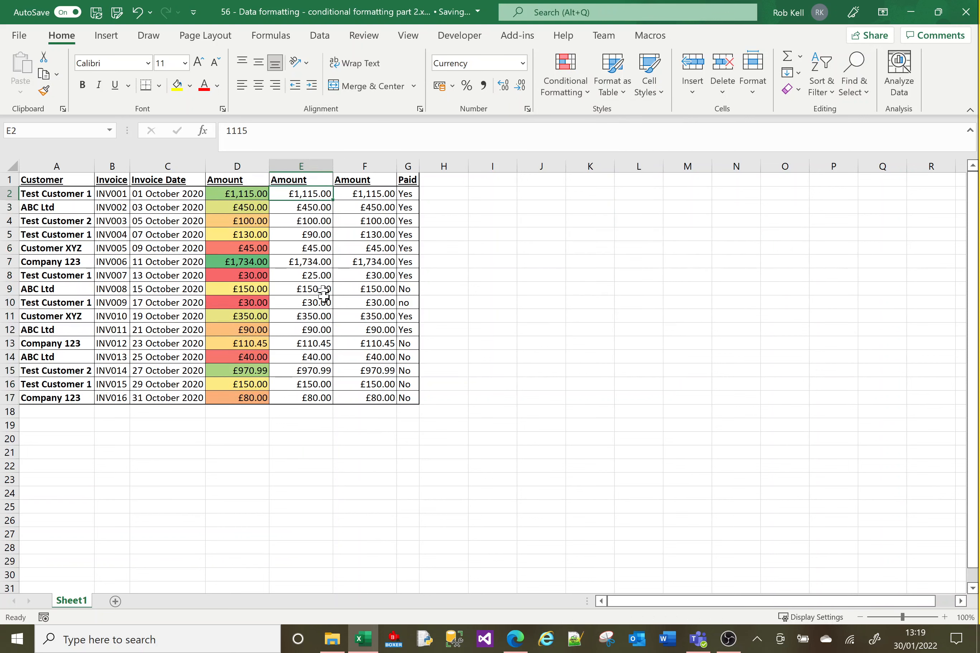
shift+click(308, 400)
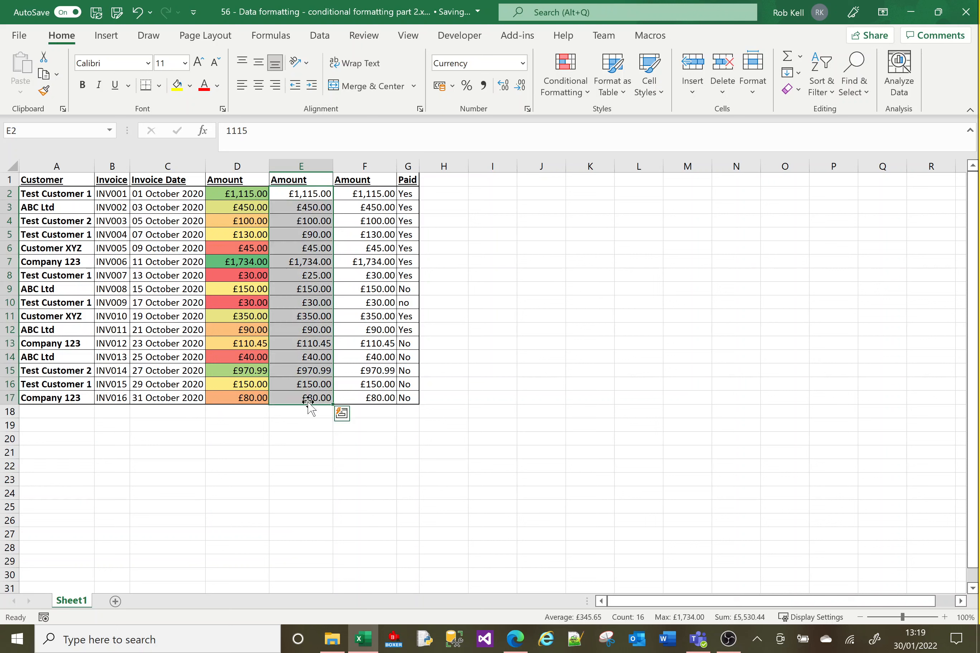
click(585, 97)
mouse_move(597, 190)
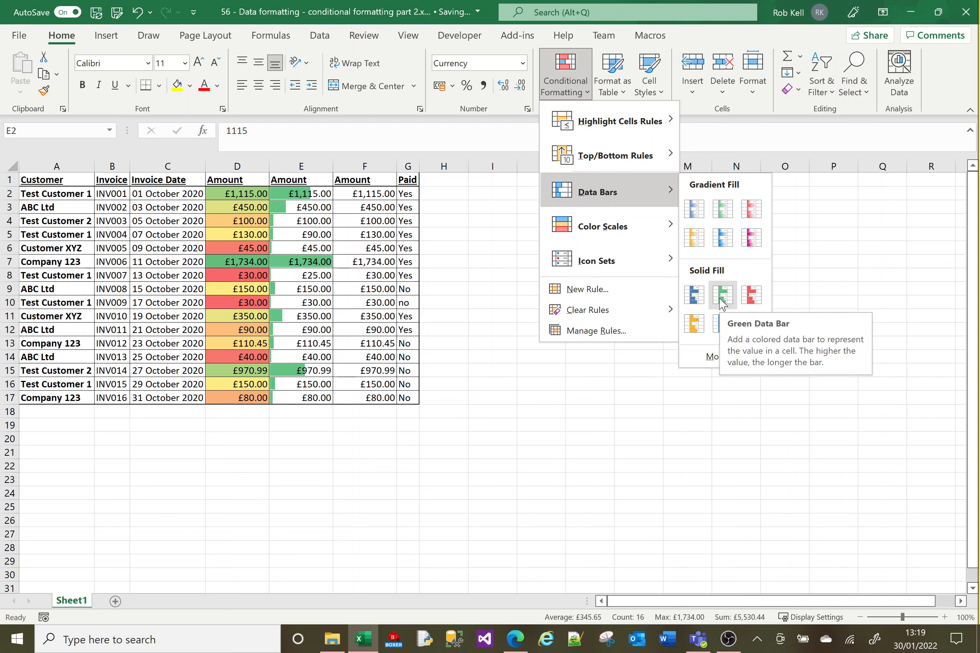
click(759, 238)
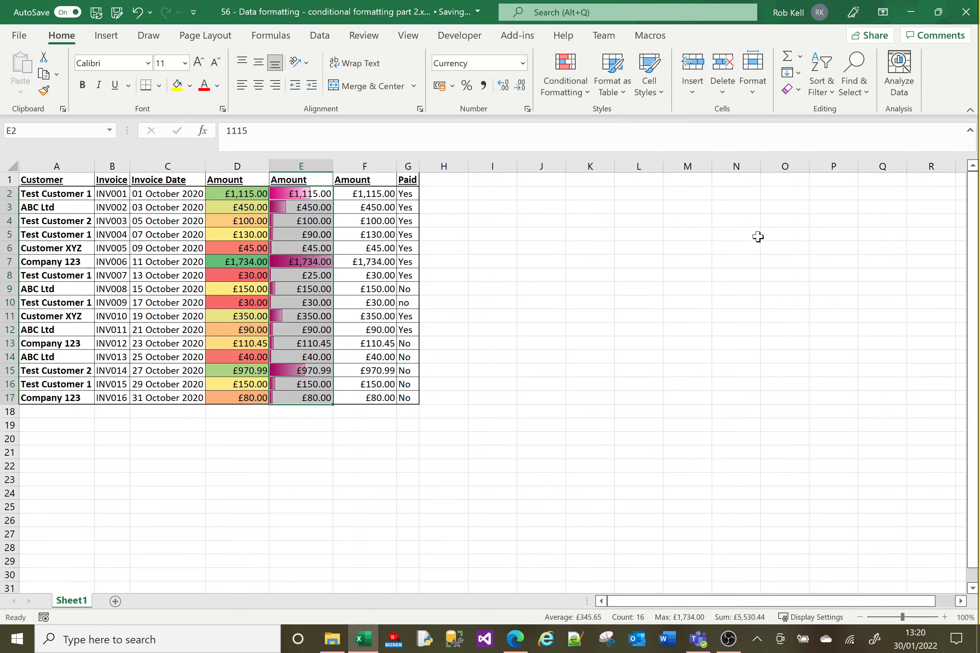
click(457, 199)
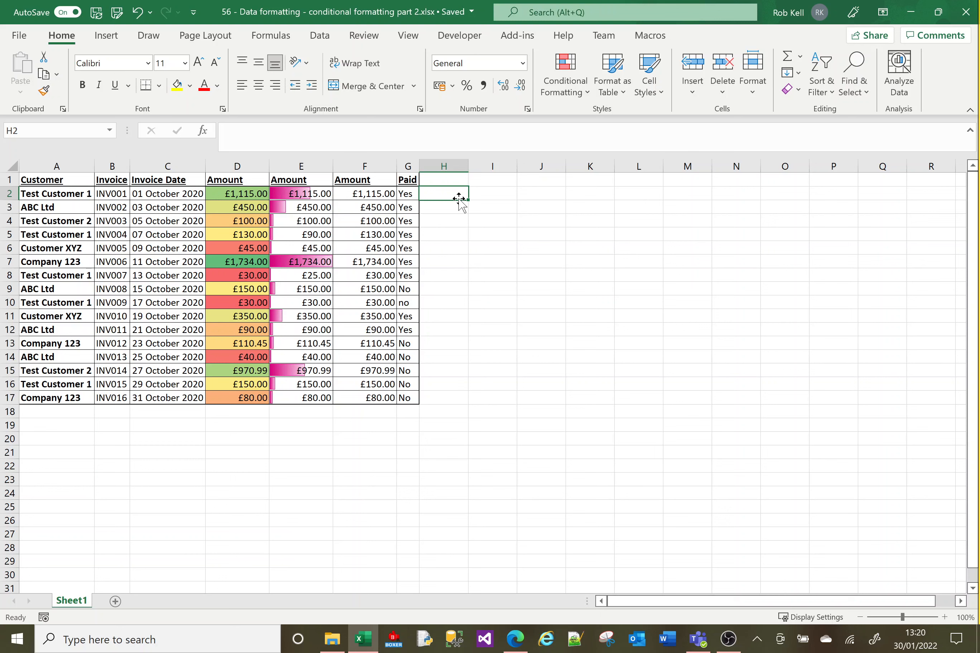
- Start a new conditional formatting rule on E2:E17 that formats only duplicate values in the range
click(312, 193)
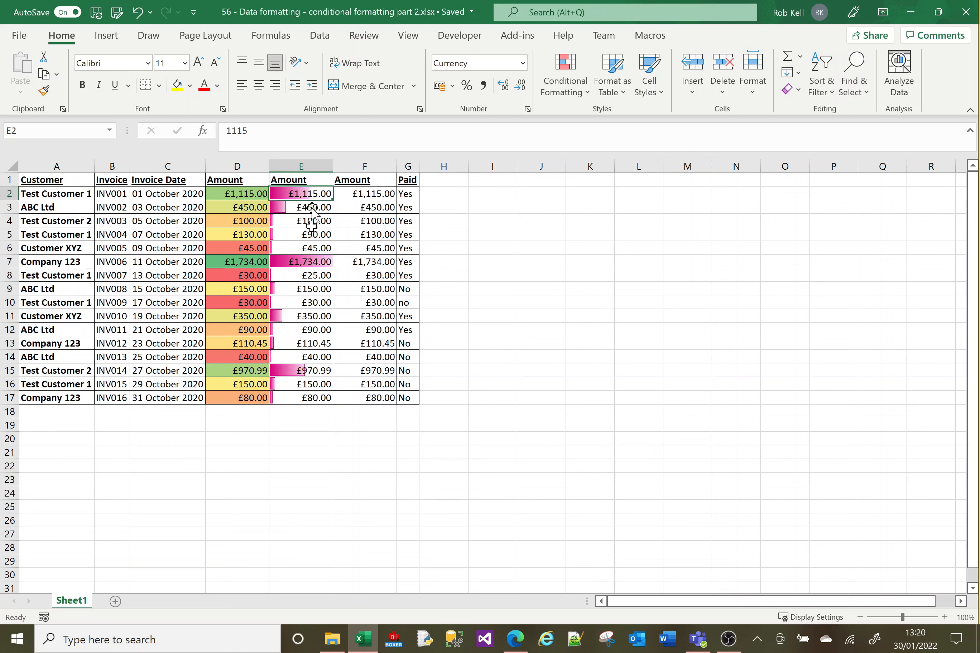
shift+click(304, 398)
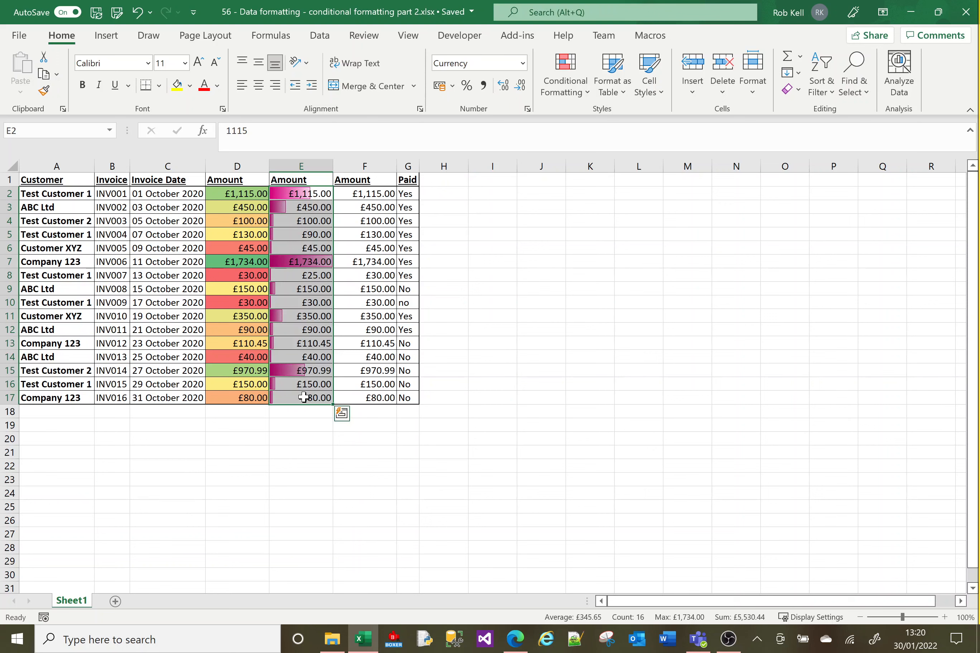
click(587, 93)
mouse_move(589, 113)
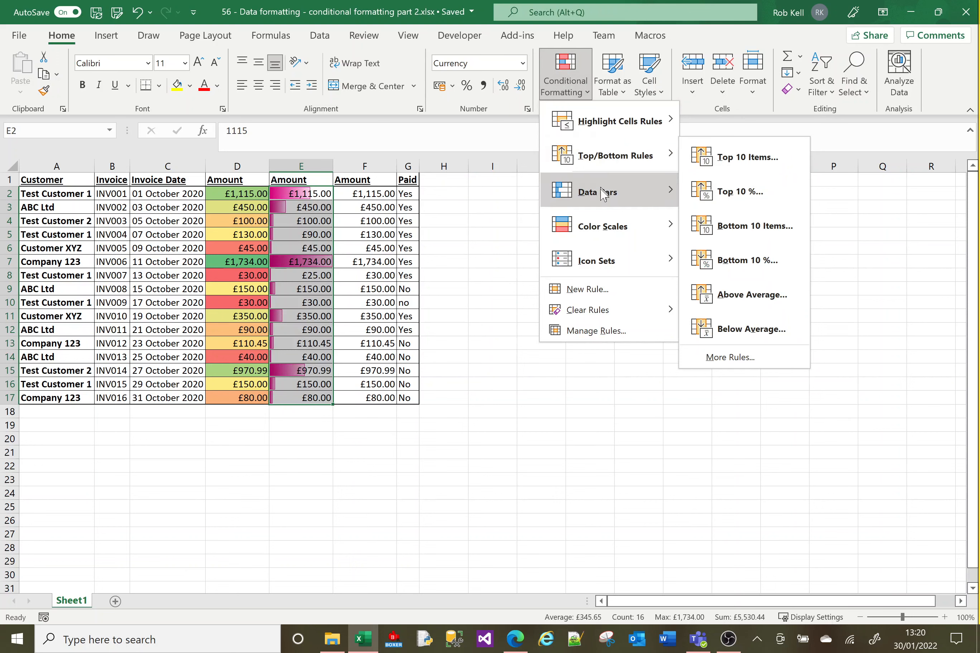
mouse_move(604, 195)
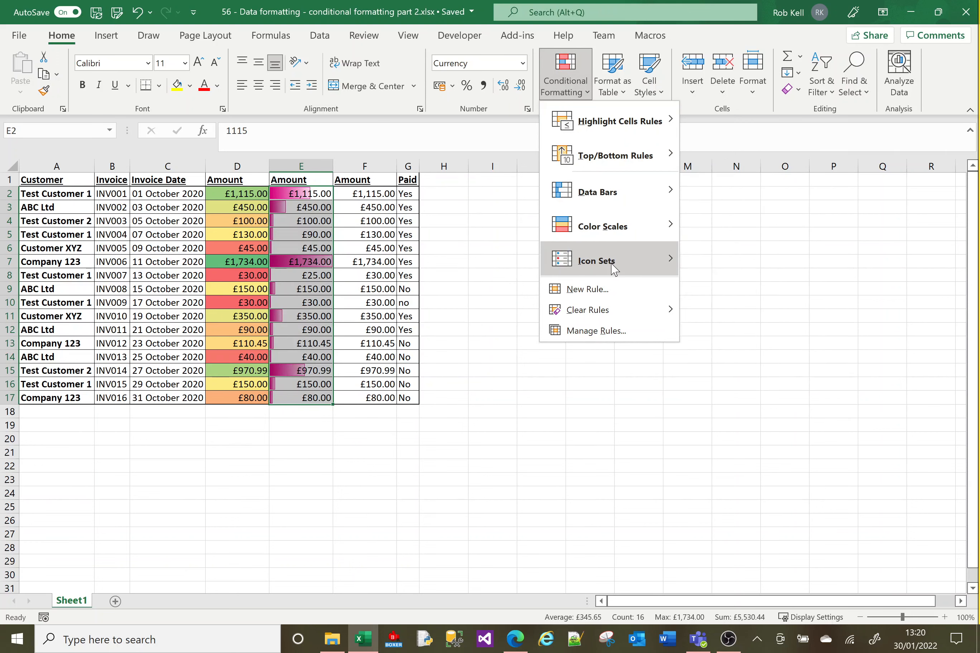
mouse_move(619, 231)
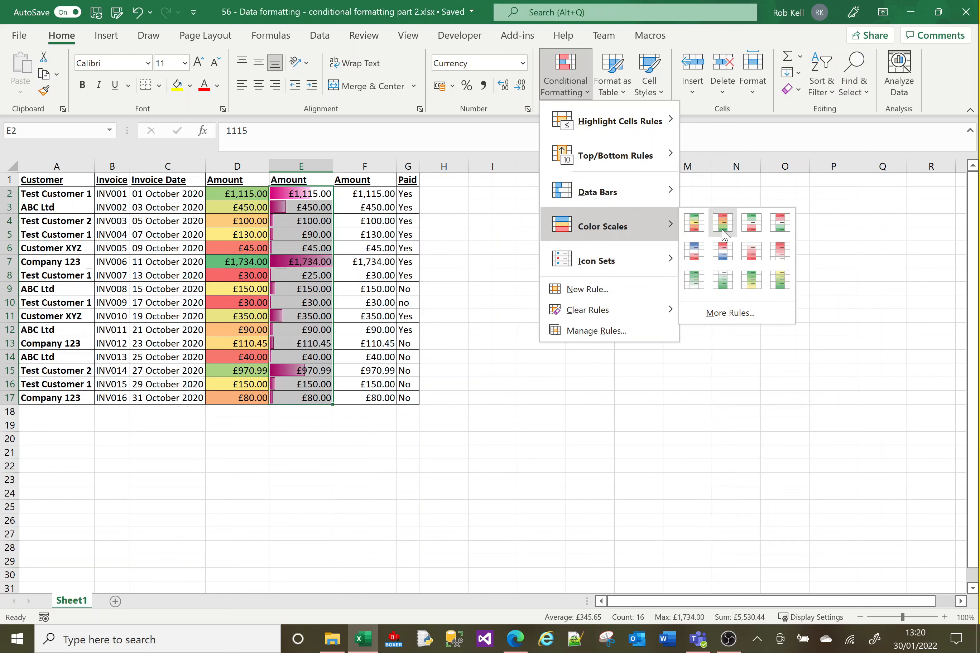
click(724, 321)
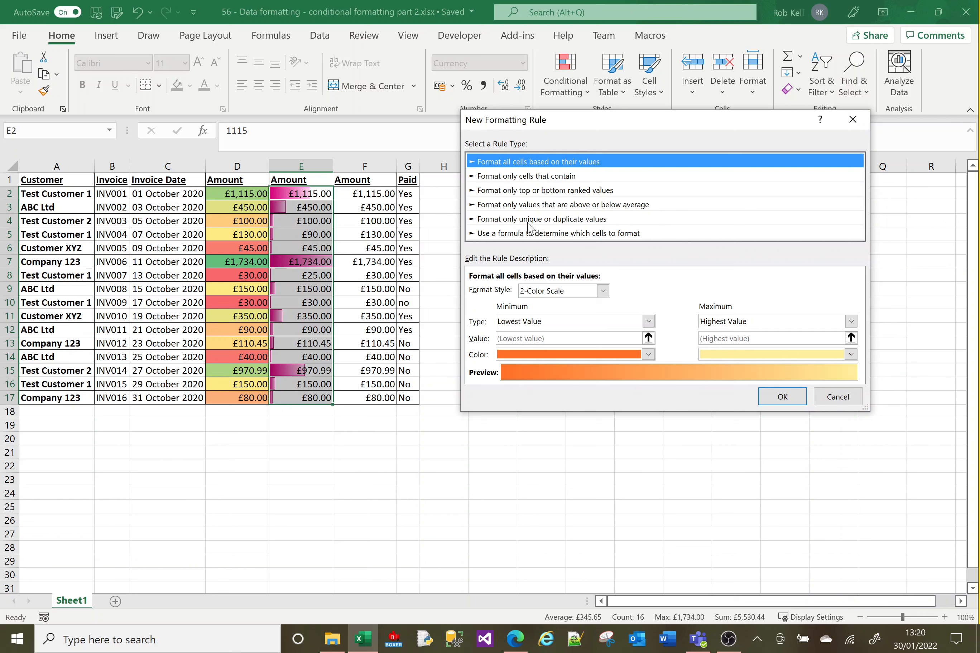
click(549, 220)
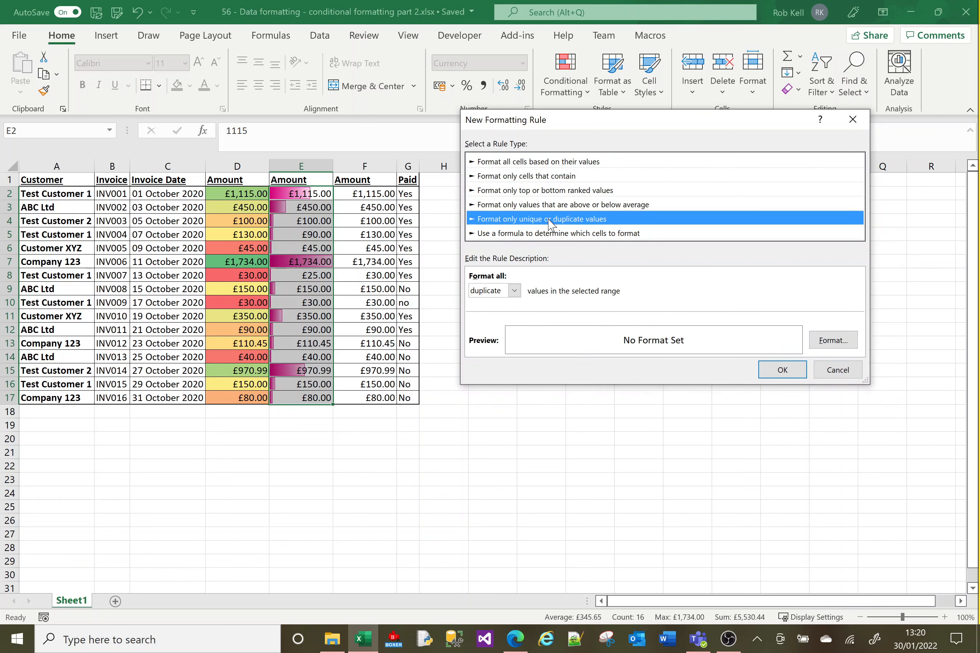
click(514, 290)
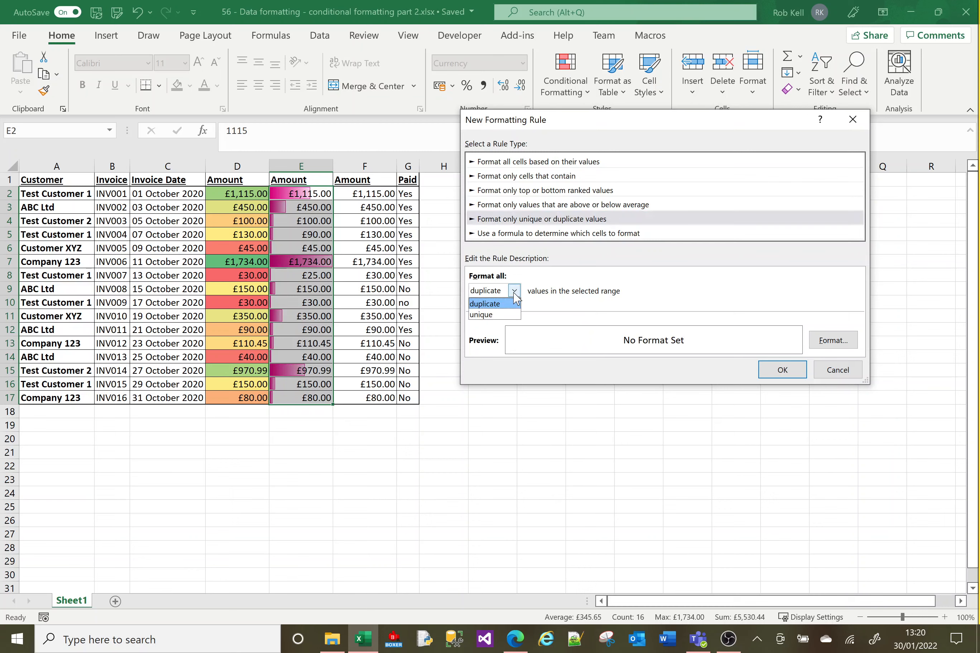
click(494, 308)
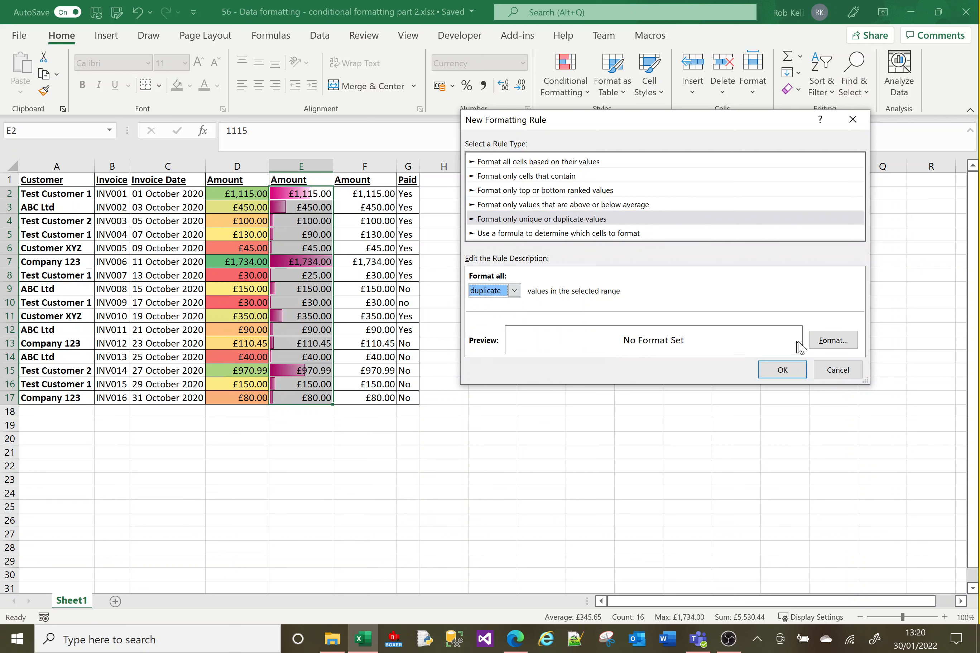
- Give the duplicate-values rule a light blue fill and bold font, and apply it to the selected amounts
click(831, 344)
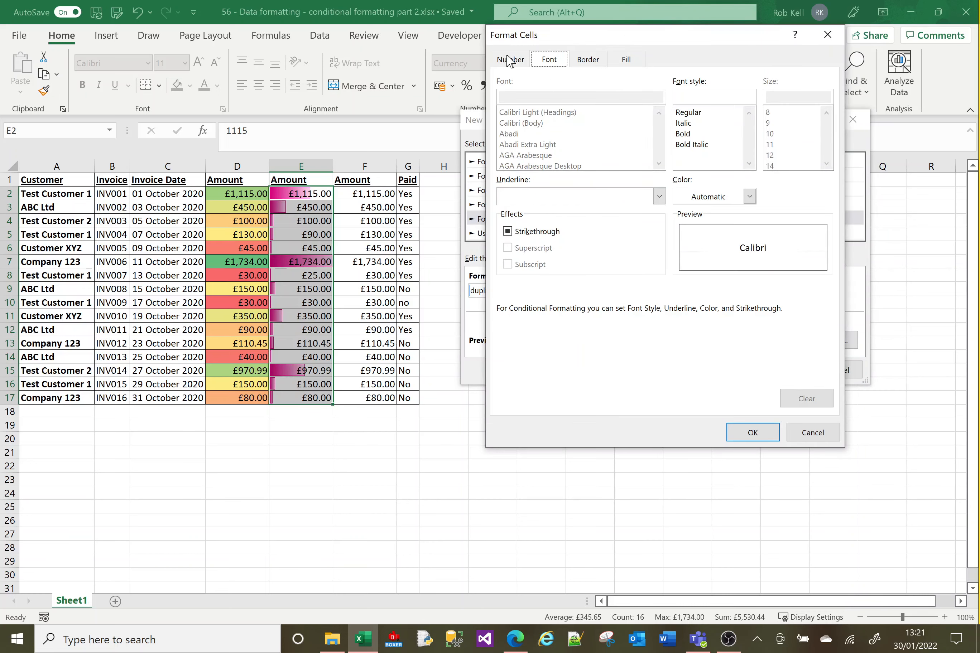
click(509, 60)
click(548, 60)
click(588, 60)
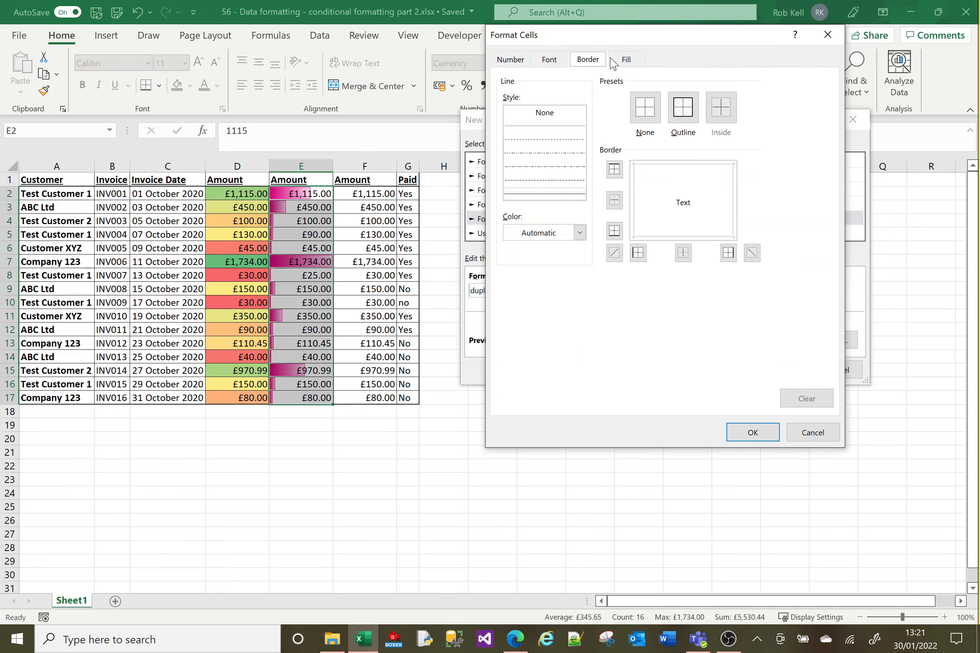
click(619, 61)
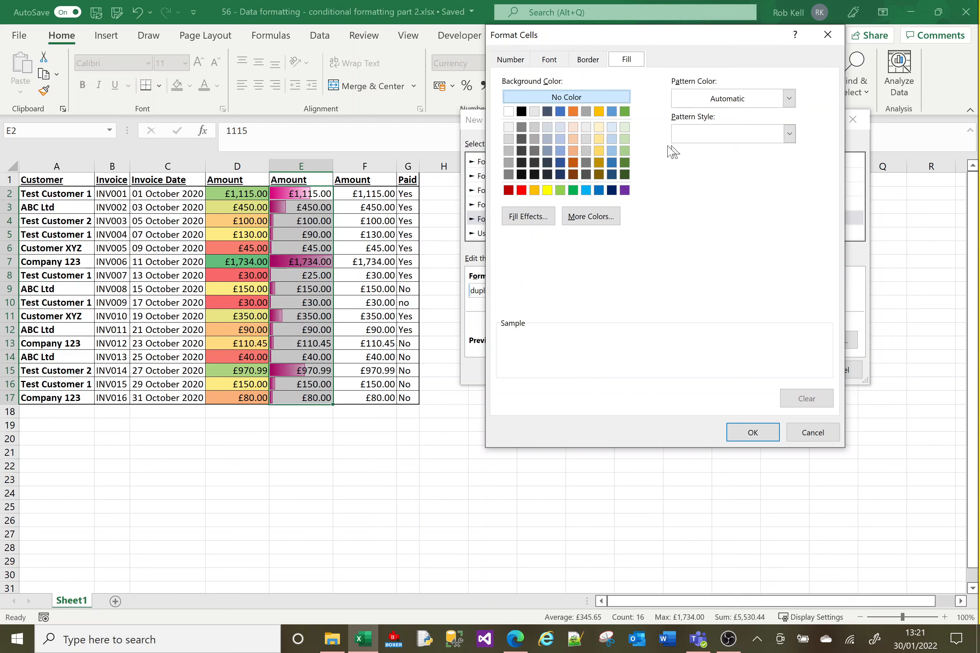
click(561, 150)
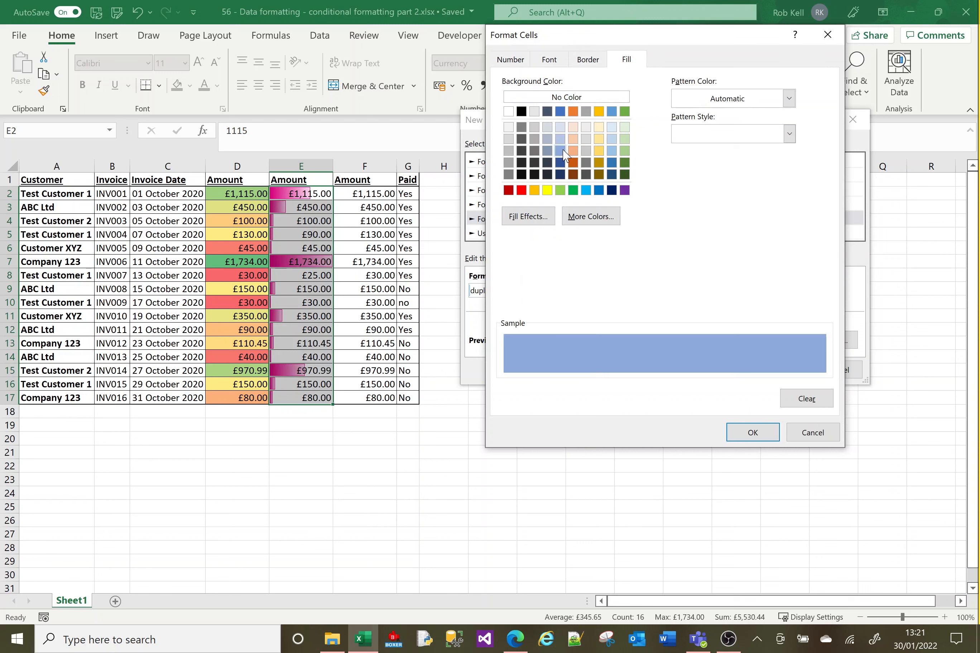
click(592, 61)
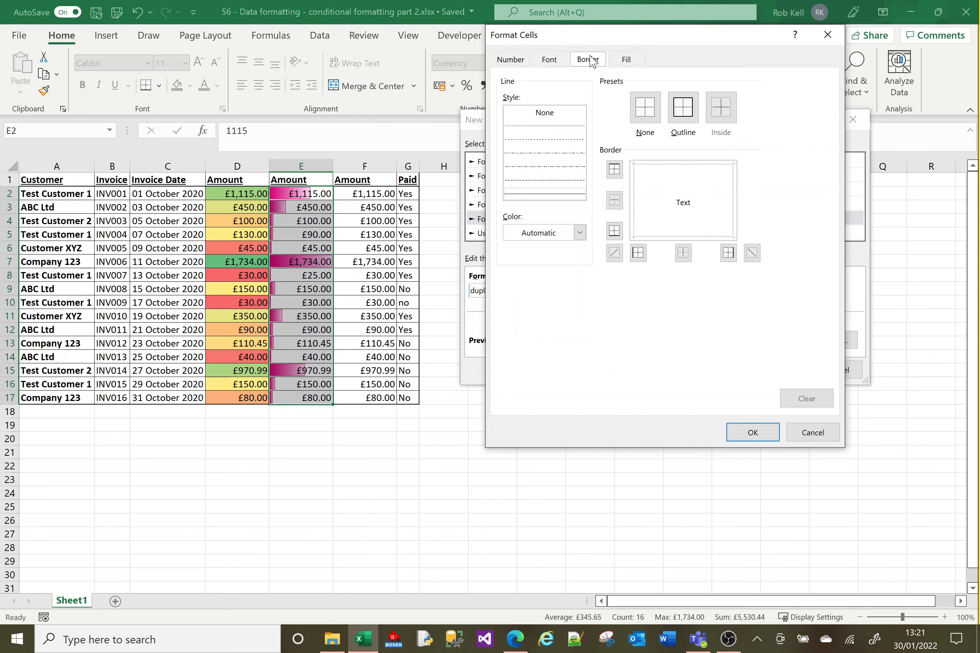
click(550, 60)
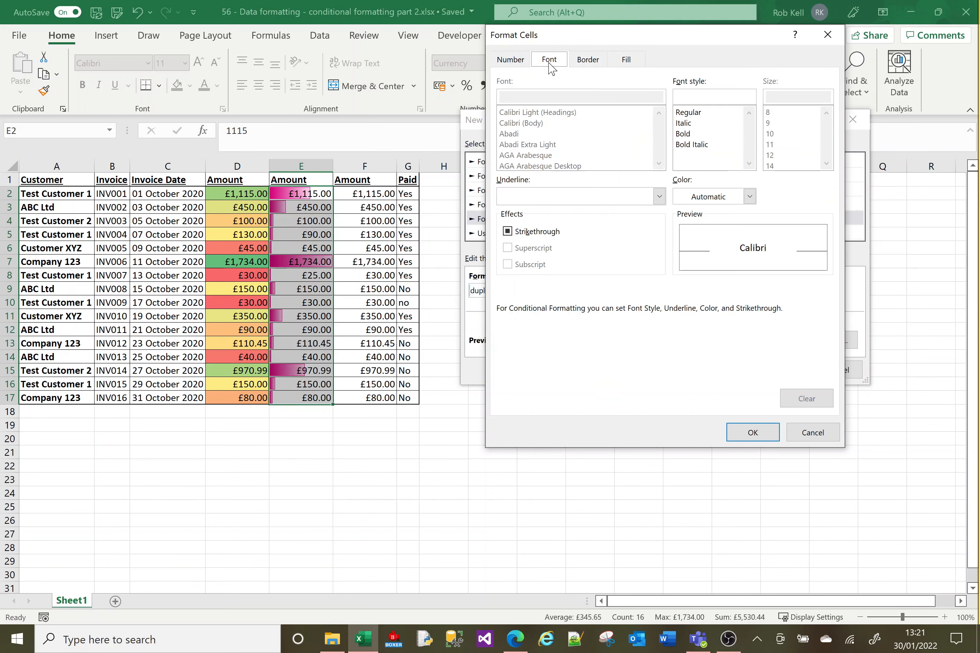
click(688, 134)
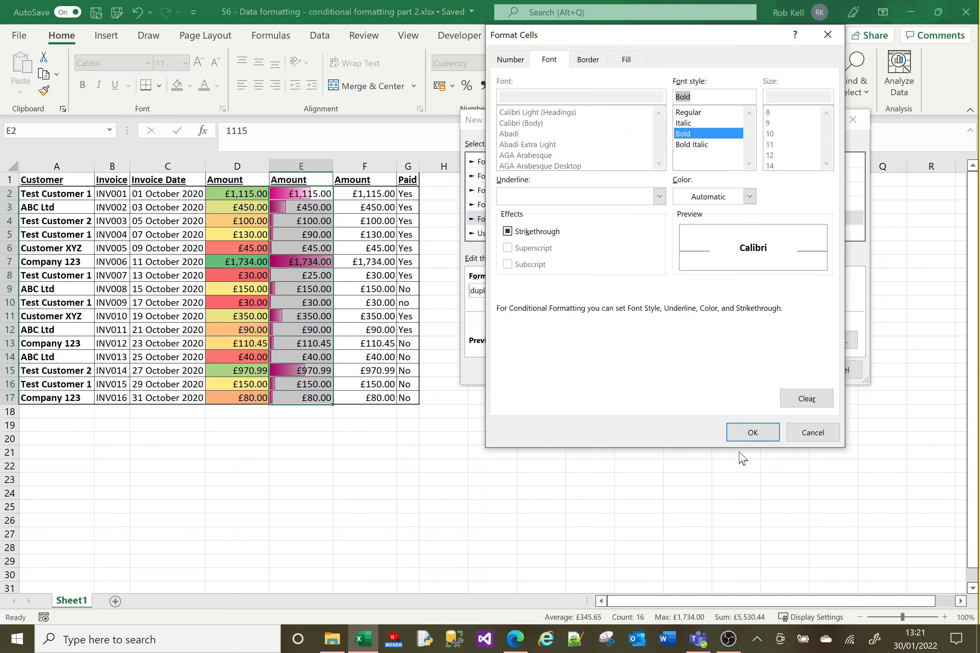
click(753, 433)
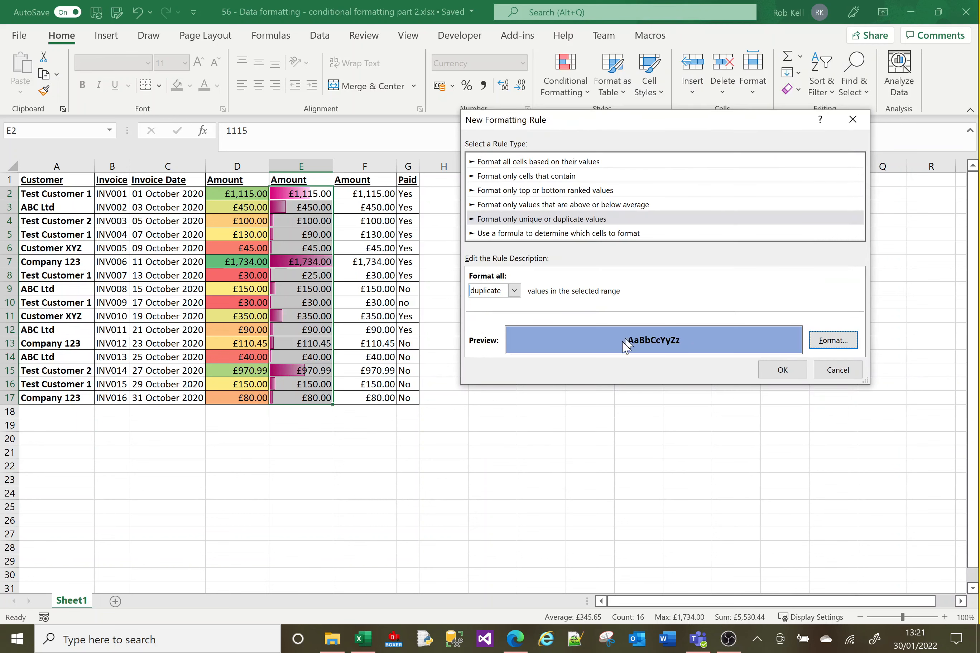
click(783, 371)
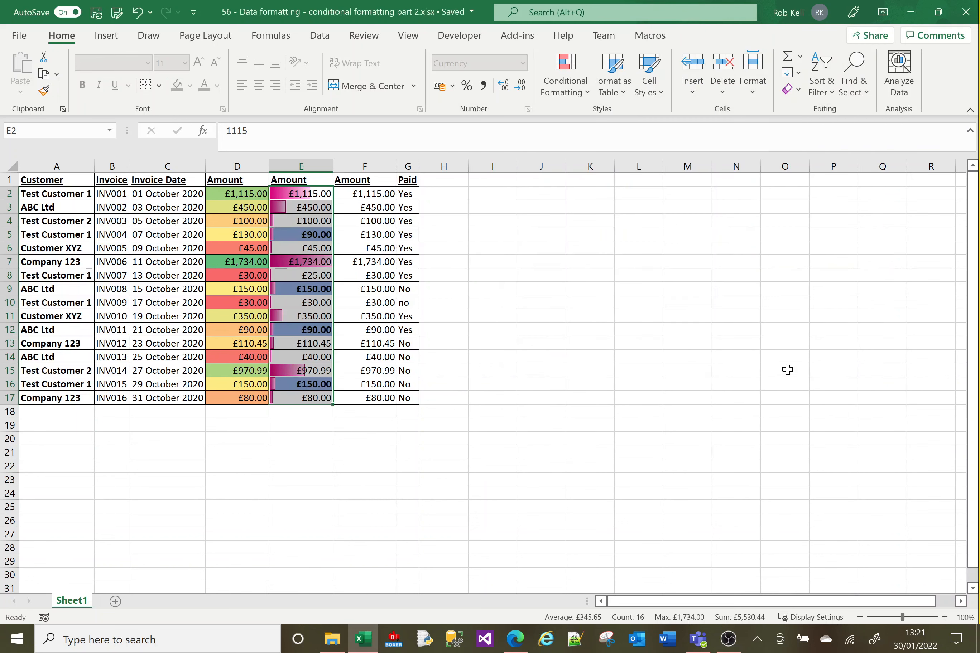
click(443, 334)
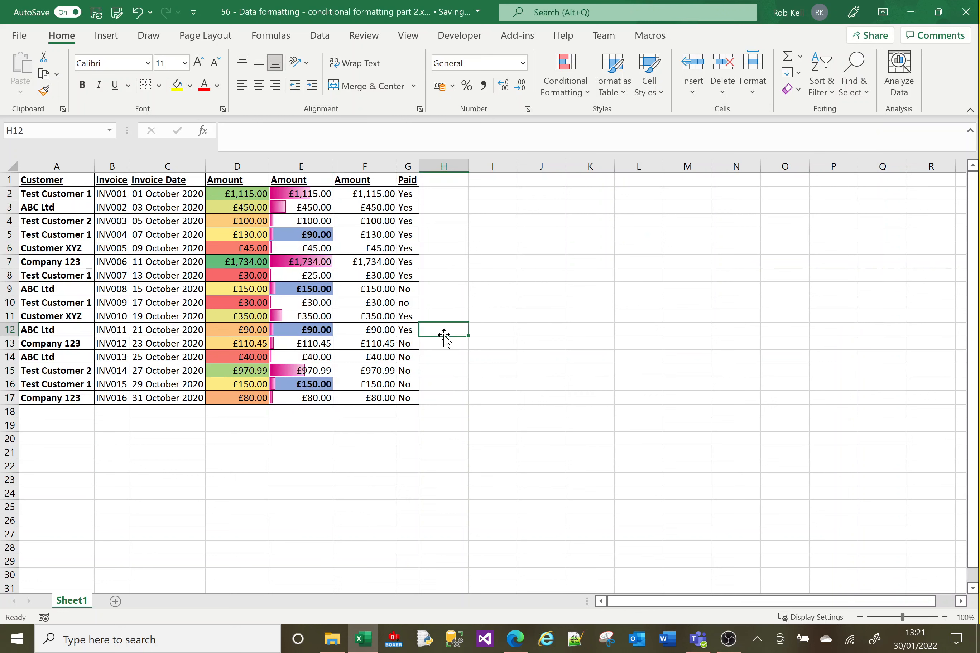
- Check the highlighted duplicates in column E, and change the INV011 amount in E12 to 85
click(300, 232)
click(309, 289)
click(301, 382)
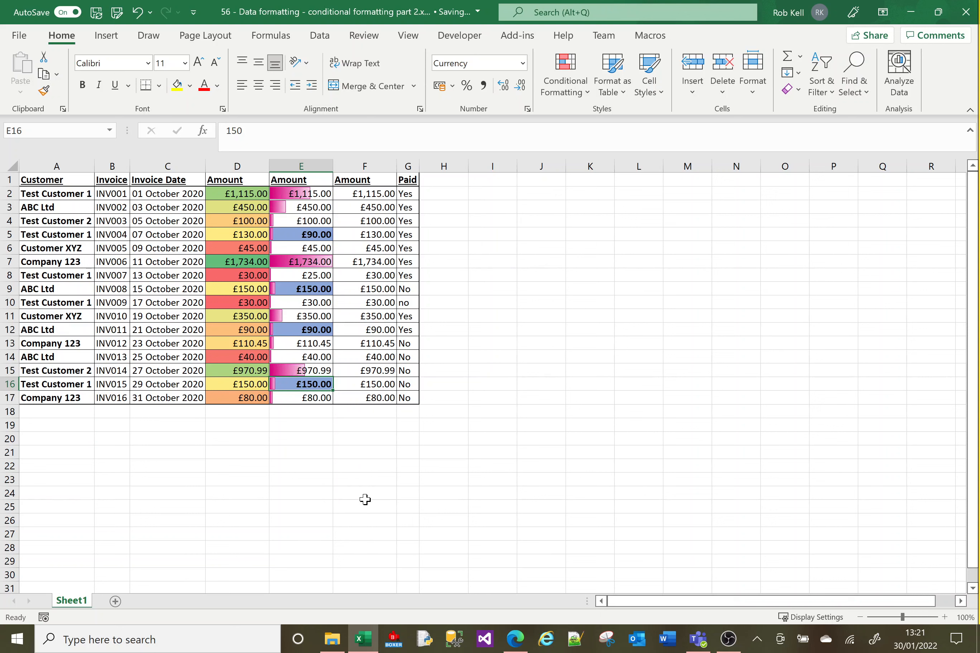
key(Up)
key(Up)
key(Up)
key(Up)
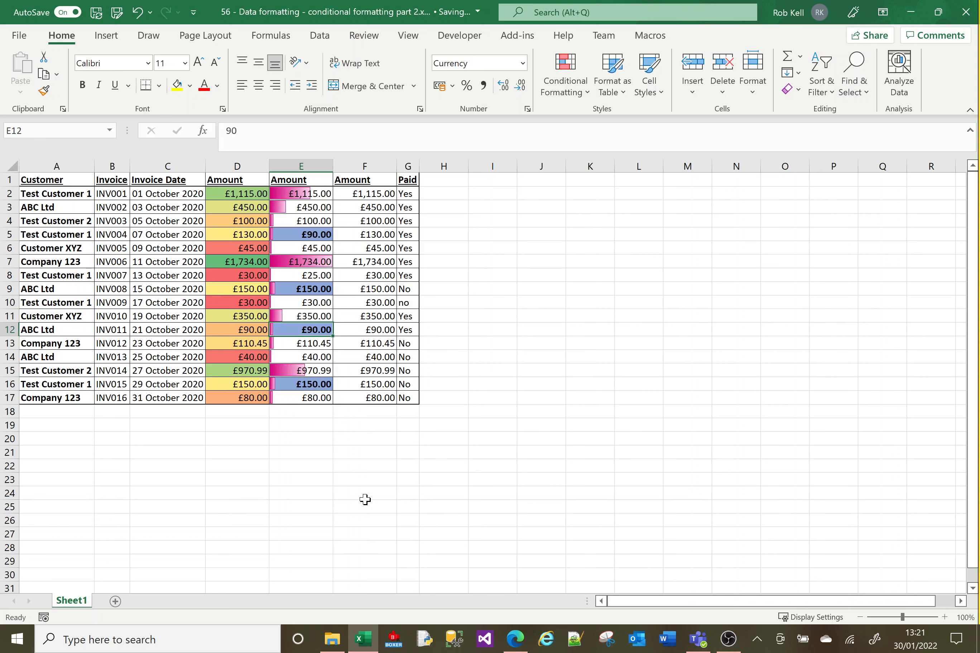
text(85)
key(Return)
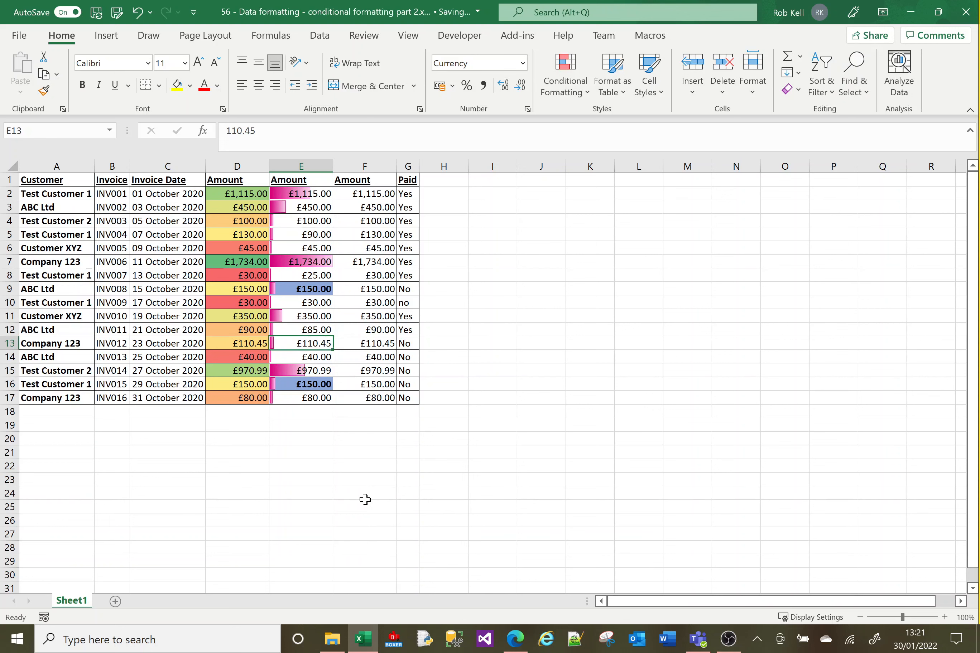
- Change the INV004 amount in cell E5 to 350 so that it duplicates the INV010 amount
click(316, 331)
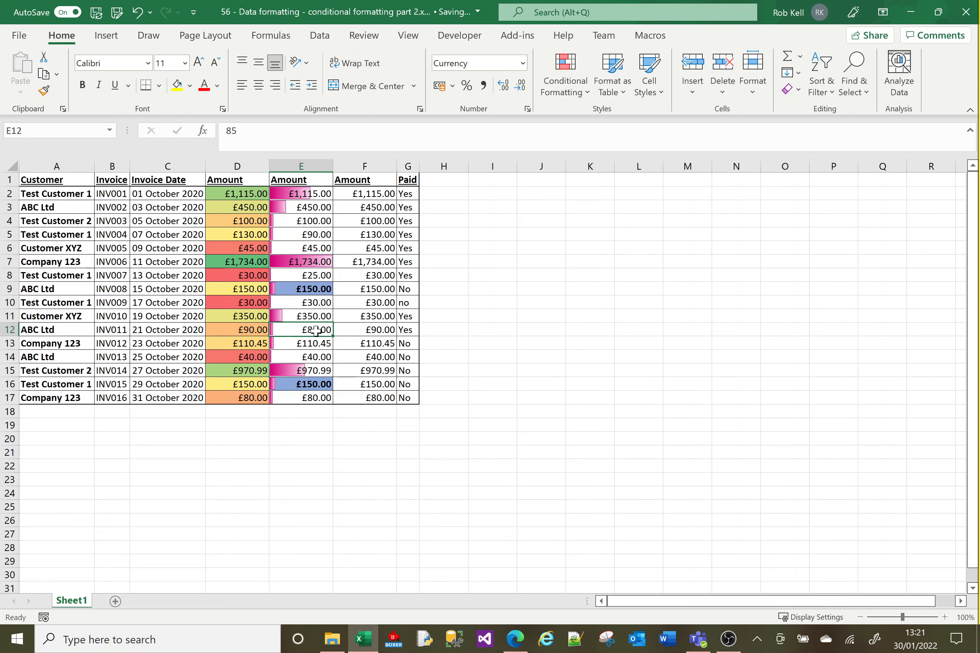
click(316, 235)
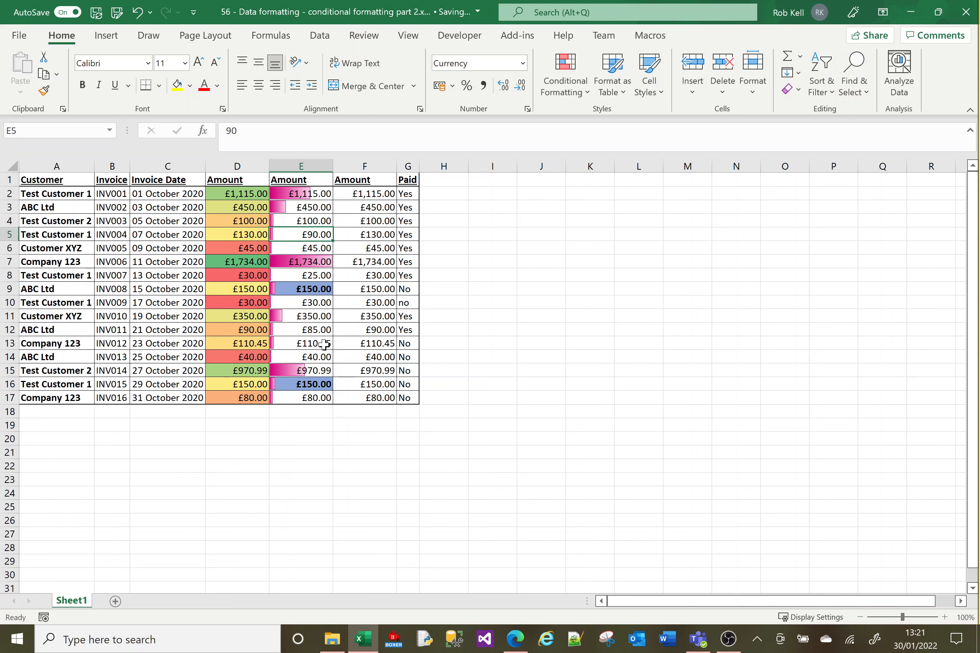
text(350)
key(Return)
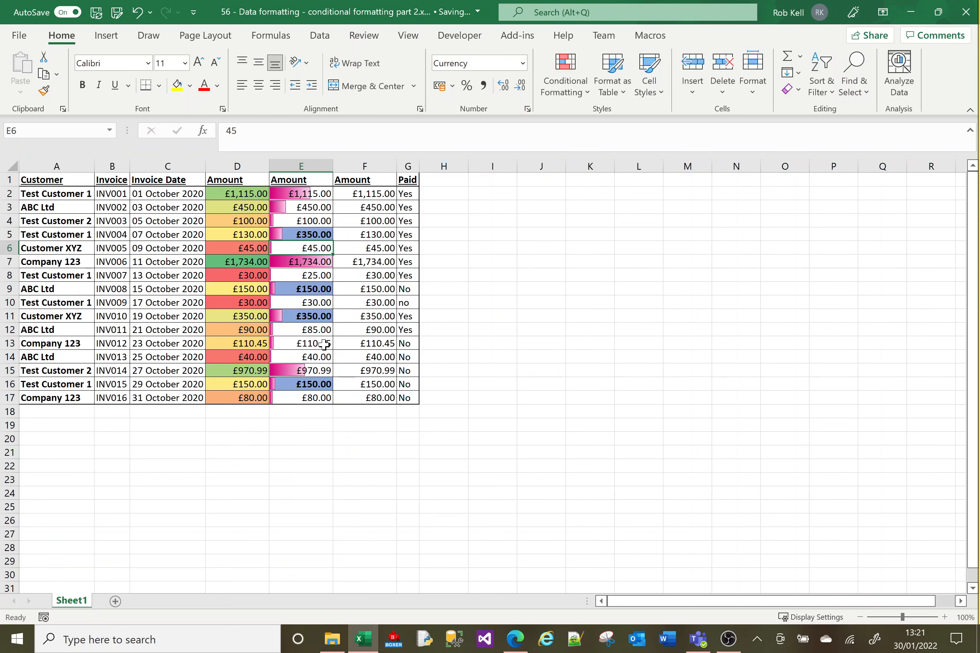
- Check the matching duplicate amounts in cells E11 and E5
click(310, 317)
click(314, 234)
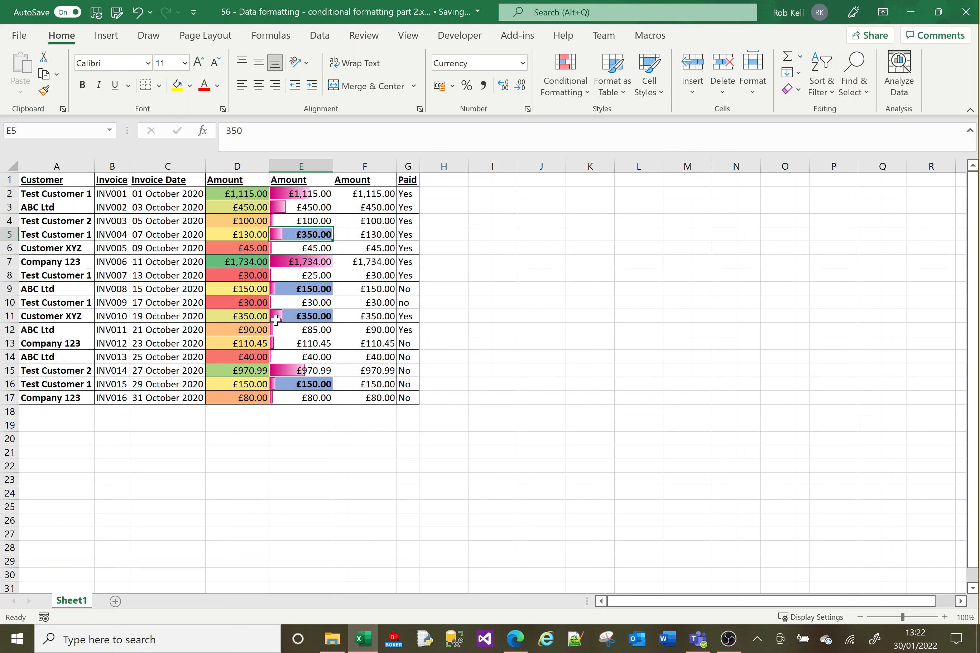
- Apply the coloured four-arrow directional icon set to the amounts in D2:D17
click(233, 195)
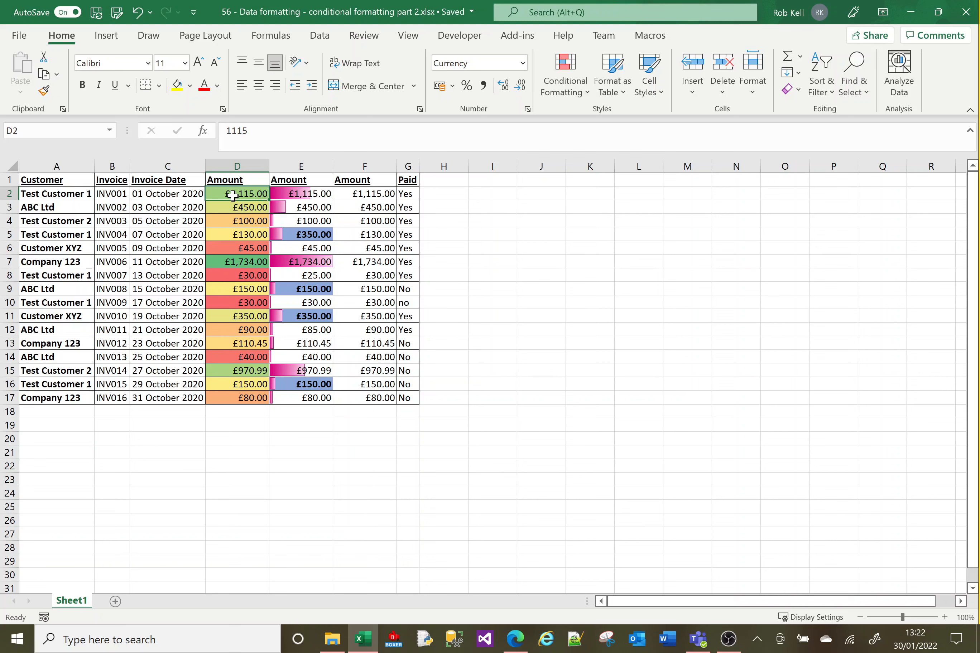
shift+click(241, 399)
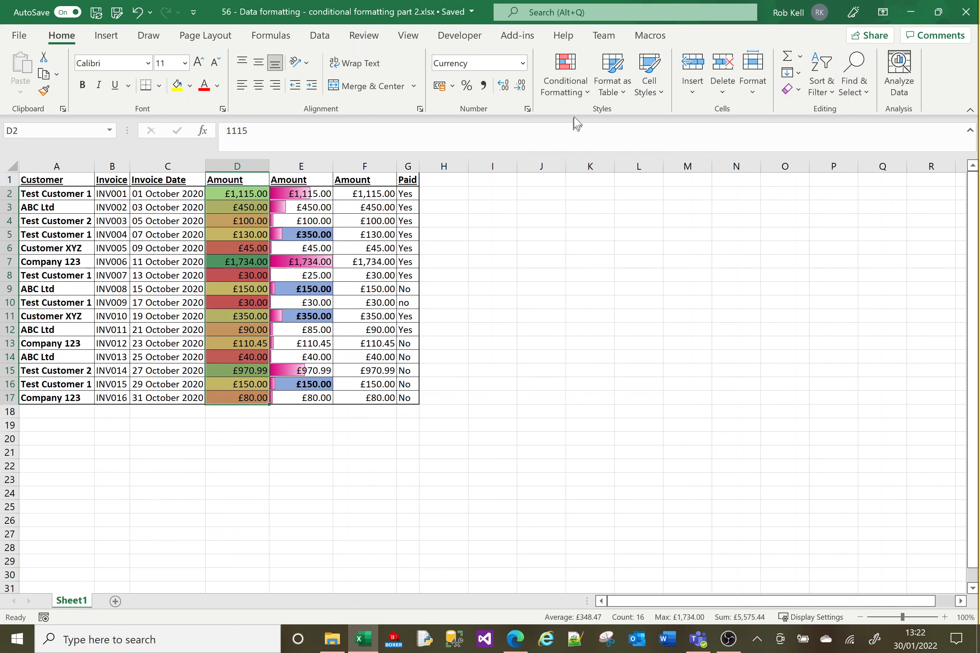
click(587, 92)
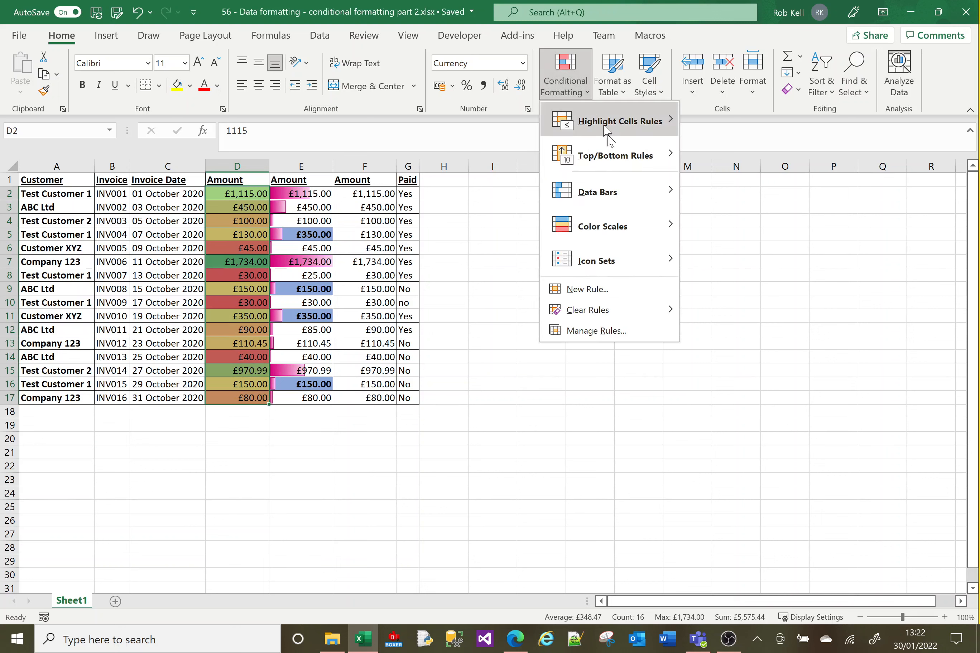
mouse_move(618, 262)
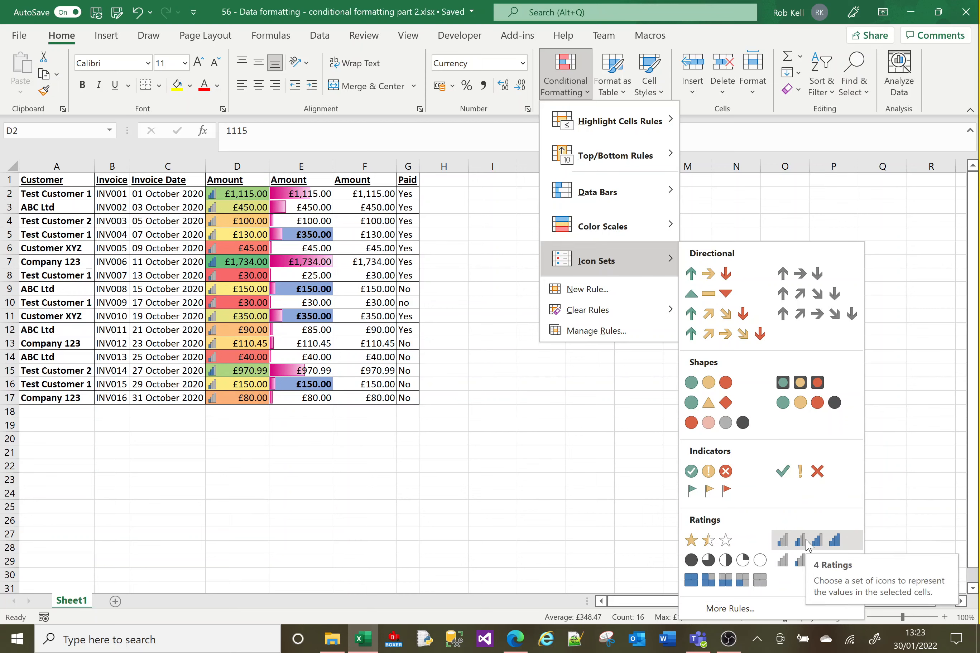
click(744, 321)
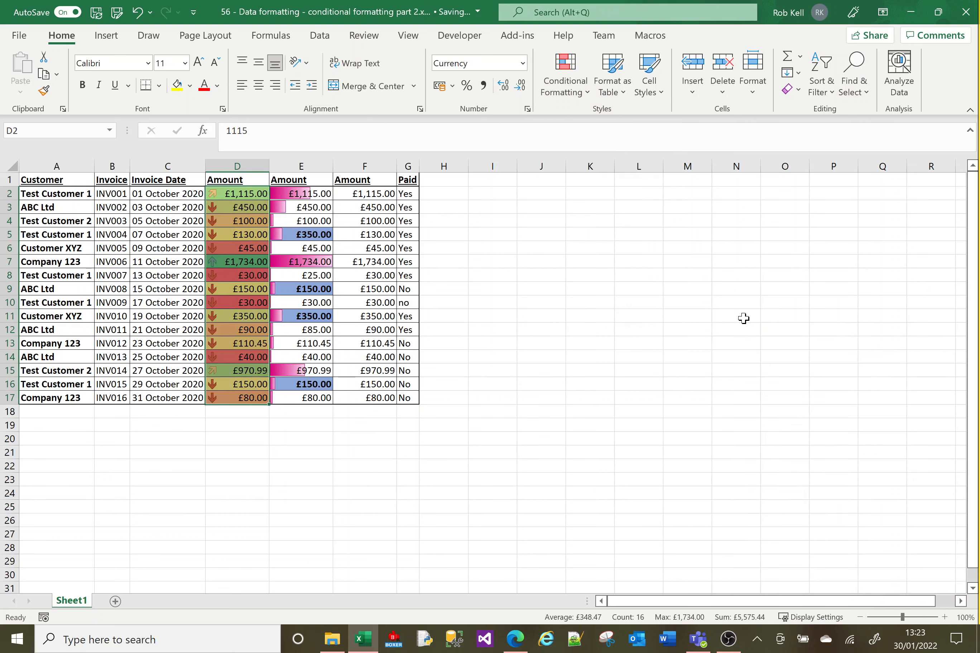
click(521, 289)
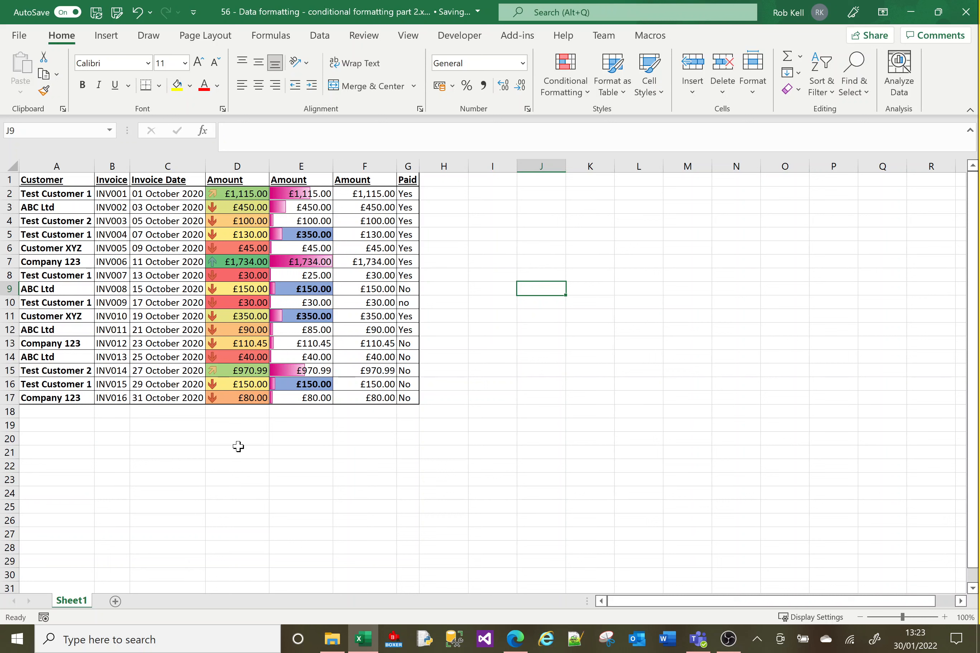
- Review the conditional formatting rules applied to D2:D17 in the Rules Manager without changing them
click(218, 195)
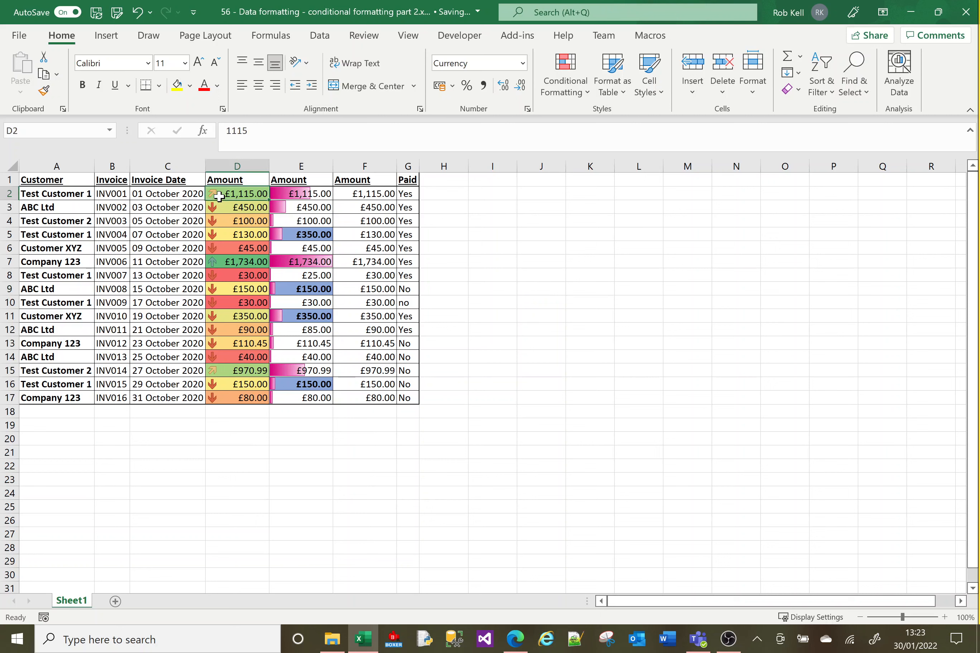
shift+click(238, 398)
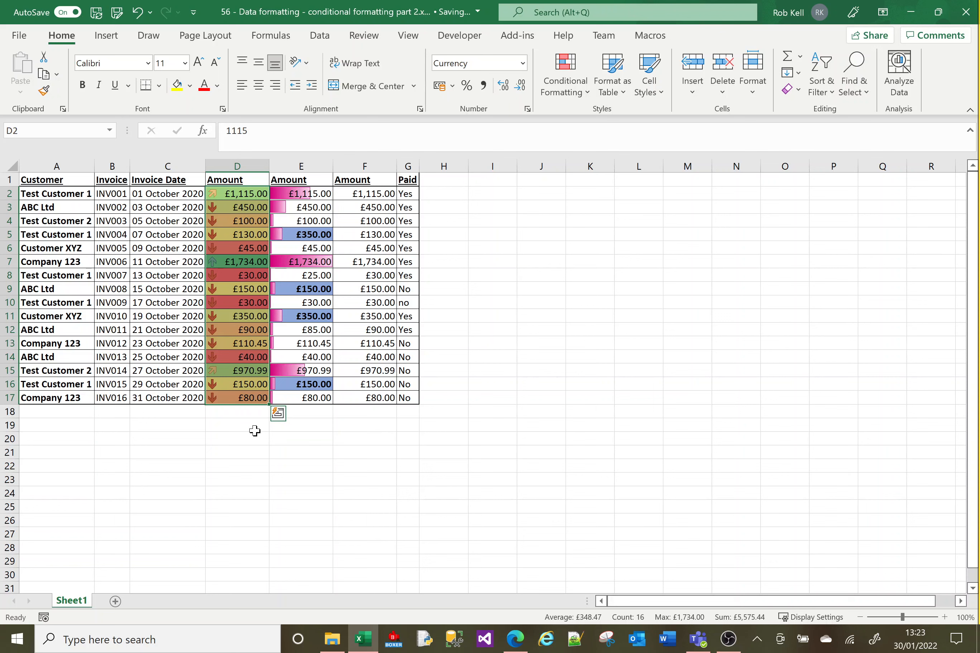
click(587, 98)
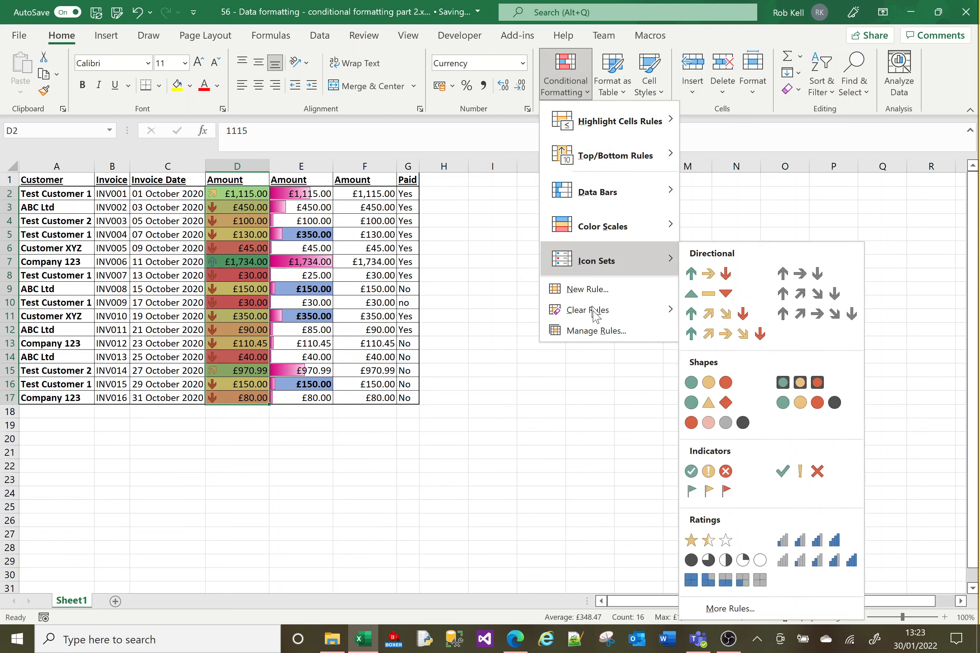
click(595, 332)
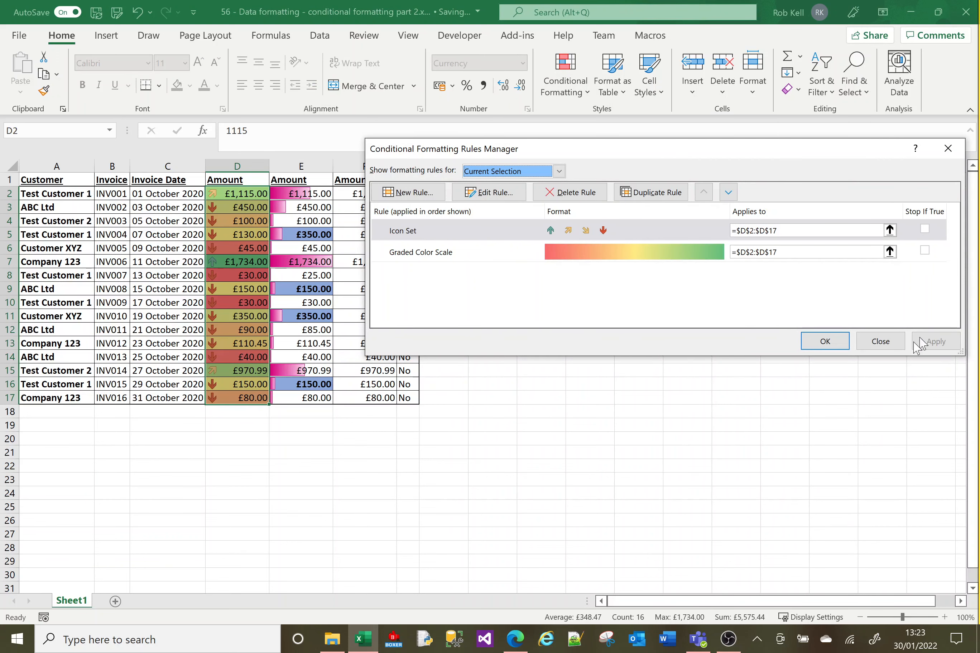
click(880, 341)
- Review the conditional formatting rules applied to E2:E17 in the Rules Manager without changing them
click(319, 195)
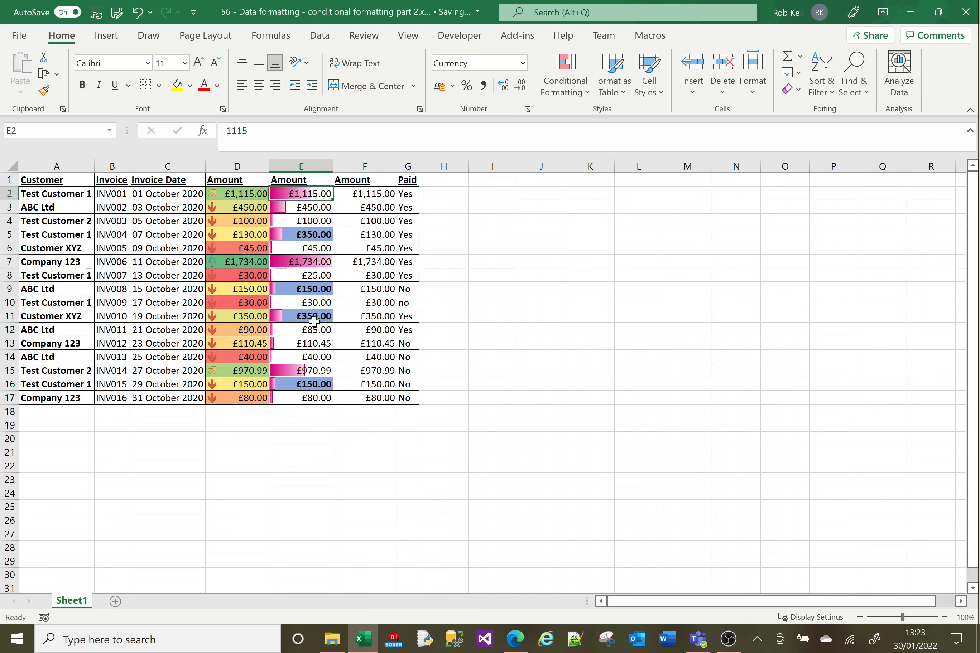
shift+click(322, 396)
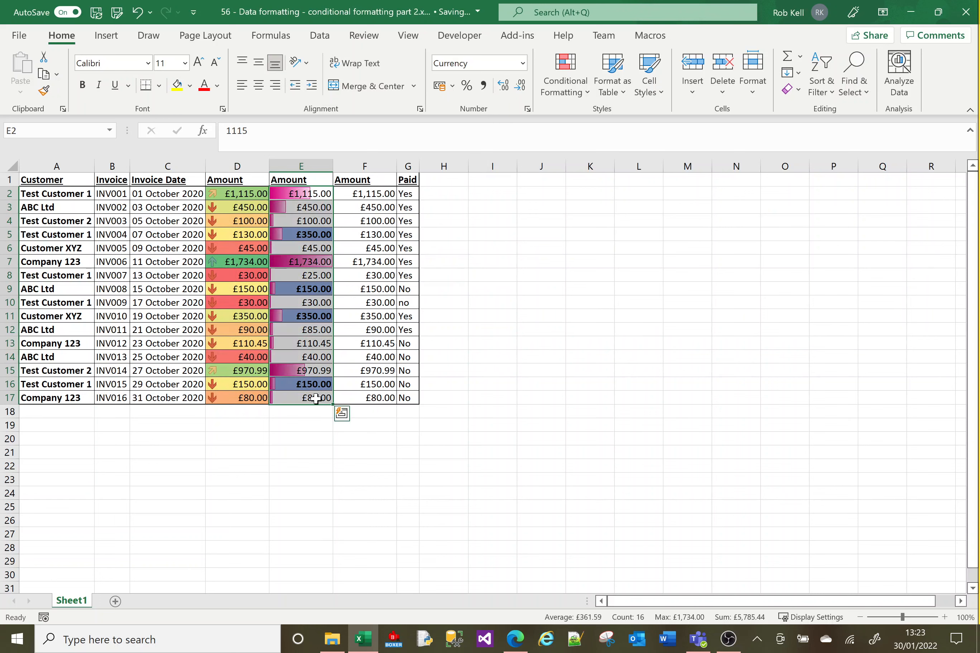
click(564, 84)
click(576, 332)
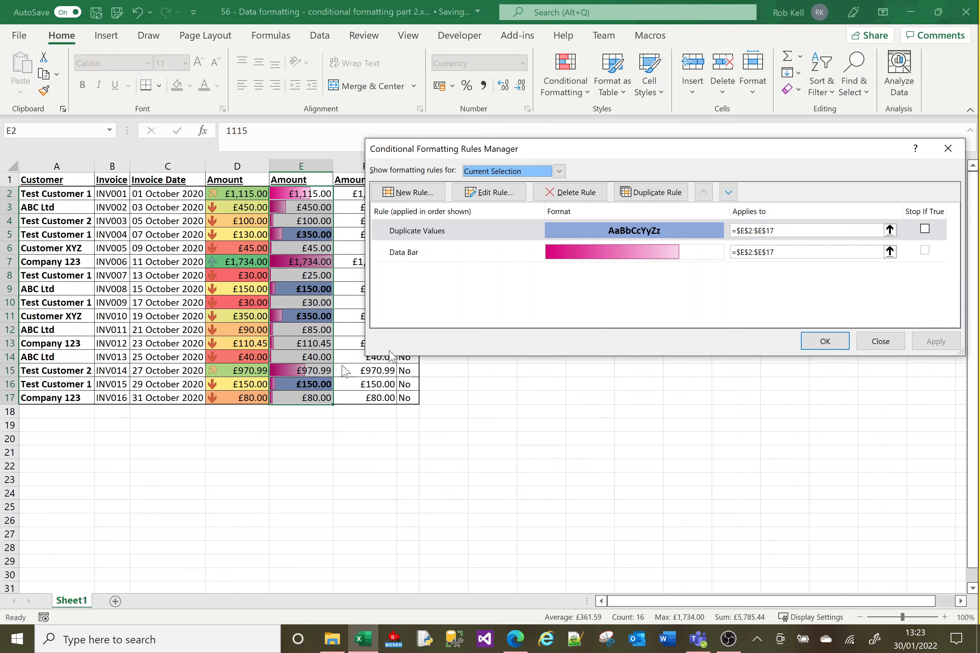
click(882, 344)
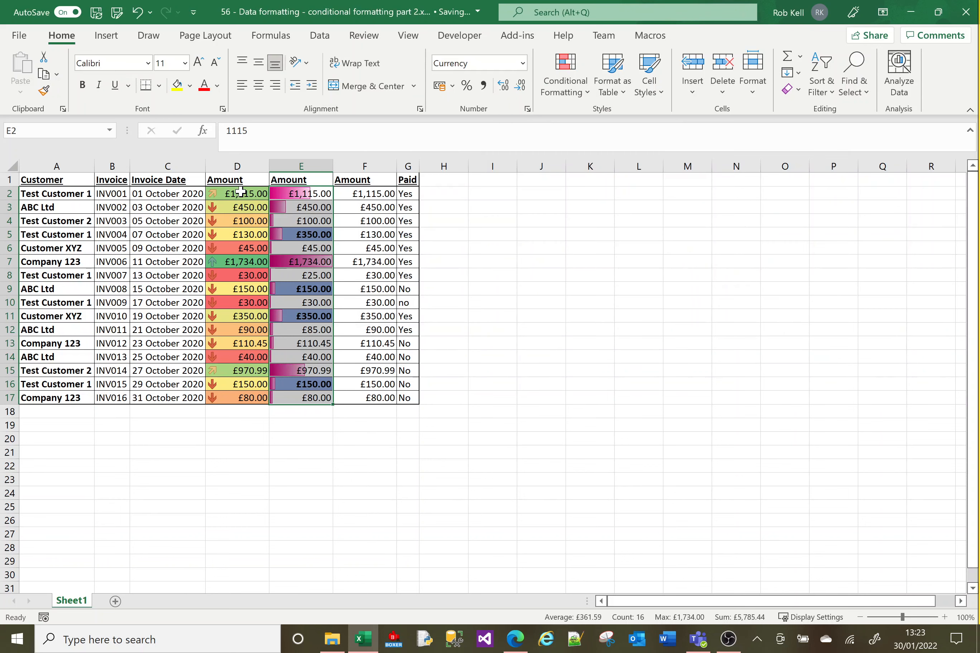
- Examine the percent thresholds of the icon set rule on D2:D17, leaving its settings as they are
drag(240, 191, 247, 396)
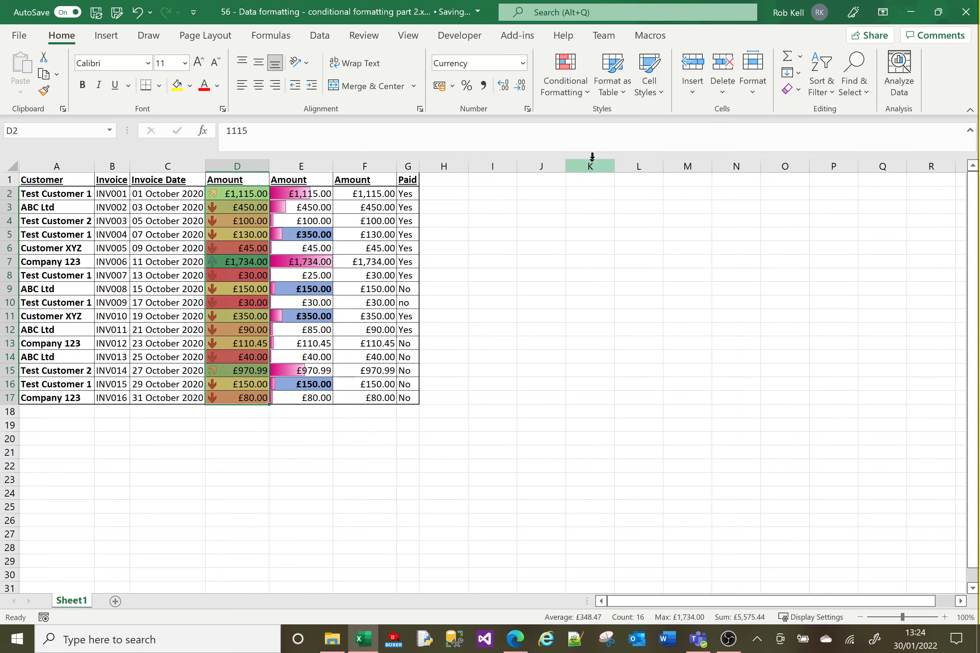
click(585, 93)
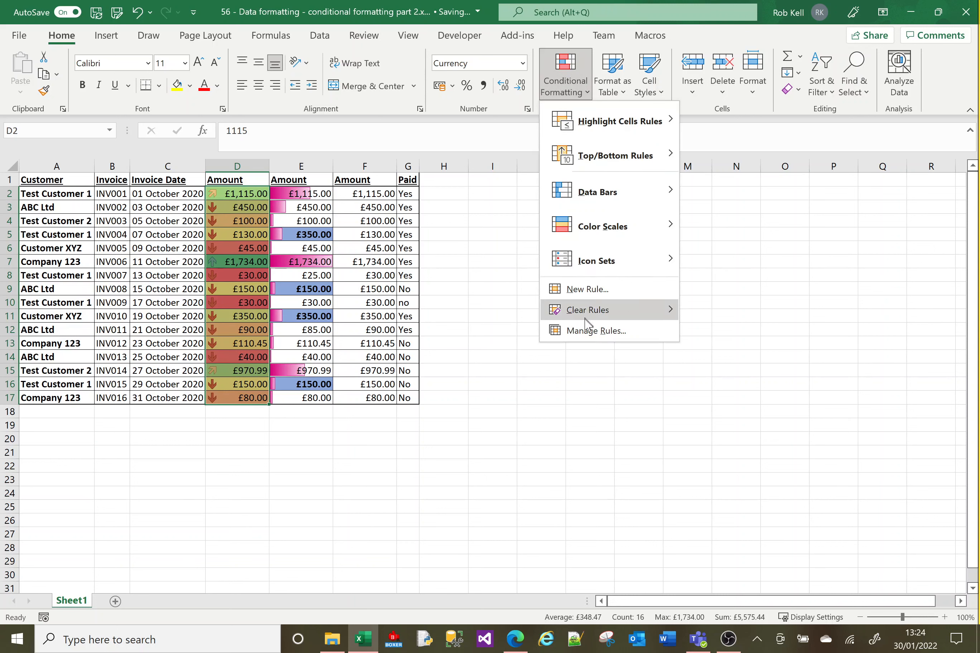
click(588, 331)
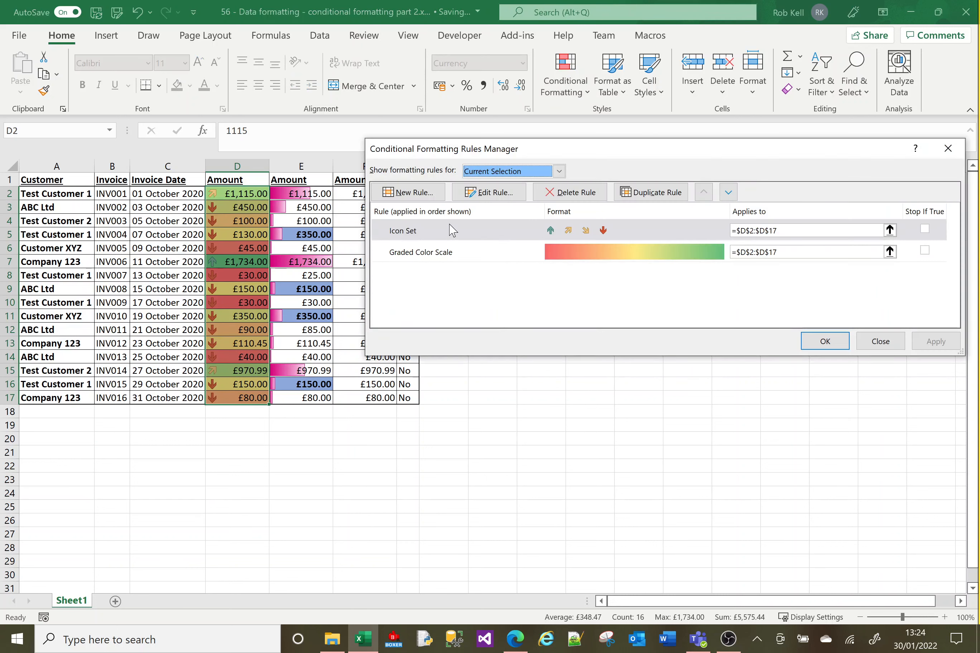
click(441, 237)
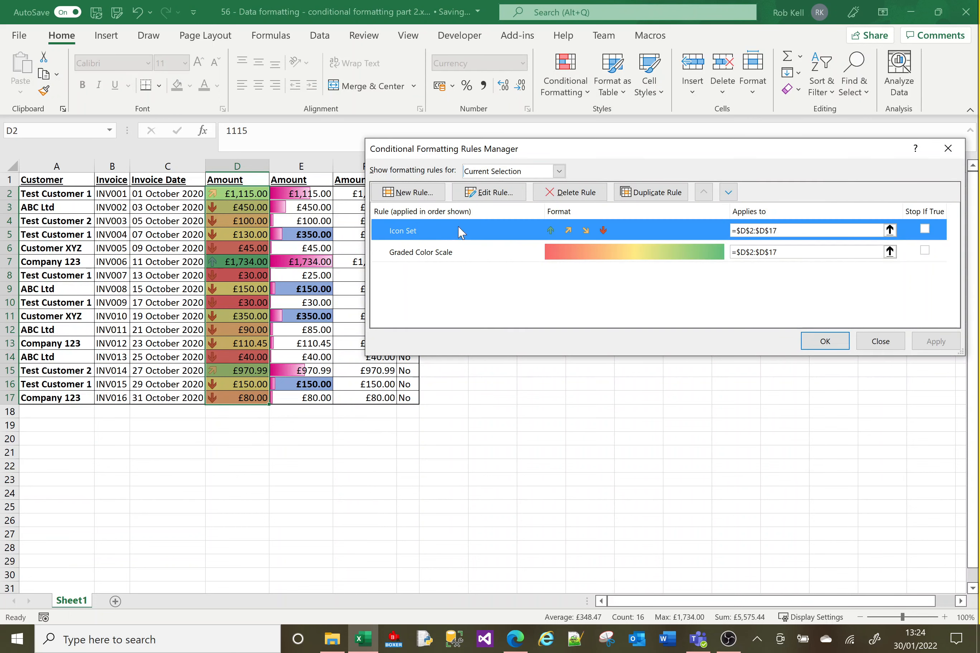
click(499, 196)
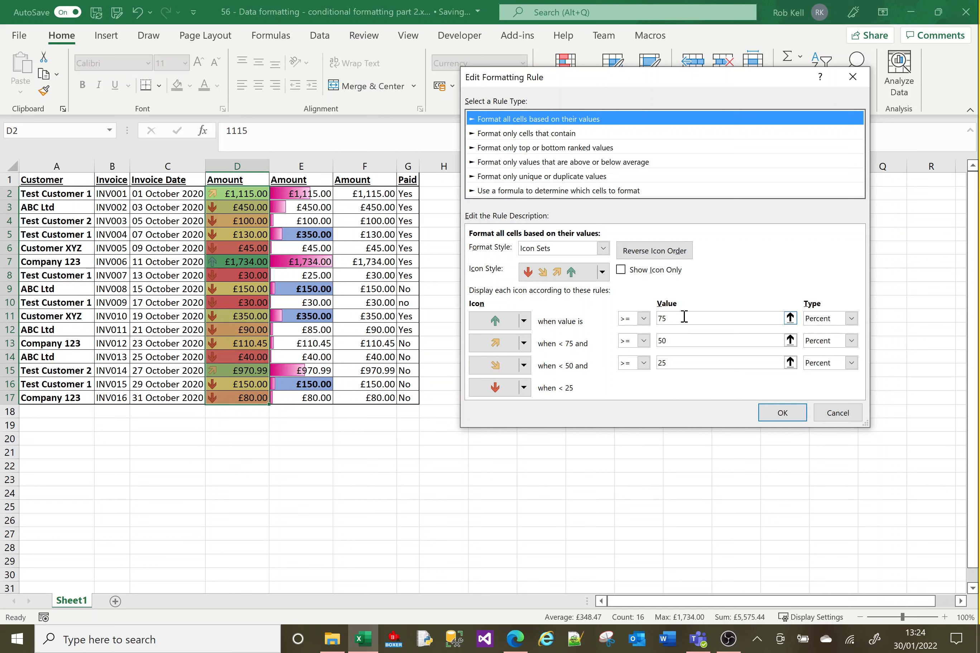
click(785, 415)
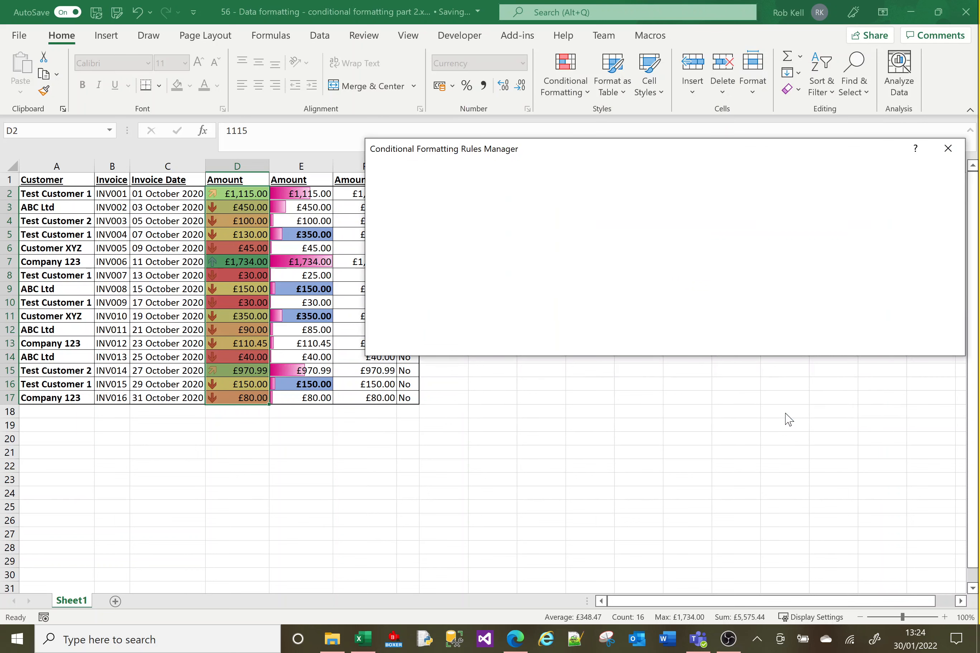
click(826, 342)
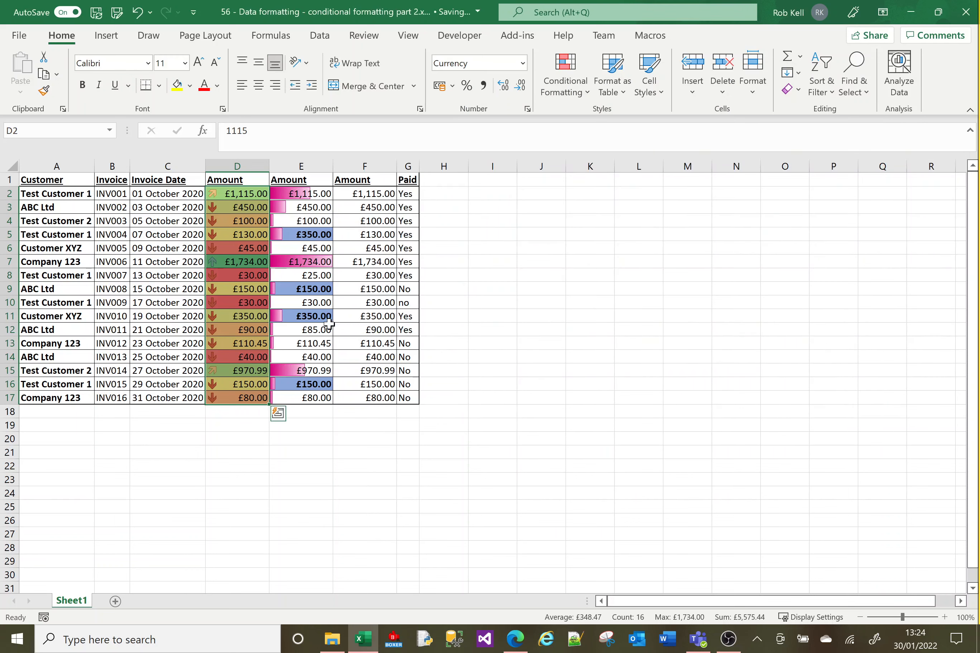
- Change the INV007 amount in cell D8 to 1500
click(250, 276)
text(1500)
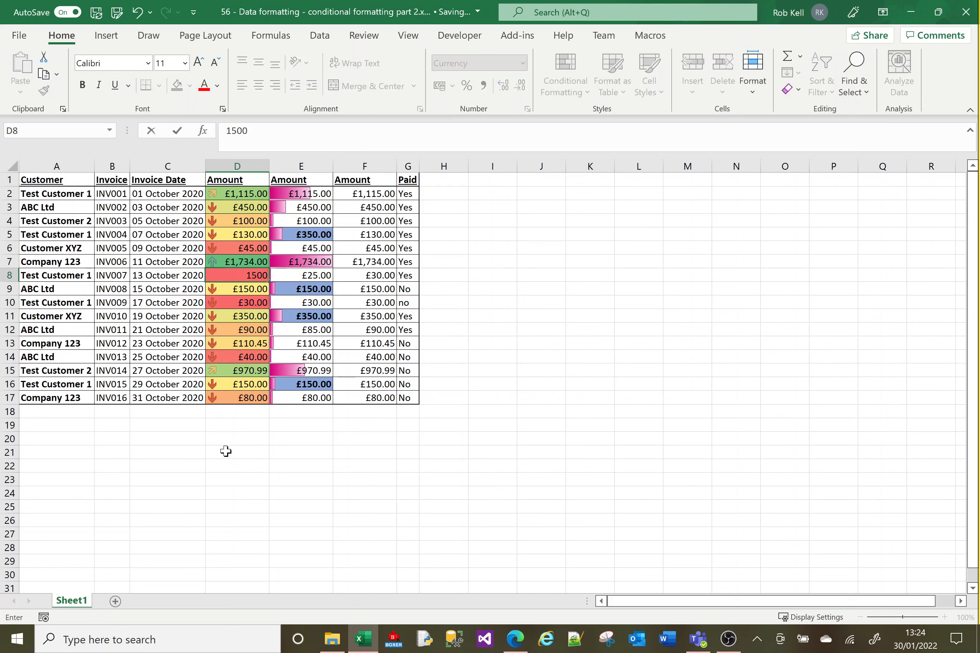
key(Return)
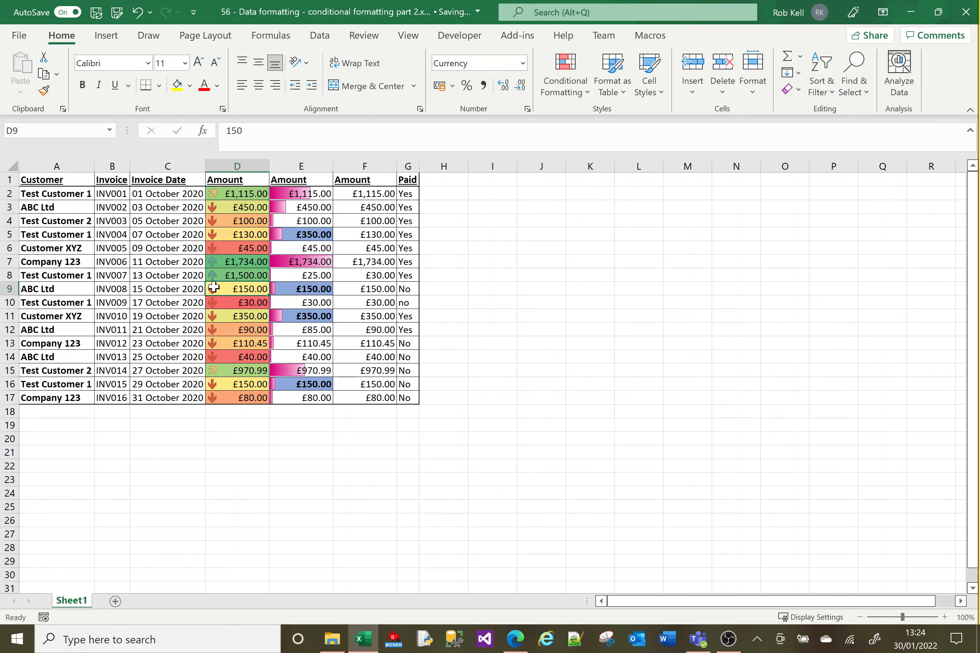
- Open the icon set rule on D2:D17 for editing from the Conditional Formatting Rules Manager
click(243, 194)
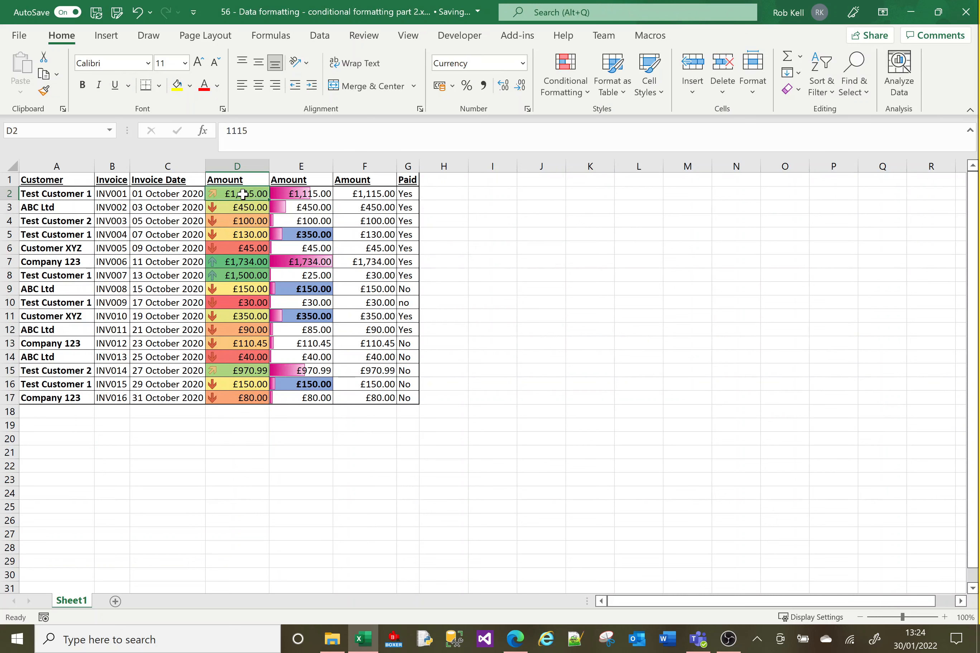
shift+click(245, 400)
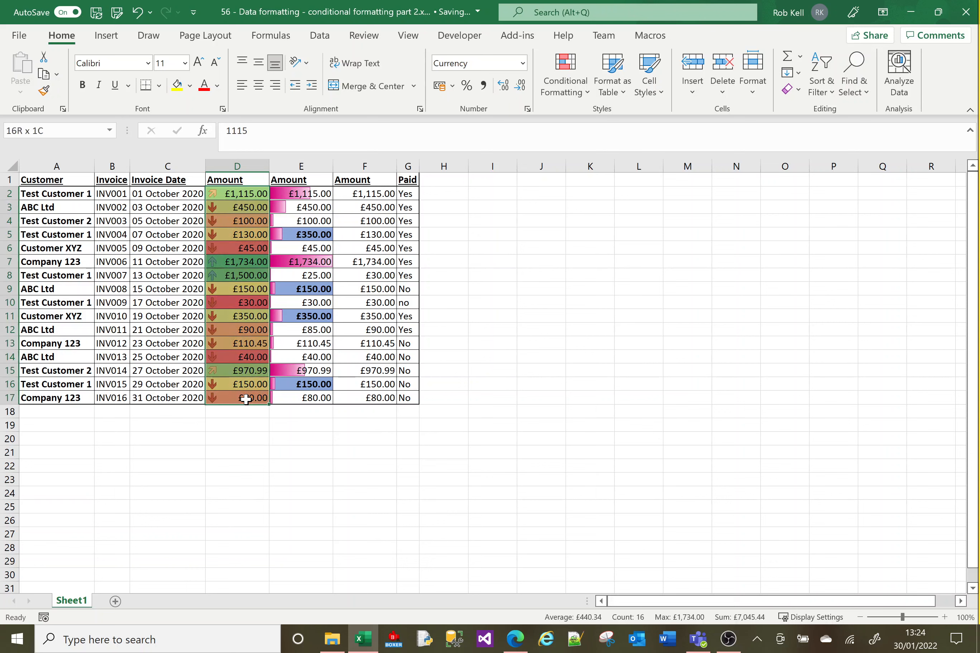
click(585, 95)
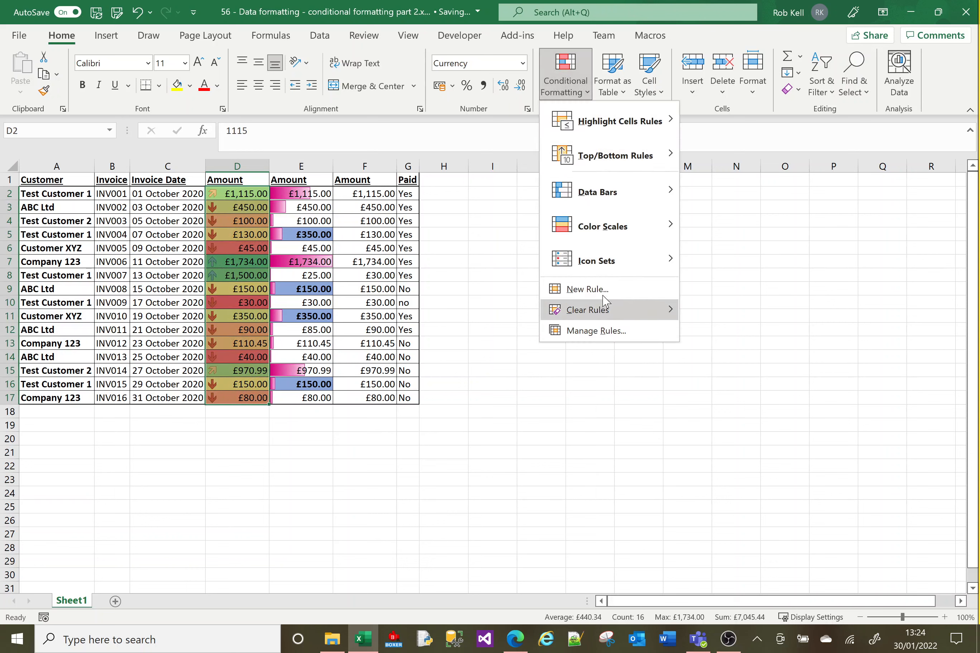
mouse_move(609, 273)
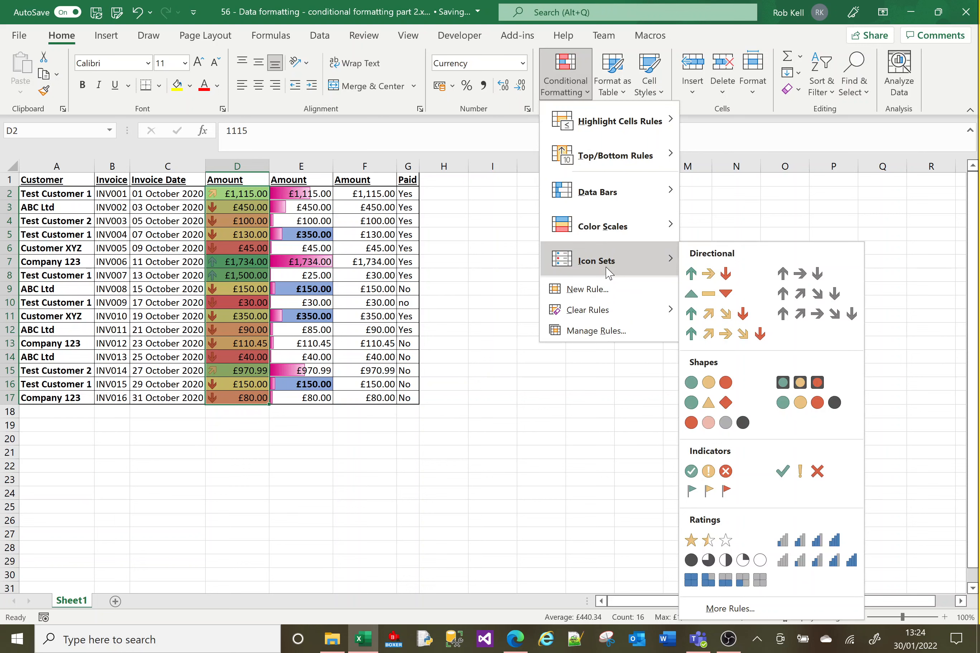
click(597, 332)
click(485, 227)
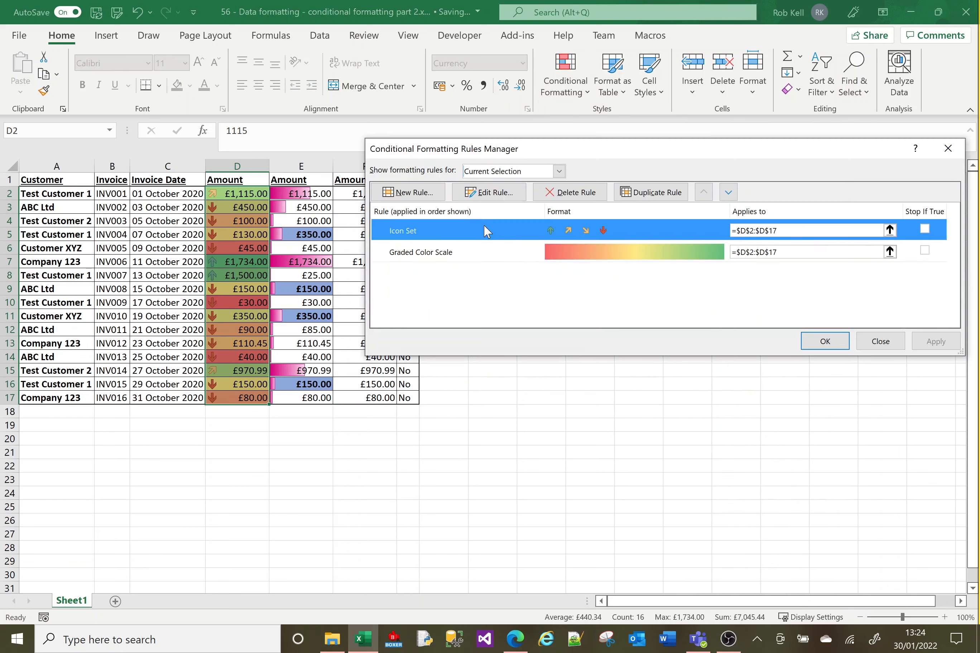
click(490, 194)
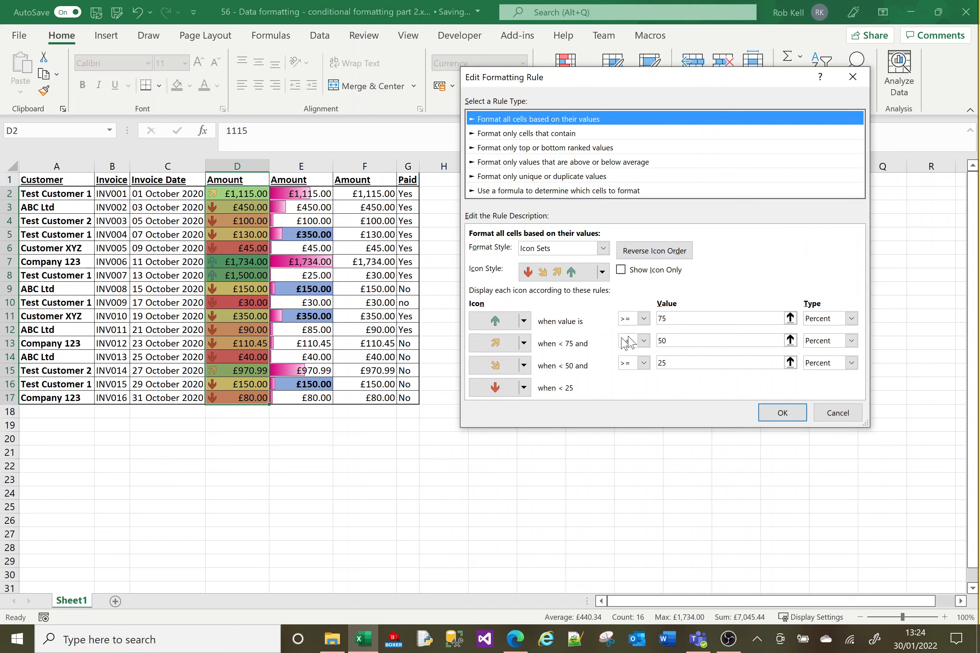
- Change the percent thresholds for the arrow icons, apply the edited rule to D2:D17 and check the arrows
double_click(673, 318)
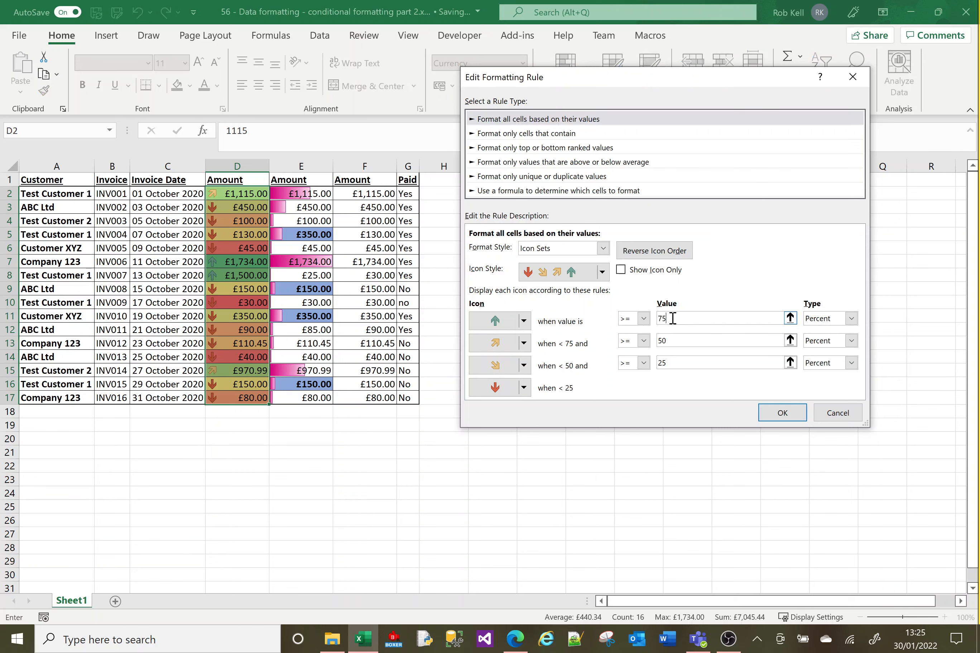
key(BackSpace)
click(692, 343)
double_click(673, 320)
click(676, 337)
click(695, 363)
key(BackSpace)
key(BackSpace)
click(682, 342)
click(771, 415)
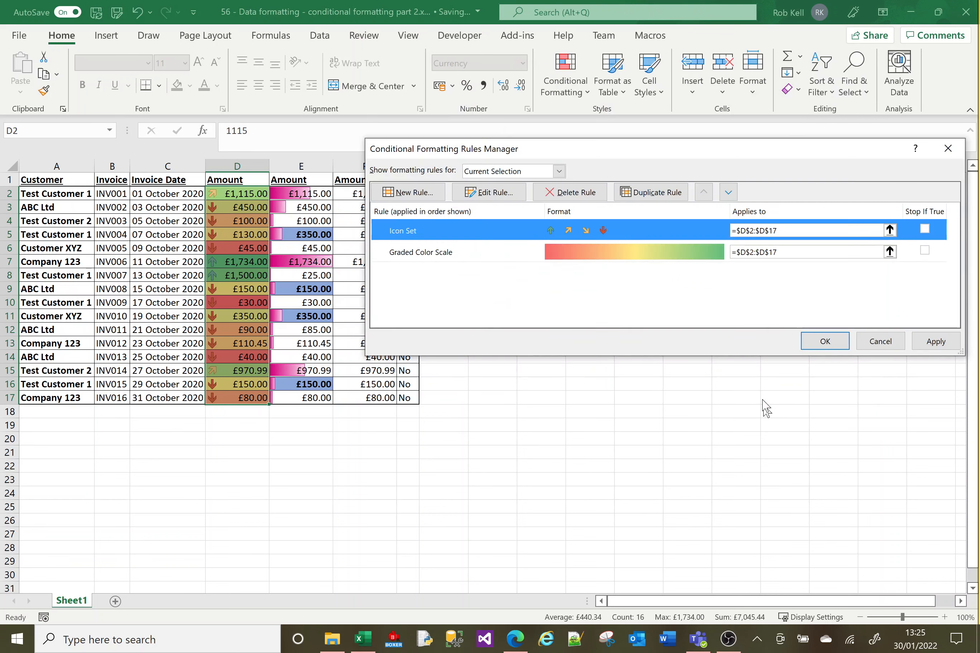
click(808, 347)
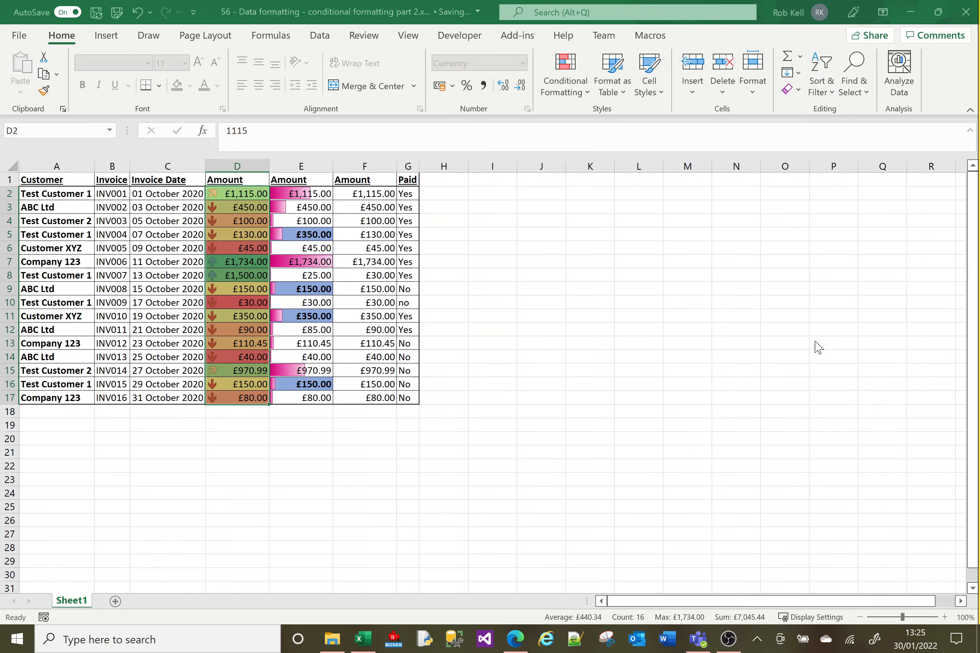
click(423, 345)
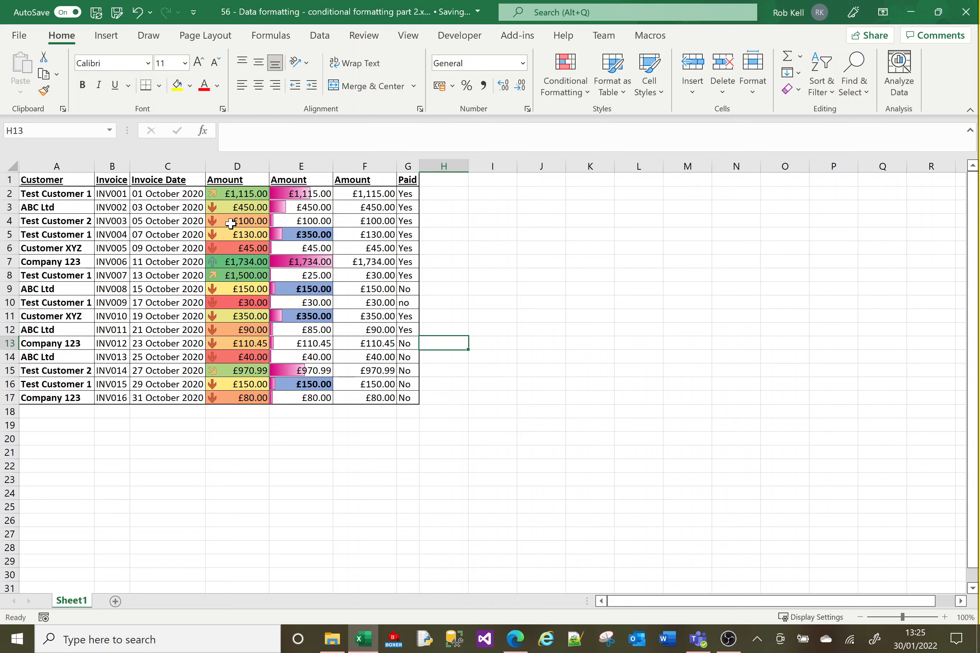
click(229, 194)
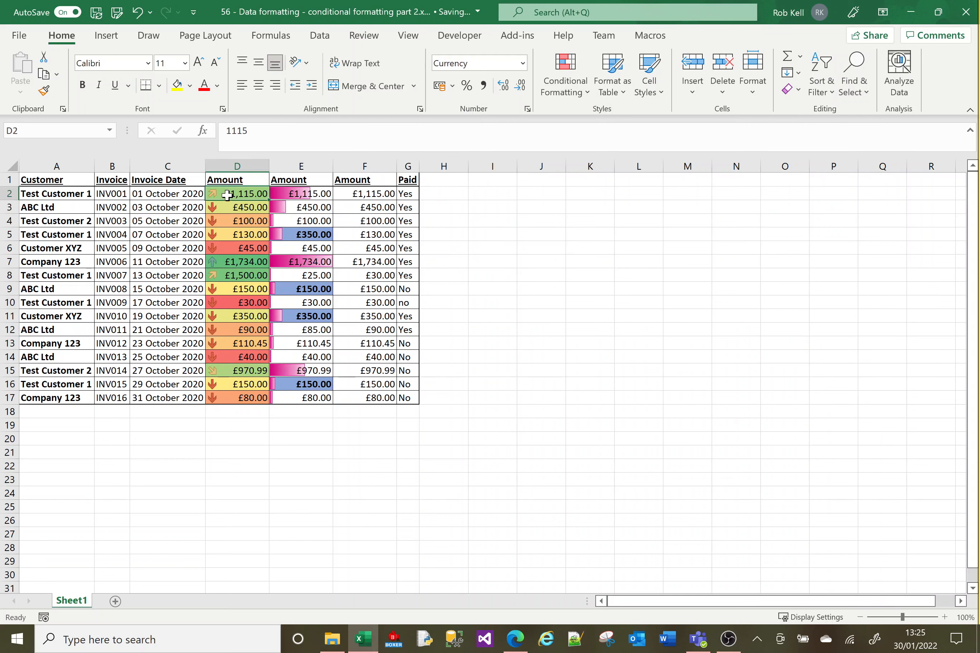
- Edit the icon set rule on D2:D17 to reverse its icon order and apply it to the amounts
shift+click(232, 395)
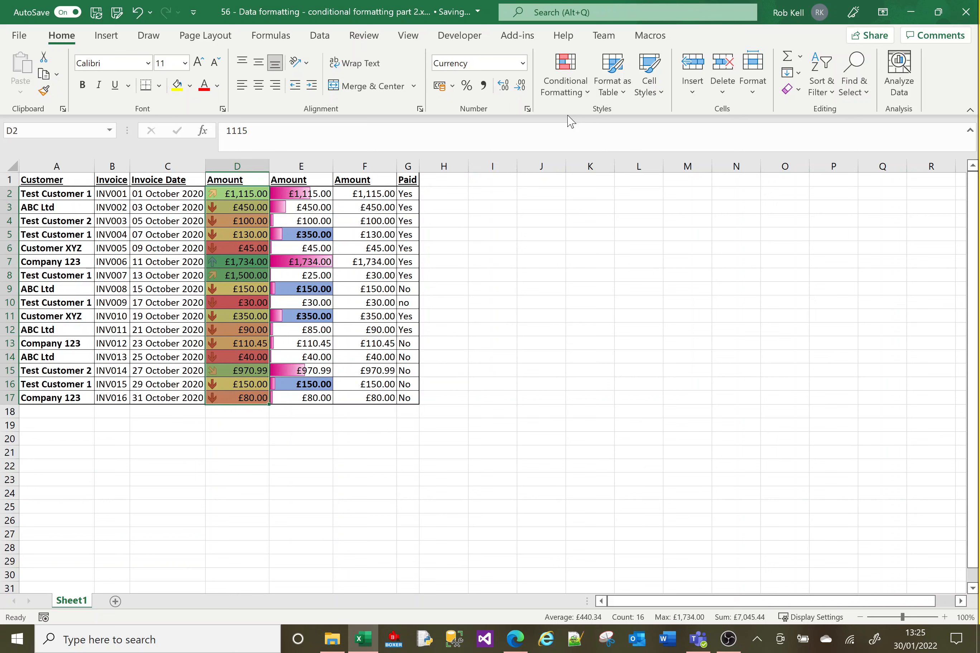
click(588, 93)
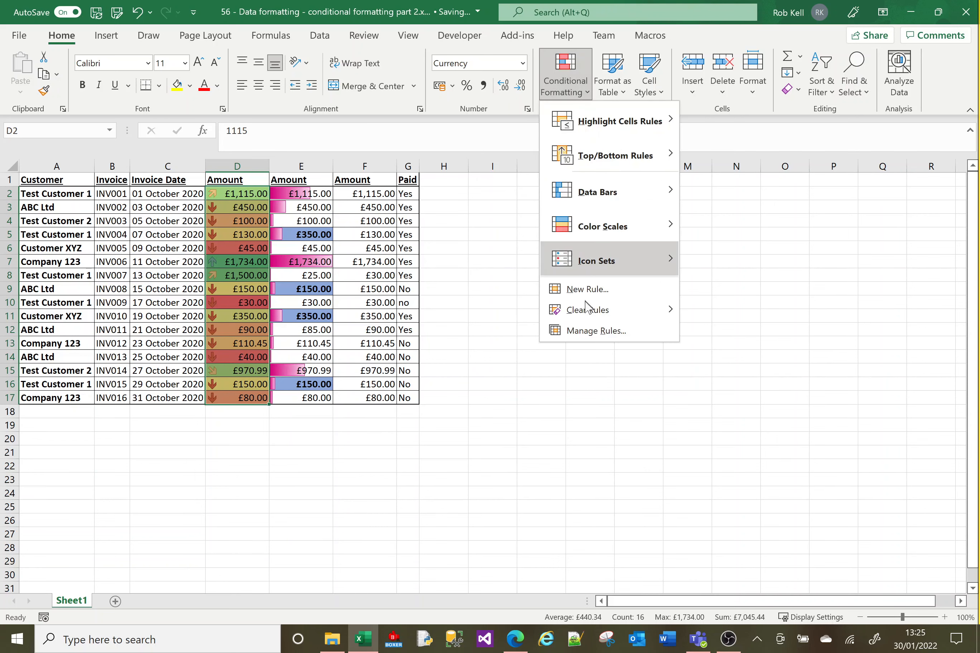
click(587, 330)
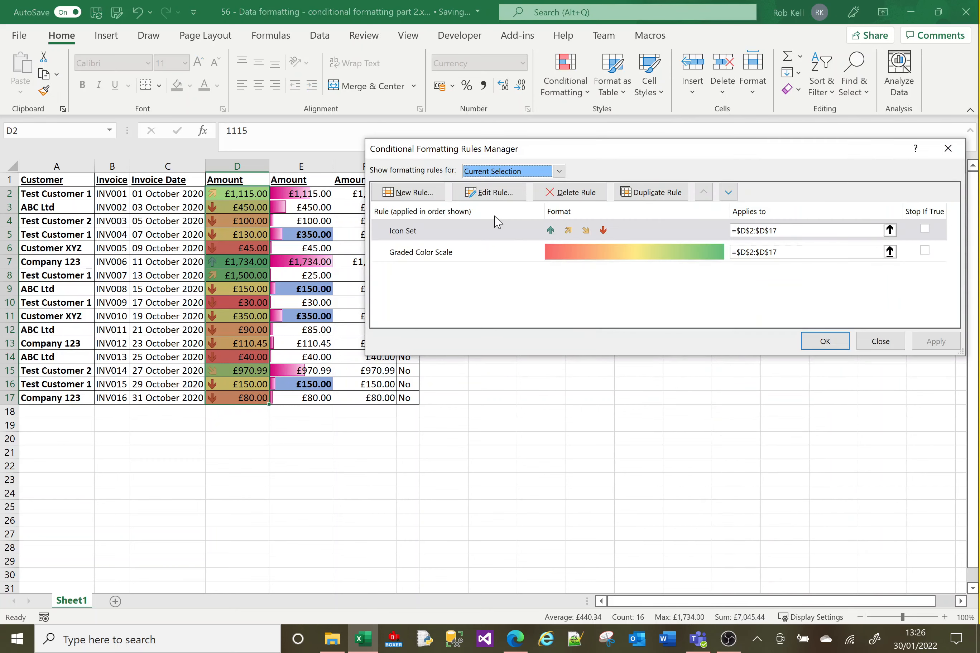
click(485, 232)
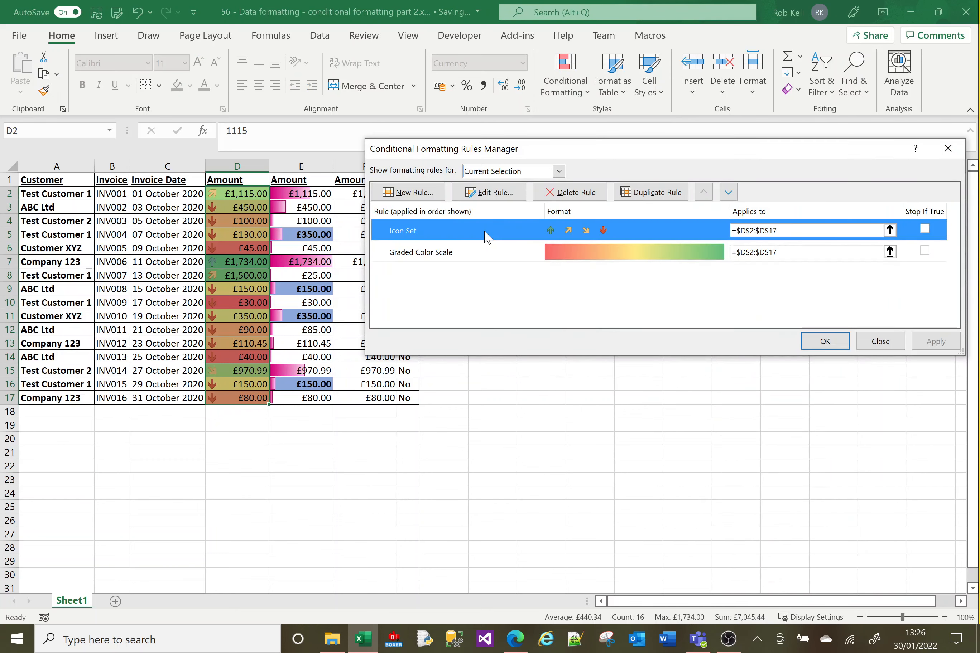
click(498, 193)
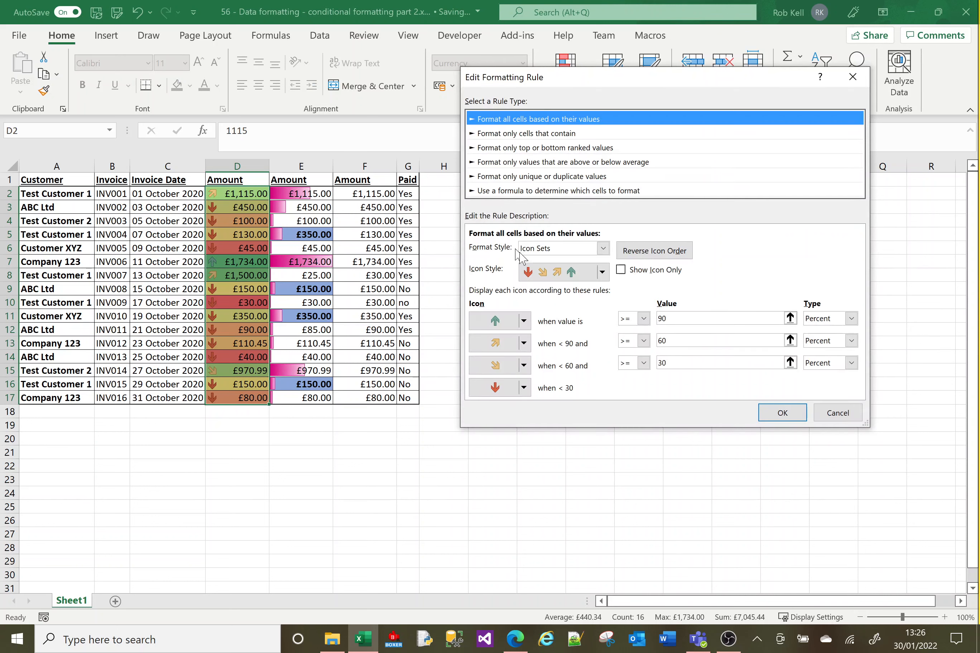
click(660, 252)
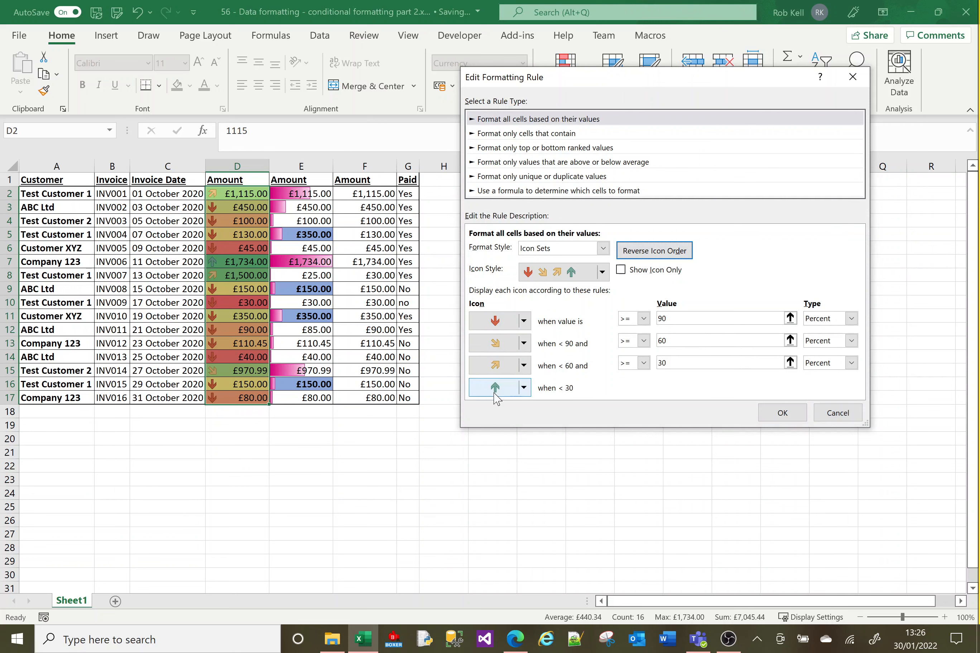
click(782, 414)
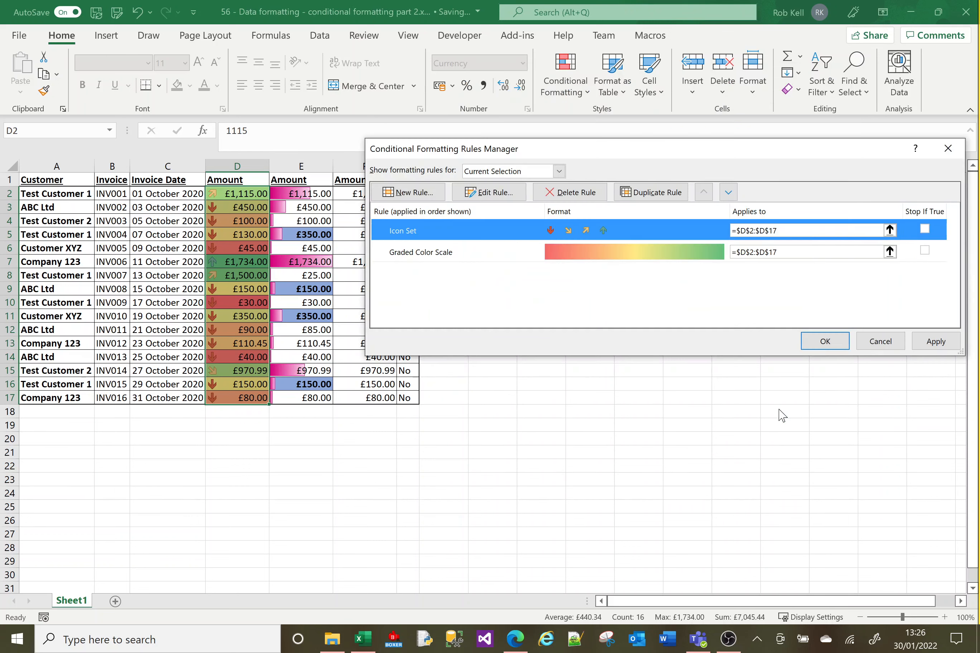
click(823, 346)
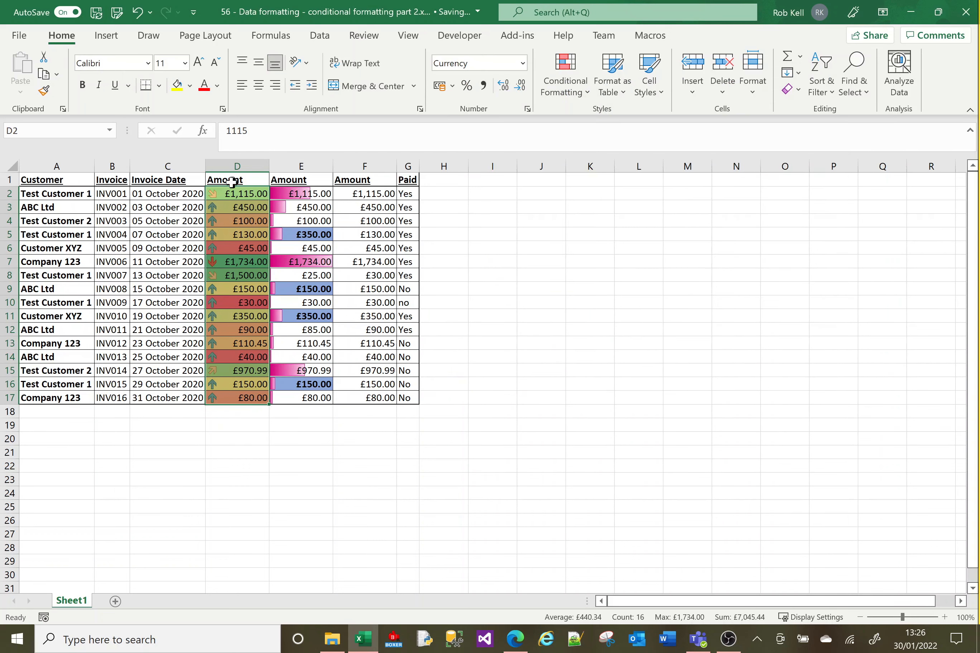
click(235, 451)
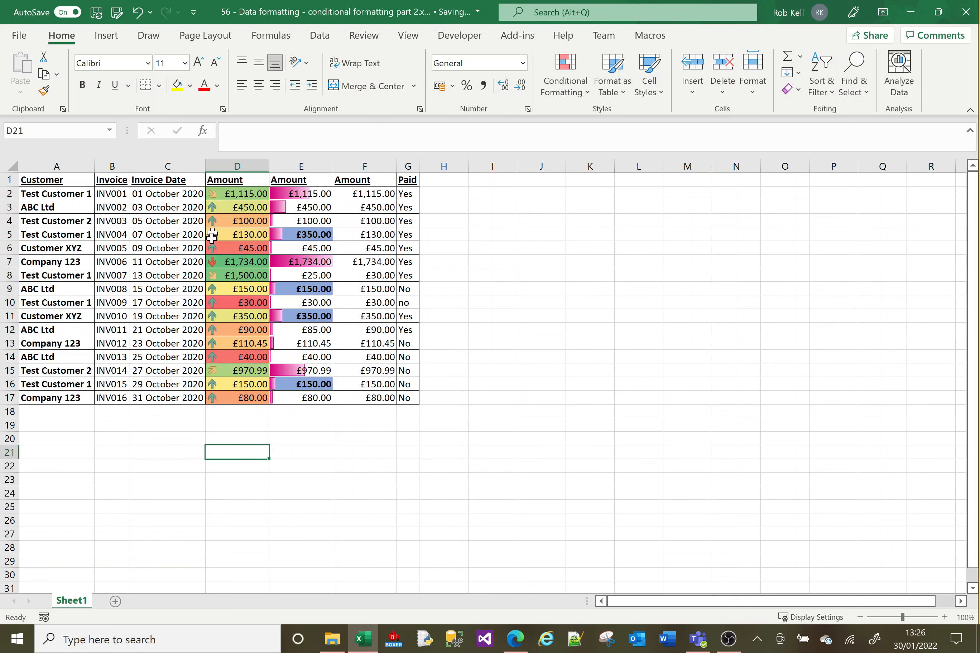
- Edit the icon set rule on D2:D17 to show only the icons, hiding the amounts, and apply it
click(230, 192)
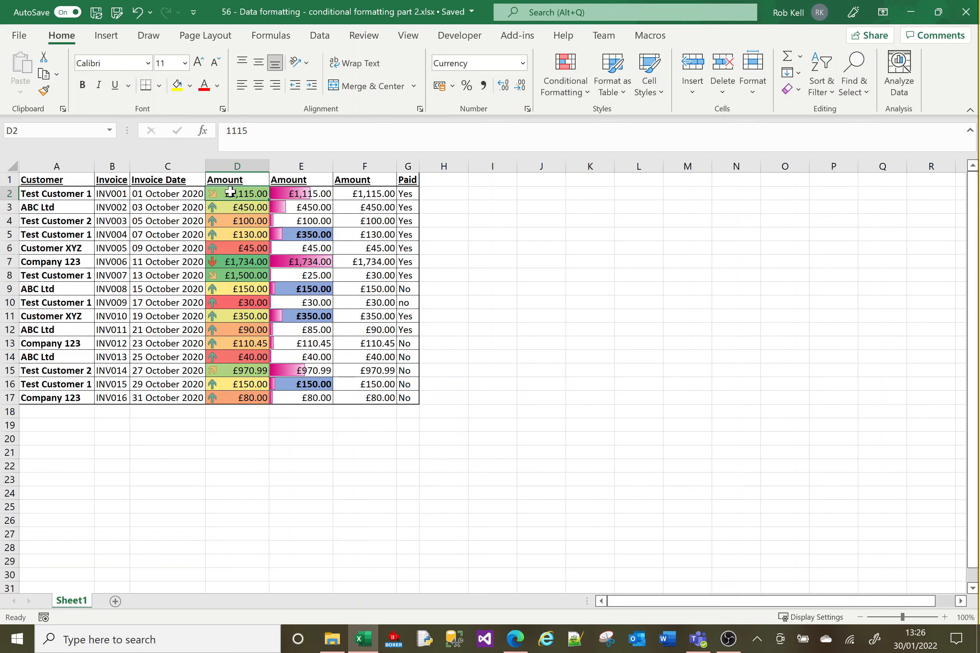
shift+click(227, 398)
click(565, 80)
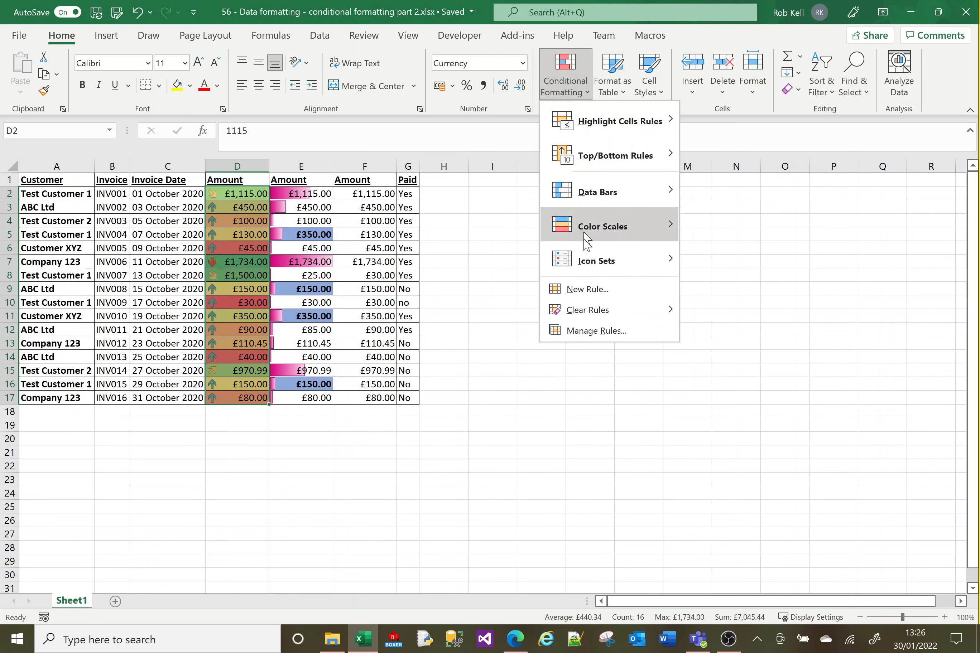
click(584, 329)
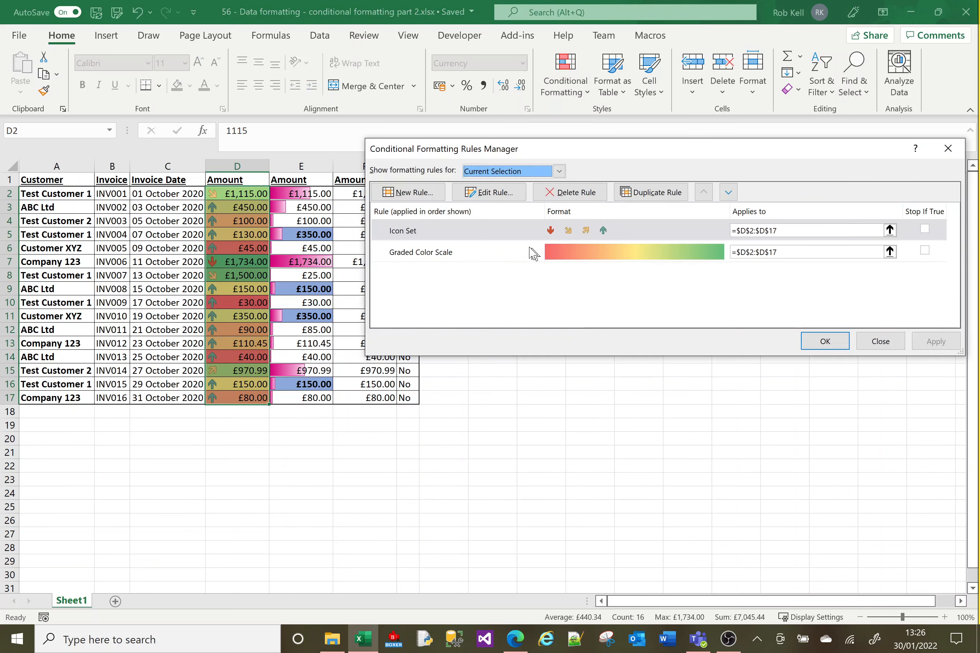
click(497, 230)
click(497, 193)
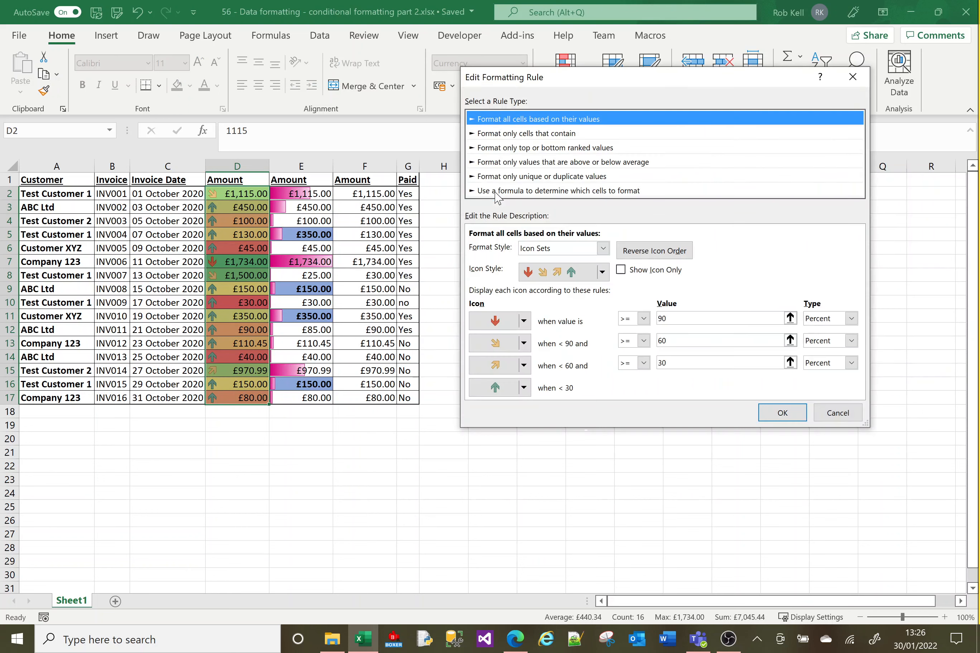
click(620, 271)
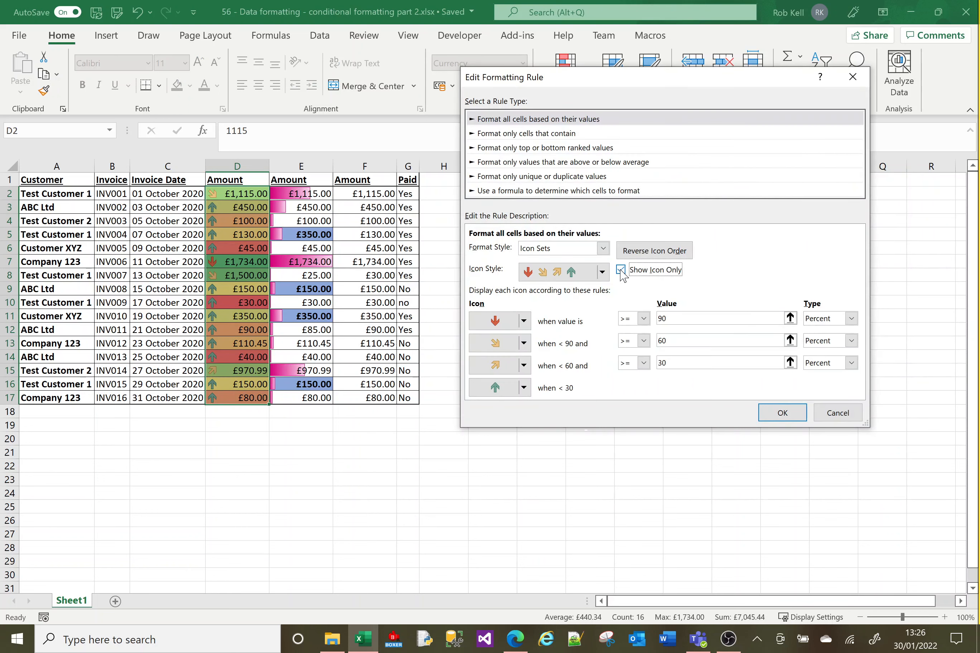
click(780, 420)
click(826, 340)
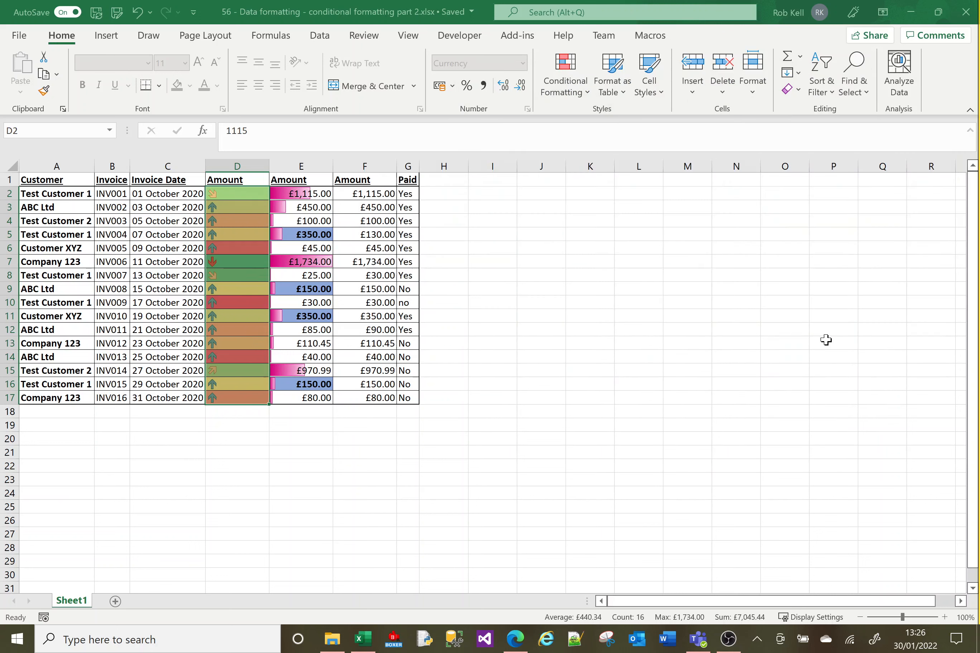
click(604, 321)
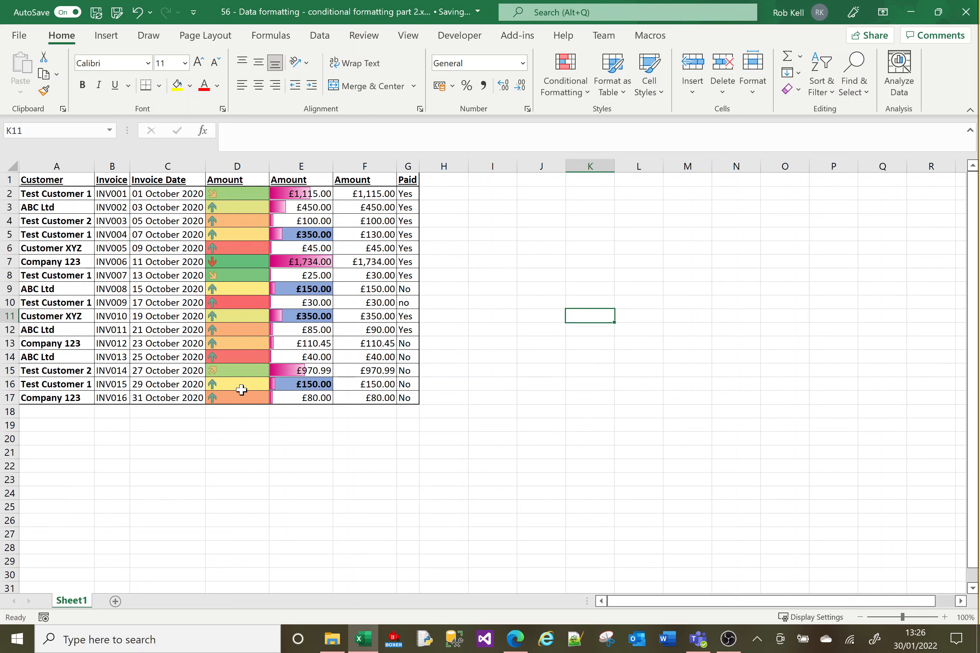
- Reopen the icon set rule on D2:D17 for editing and turn off Show Icon Only
drag(223, 191, 237, 398)
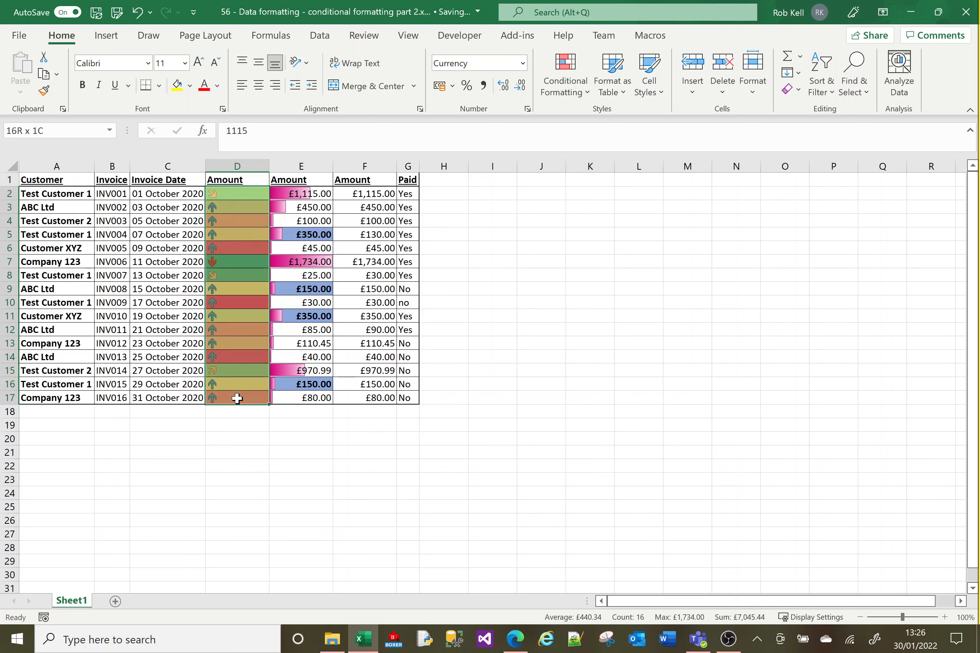
click(584, 95)
click(585, 331)
click(498, 192)
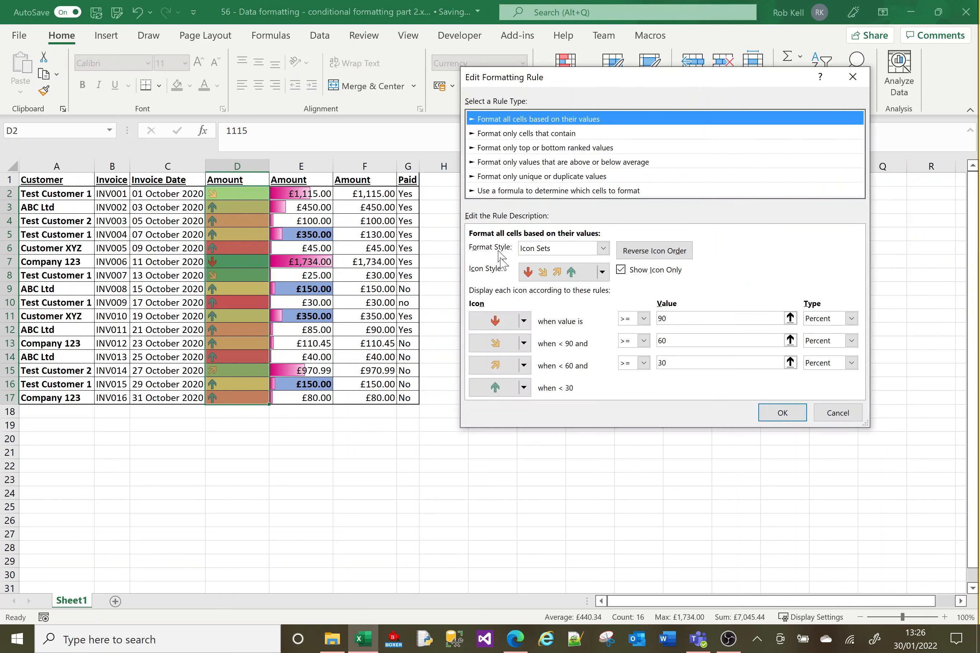
click(621, 270)
click(621, 270)
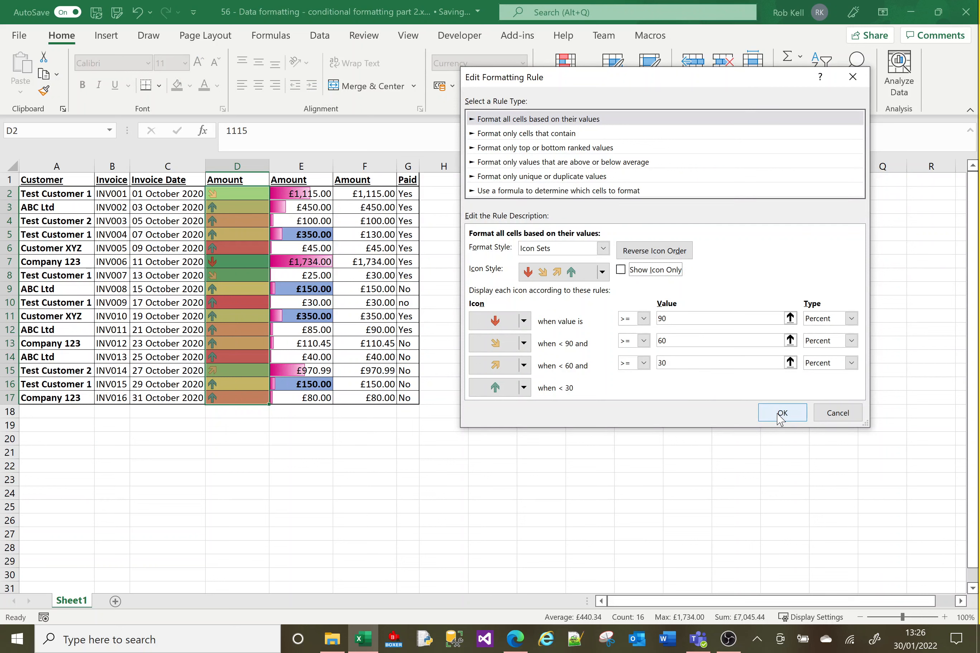
- Switch the type of all three icon thresholds in the rule to Number
click(851, 318)
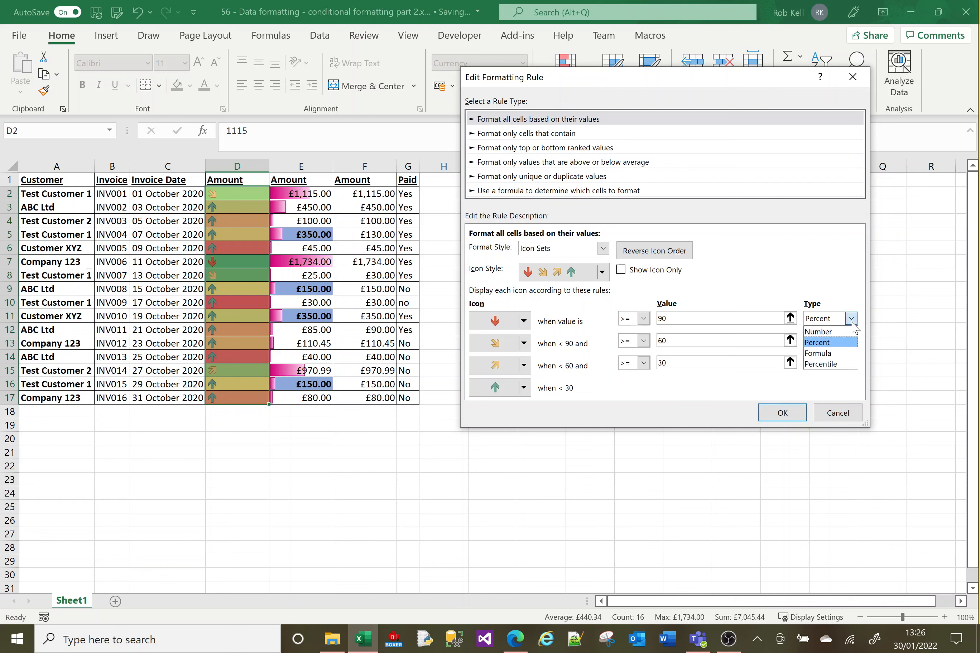
click(830, 333)
click(851, 341)
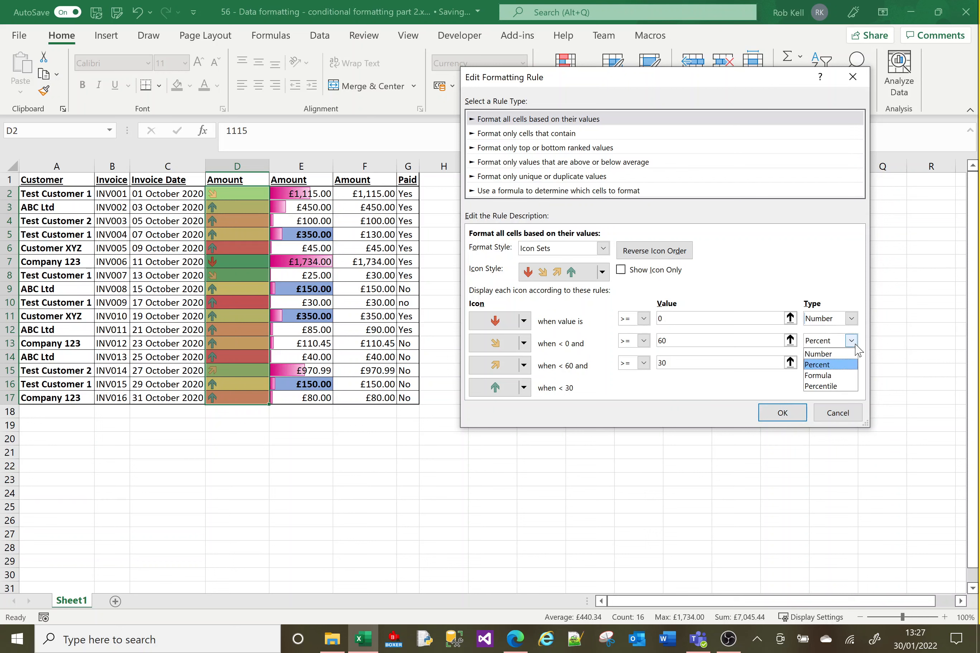
click(829, 353)
click(851, 362)
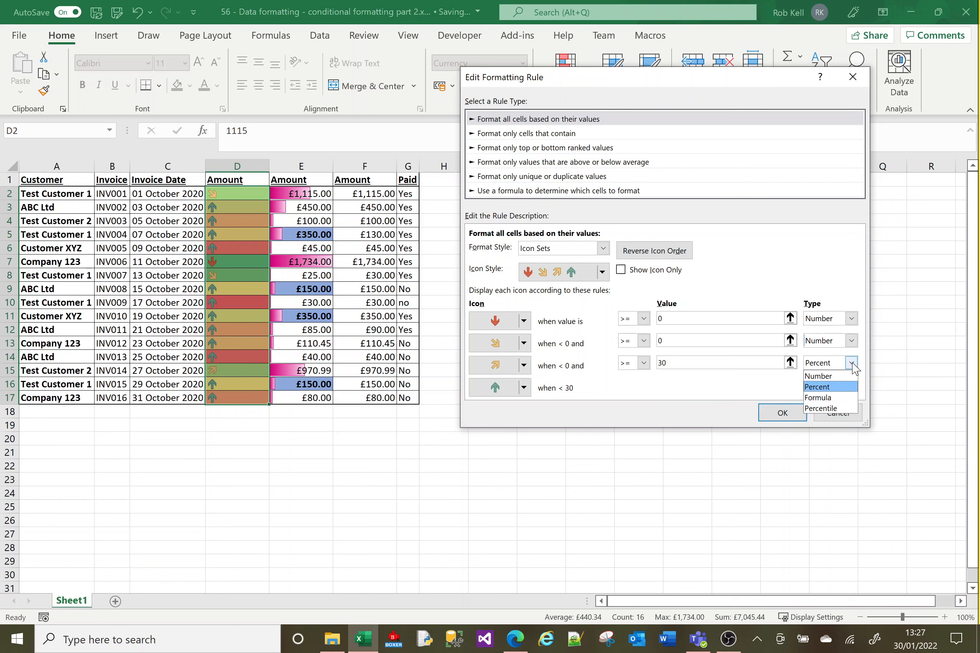
click(826, 377)
- Reverse the icon order so the green up arrow stands for the highest values and the red down arrow for the lowest
click(708, 318)
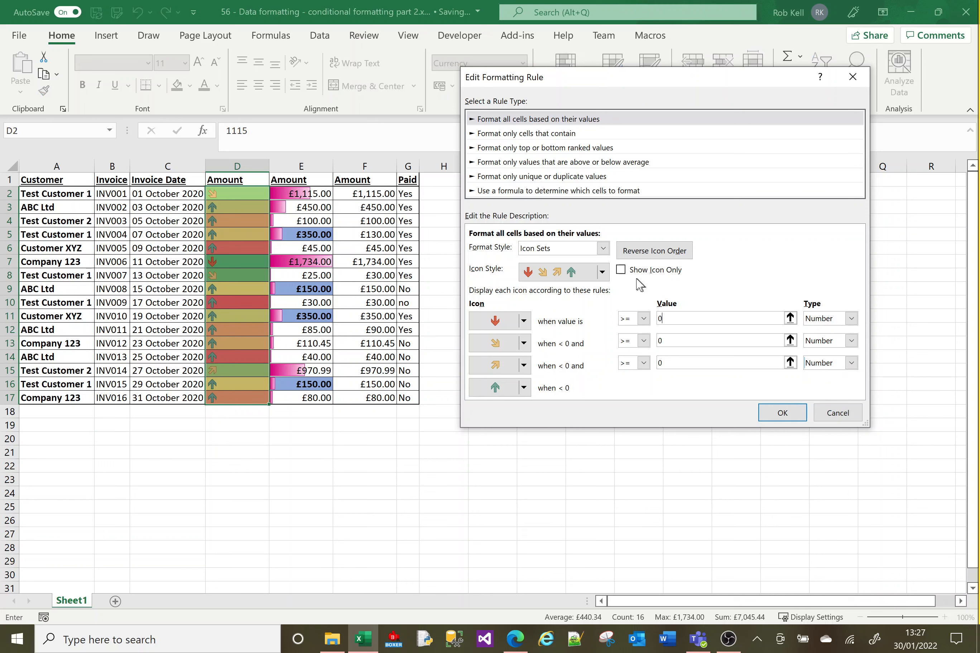
click(603, 273)
click(604, 278)
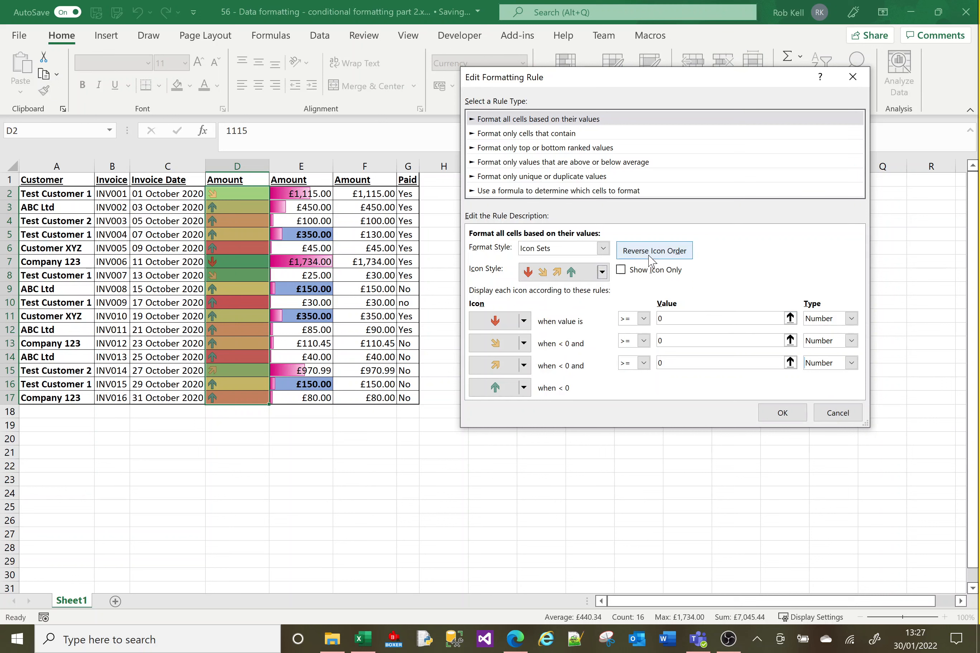
click(655, 250)
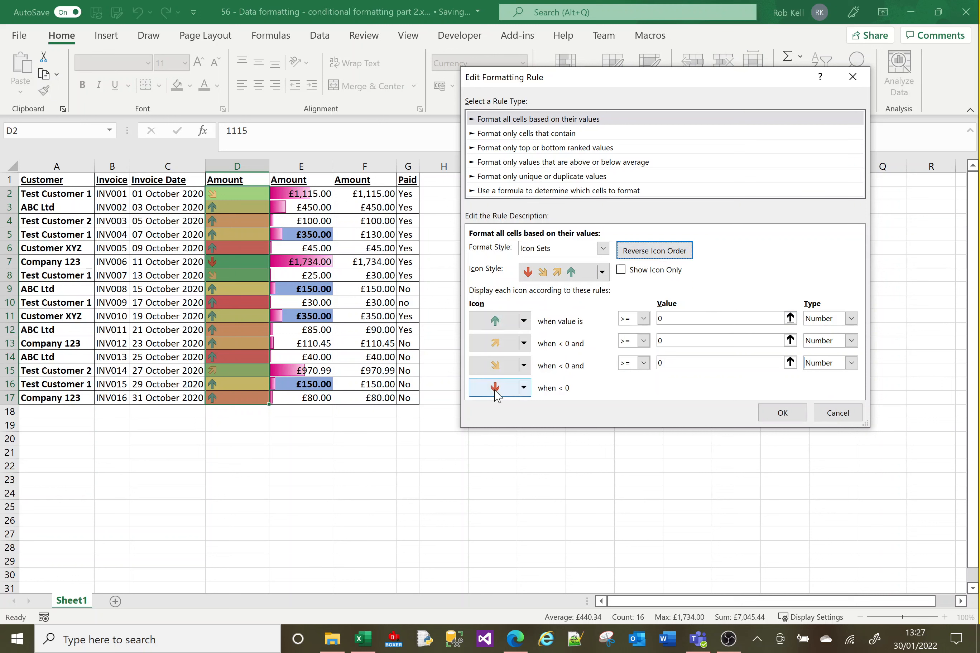
- Set the icon thresholds to 1000, 750 and 500 and apply the edited rule to D2:D17
click(678, 315)
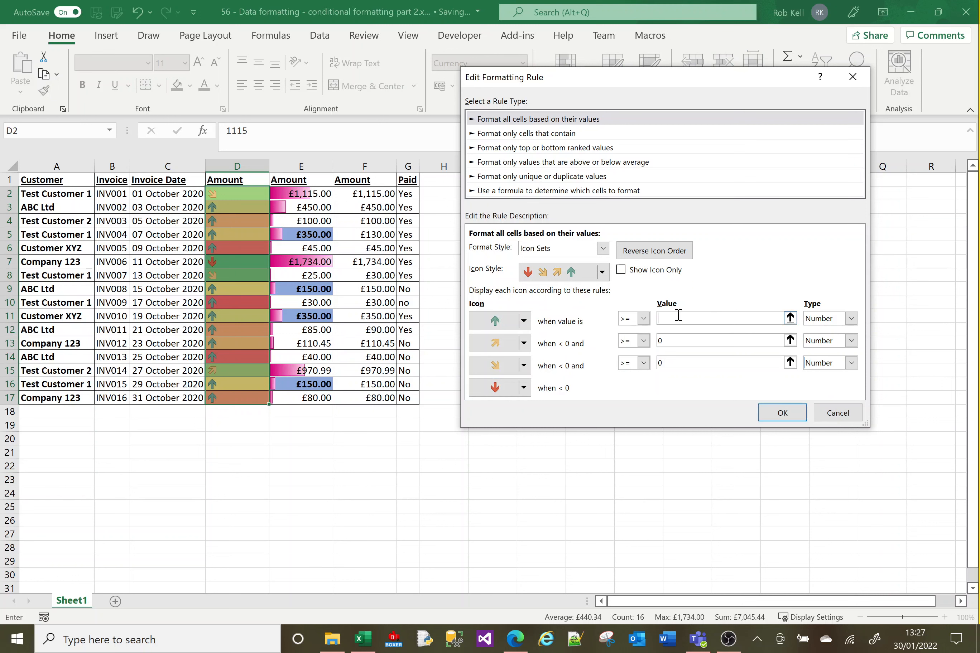
click(690, 341)
click(678, 365)
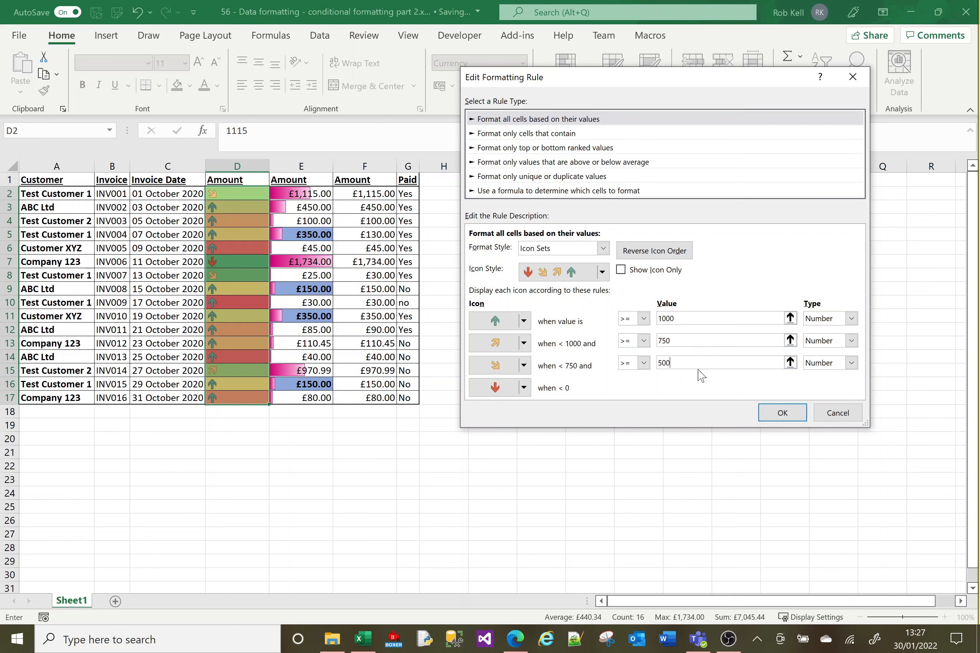
click(694, 339)
click(782, 413)
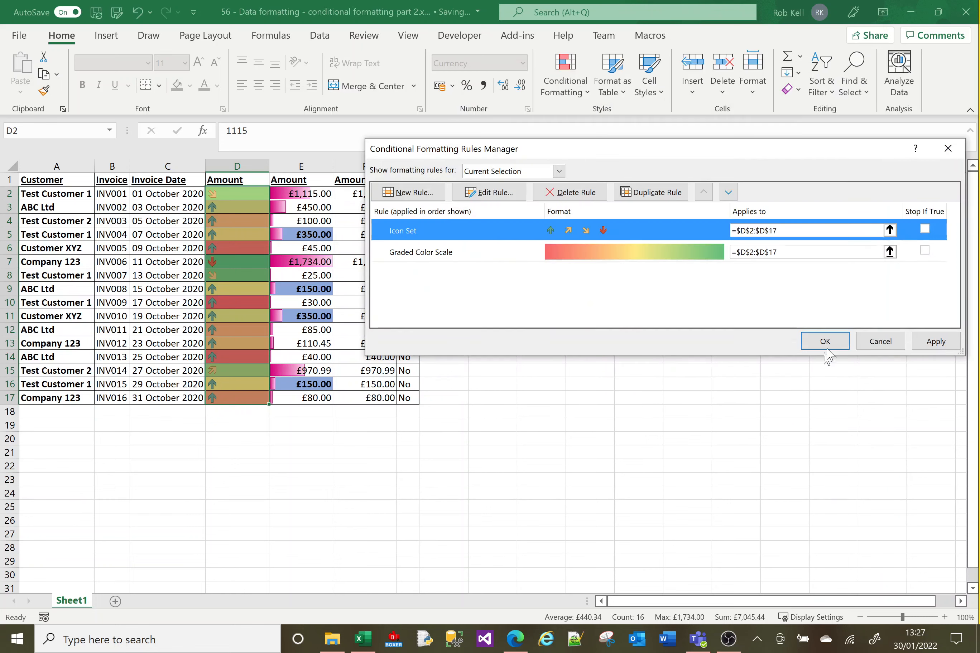
click(830, 344)
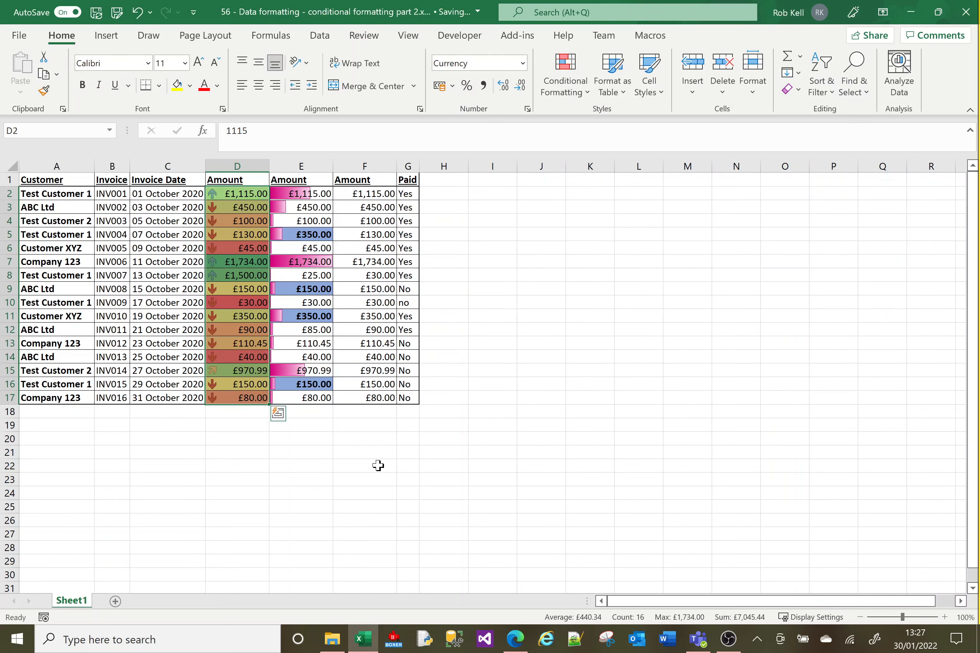
click(376, 466)
- Change the INV002 amount in cell D3 to 550 and the INV011 amount in cell D12 to 750
click(246, 208)
text(550)
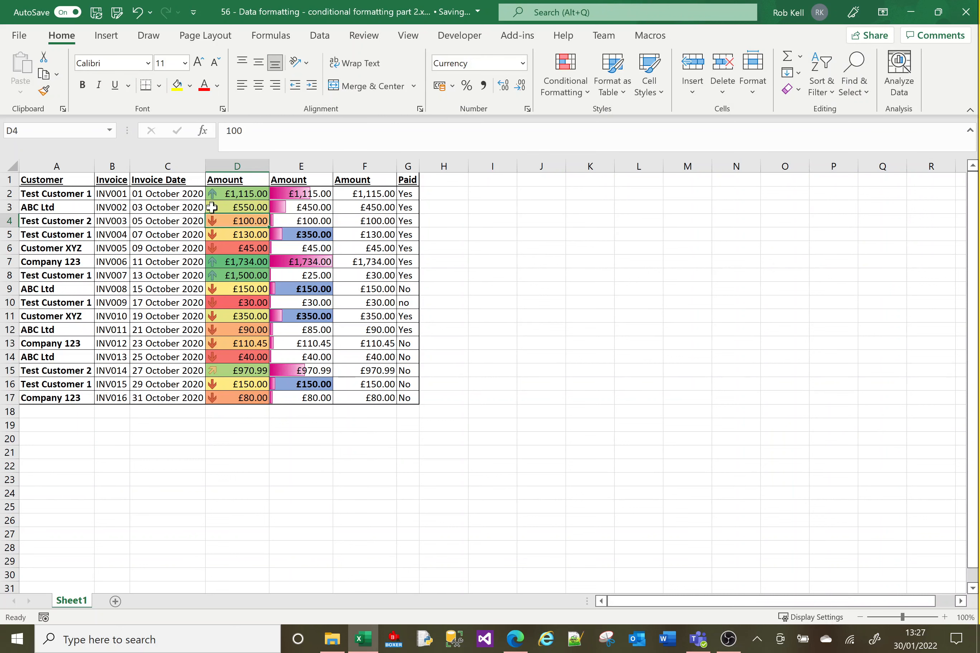
click(240, 333)
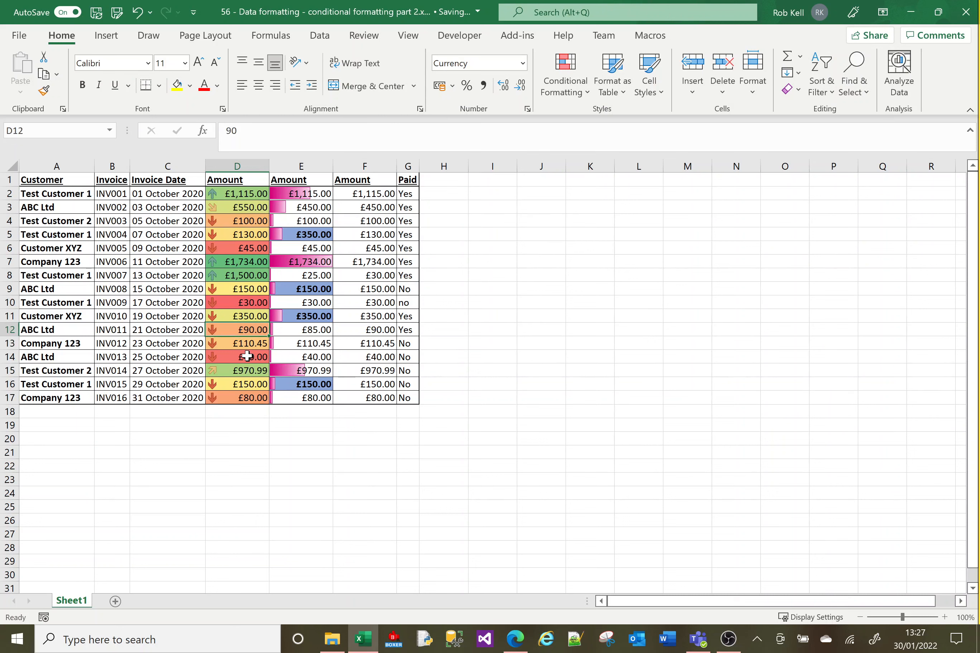
text(750)
key(Return)
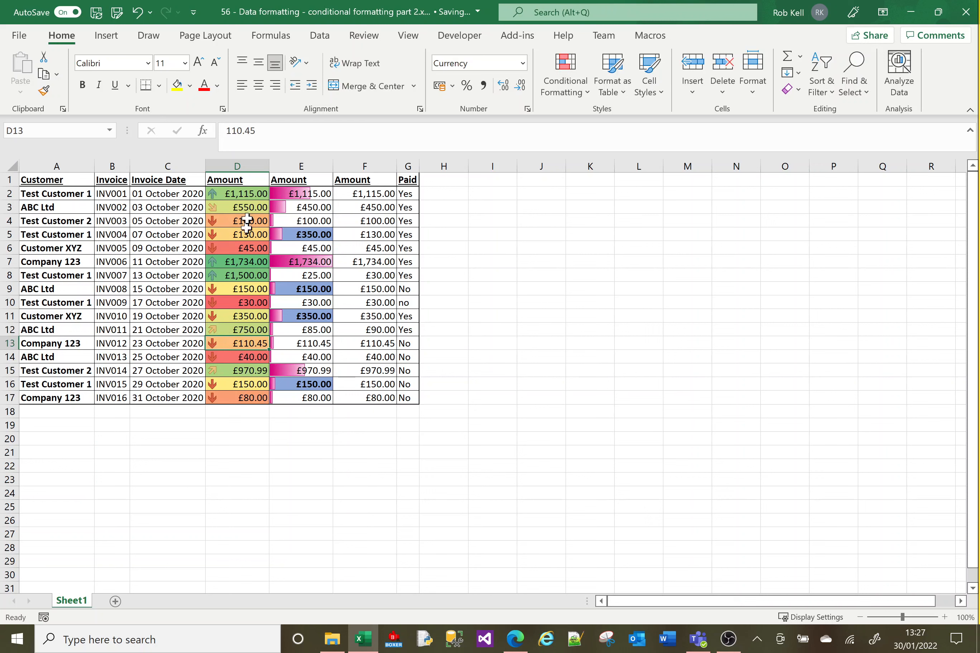
- Change the INV007 amount in cell D8 to 300
click(239, 275)
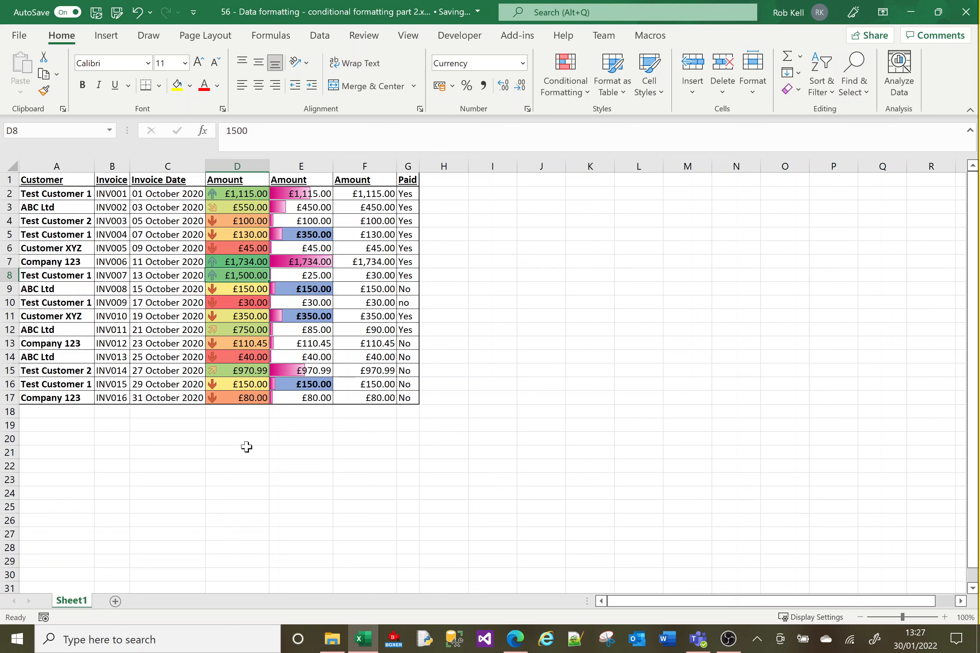
text(300)
key(Return)
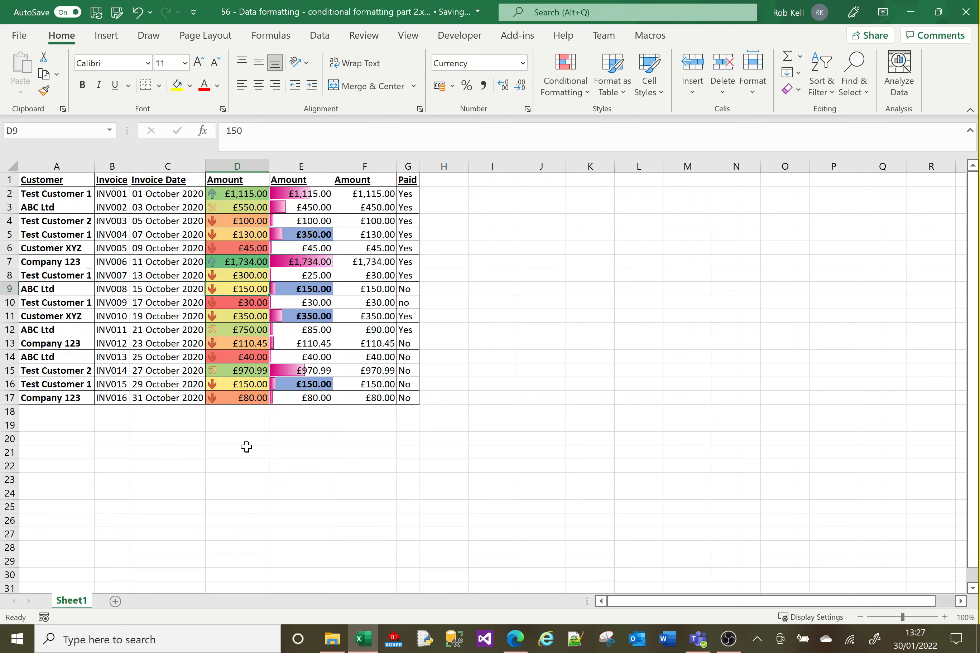
- Enter the threshold values 1000, 750 and 500 in cells I2, I3 and I4
click(232, 194)
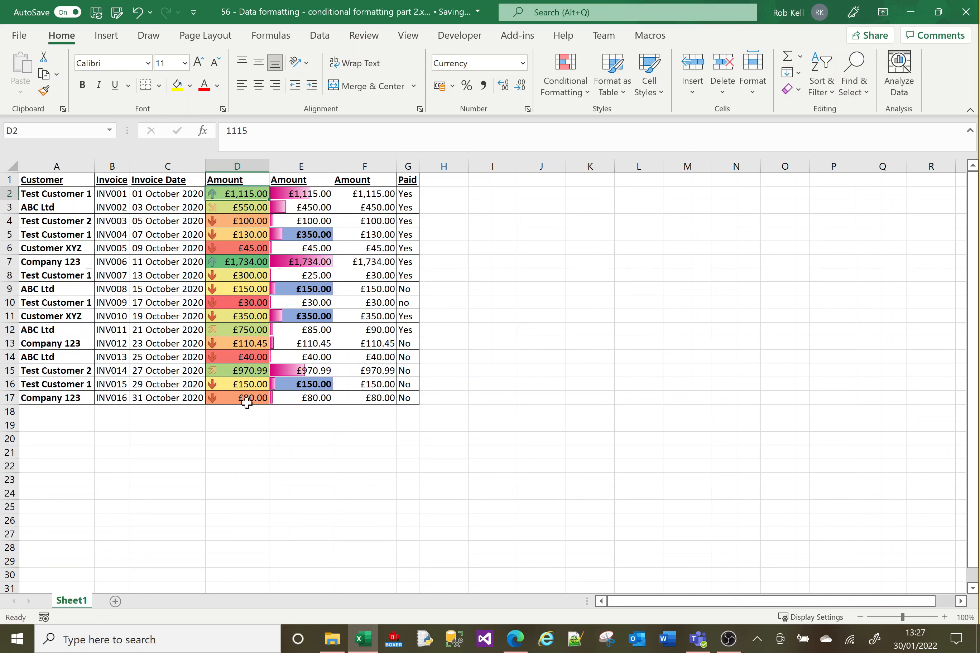
click(500, 194)
text(1000)
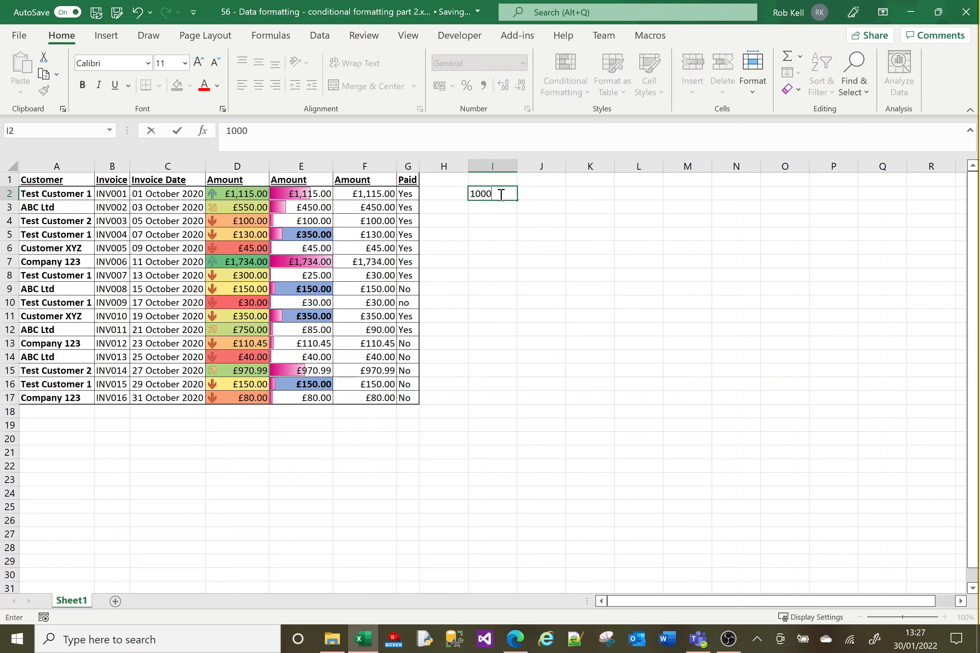
key(Return)
text(750)
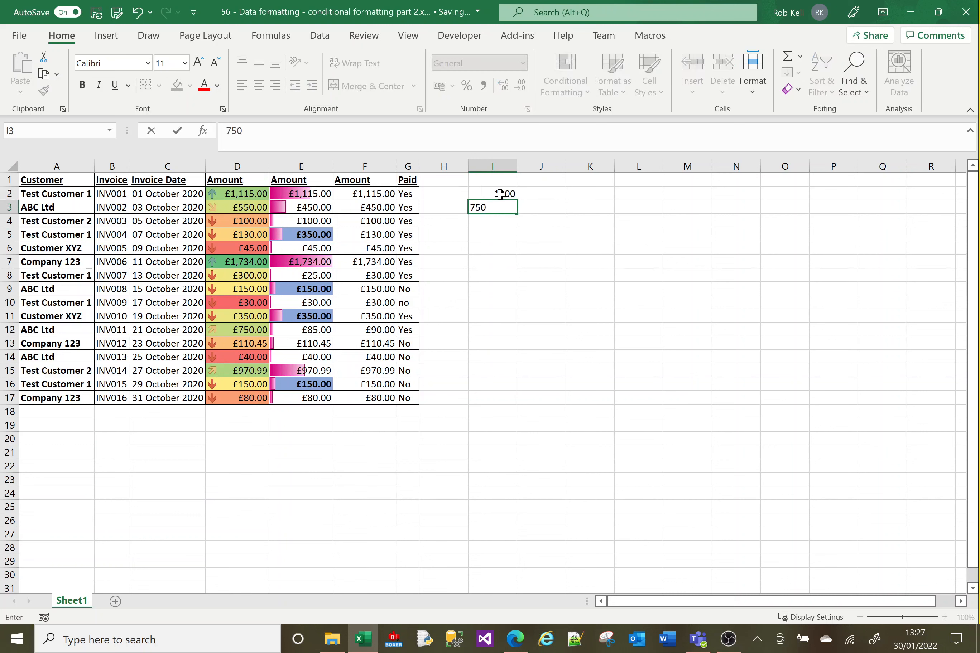
key(Return)
text(500)
key(Return)
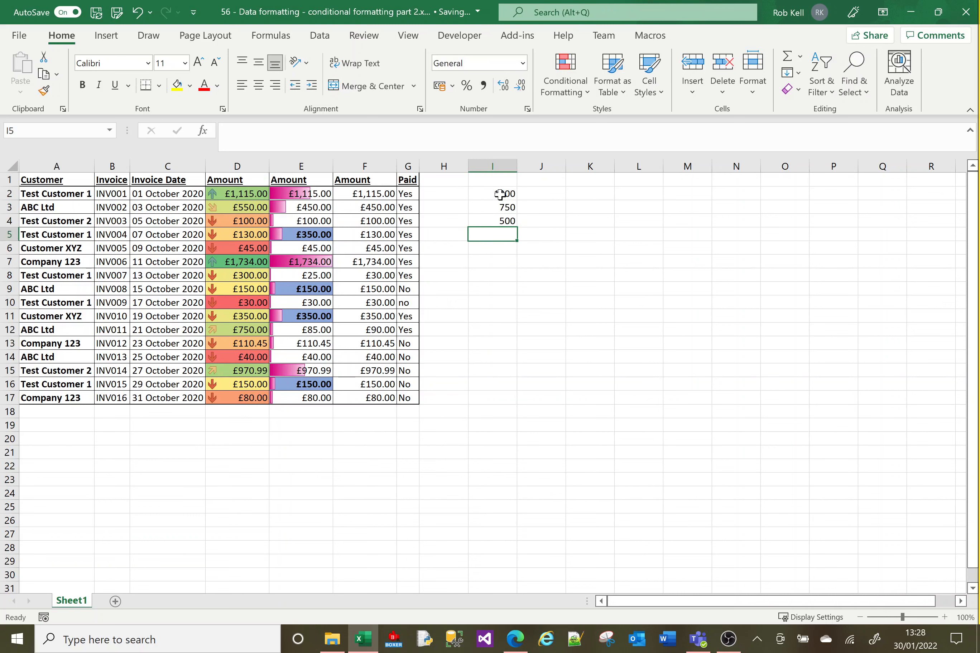
click(500, 192)
click(501, 208)
click(496, 222)
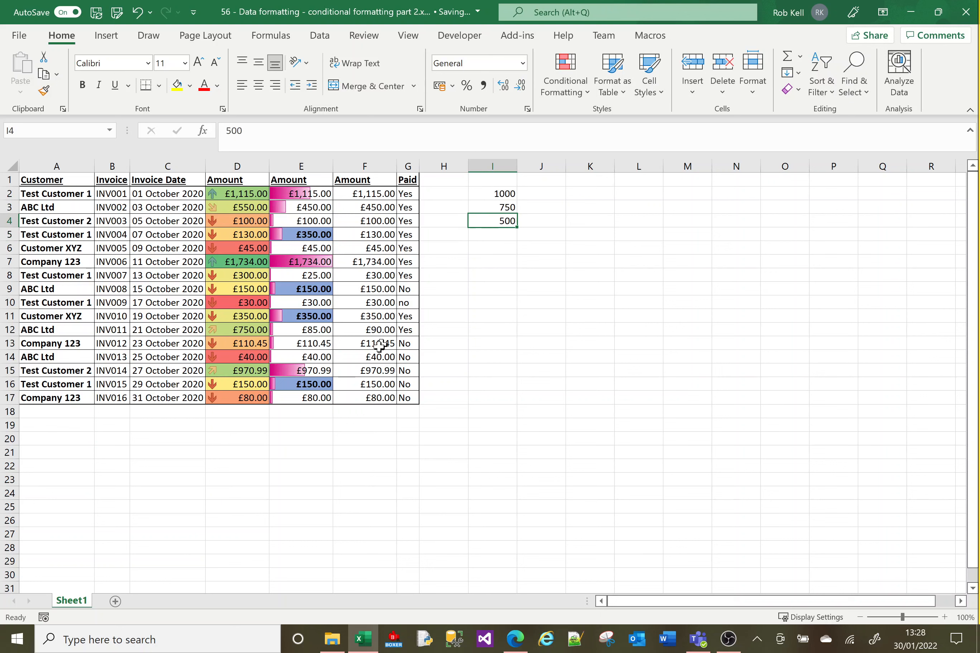
- Try to set the highest icon threshold of the icon set rule for D2:D17 to I2 and apply the rule
click(236, 195)
drag(236, 195, 244, 396)
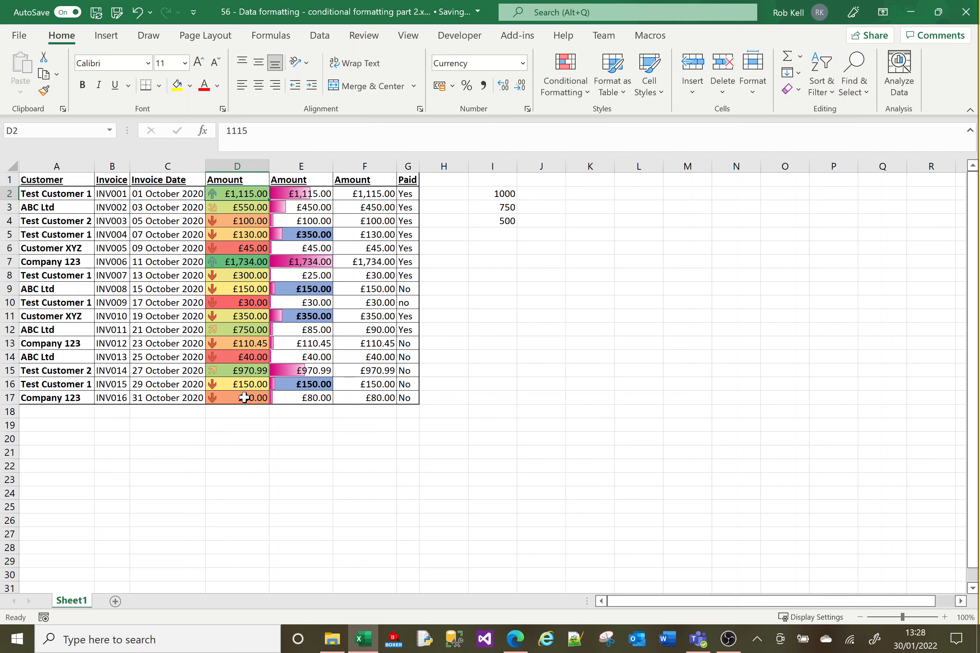
click(585, 89)
click(590, 335)
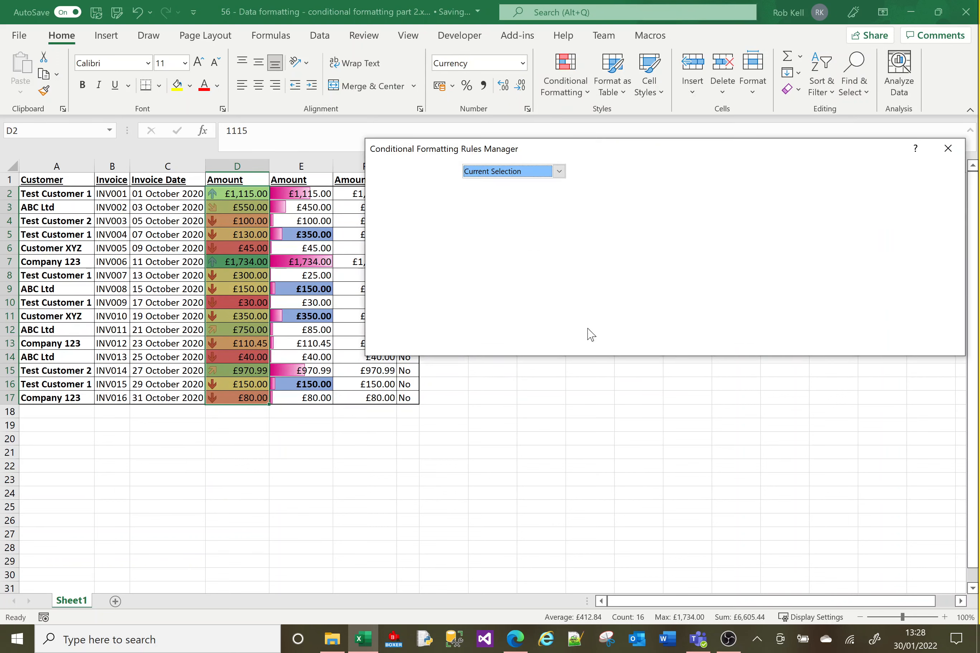
click(494, 236)
click(492, 193)
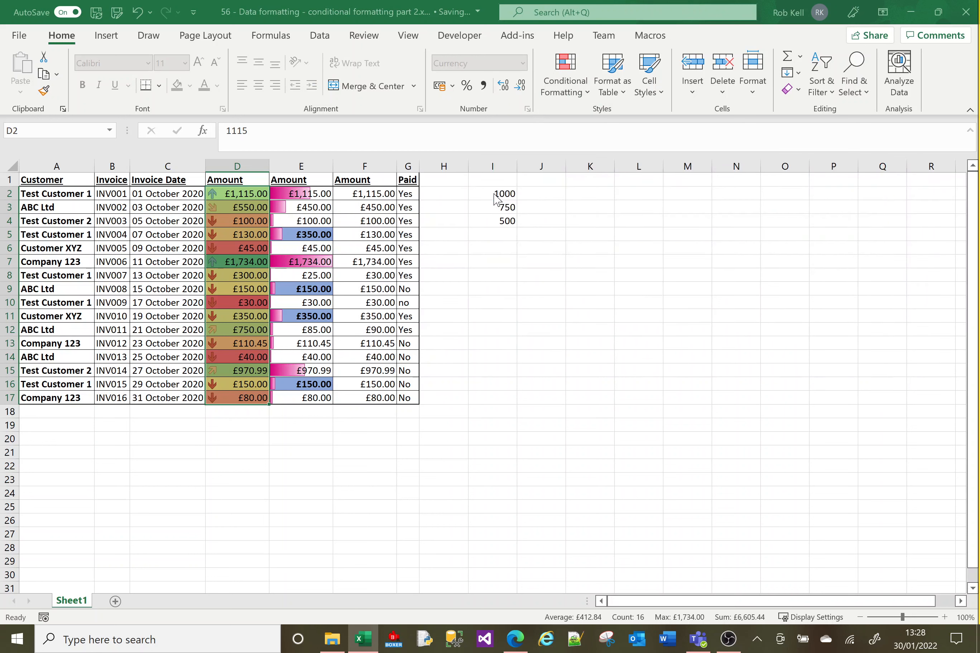
click(707, 318)
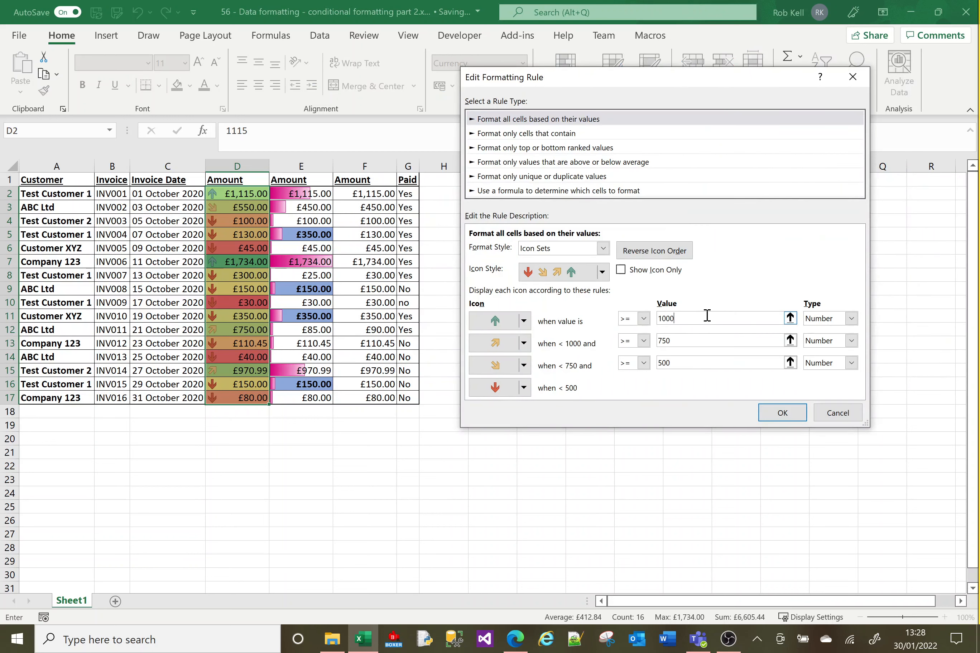
key(BackSpace)
key(BackSpace)
click(782, 415)
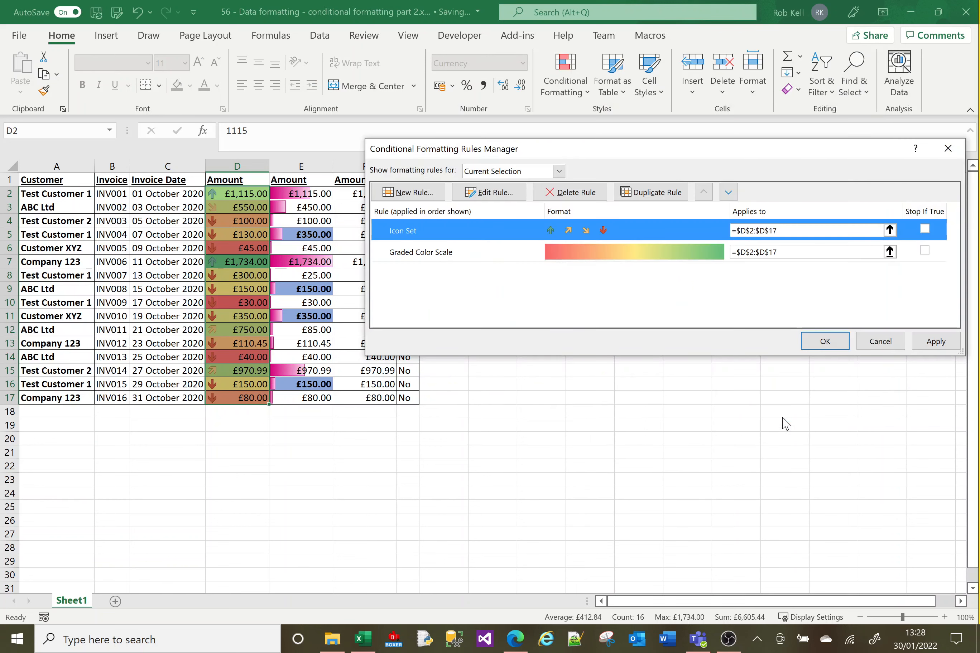
click(826, 339)
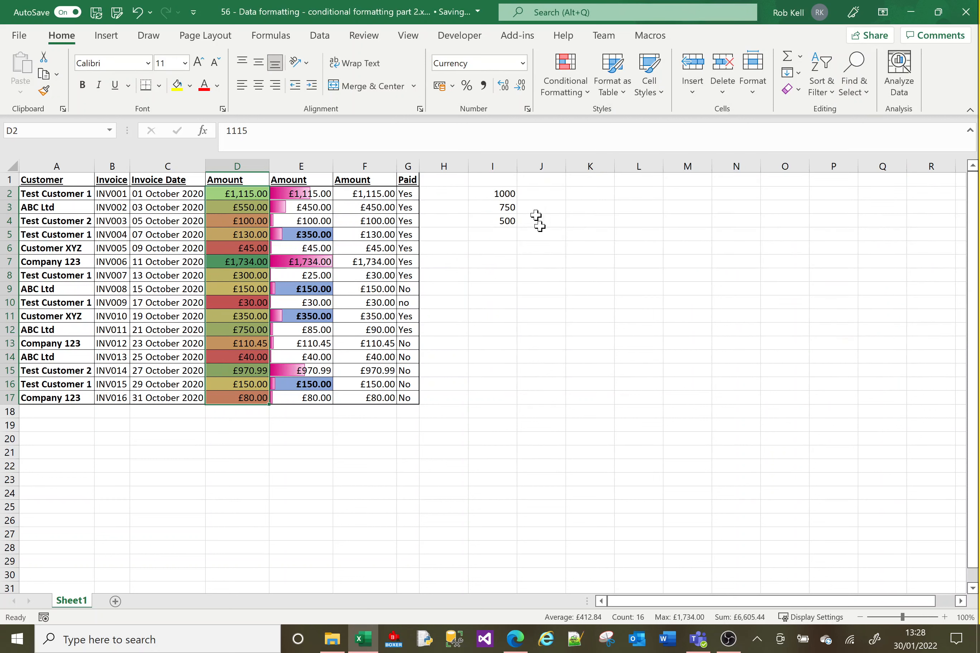
- Reopen the icon set rule for D2:D17 and try the relative reference =I2 as the highest icon threshold
click(581, 100)
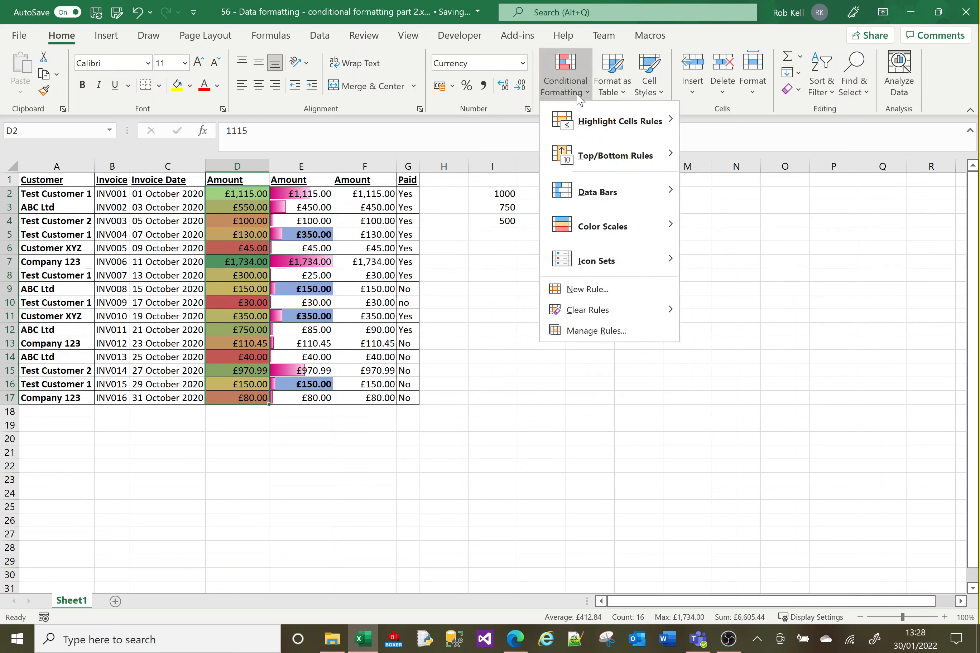
mouse_move(584, 263)
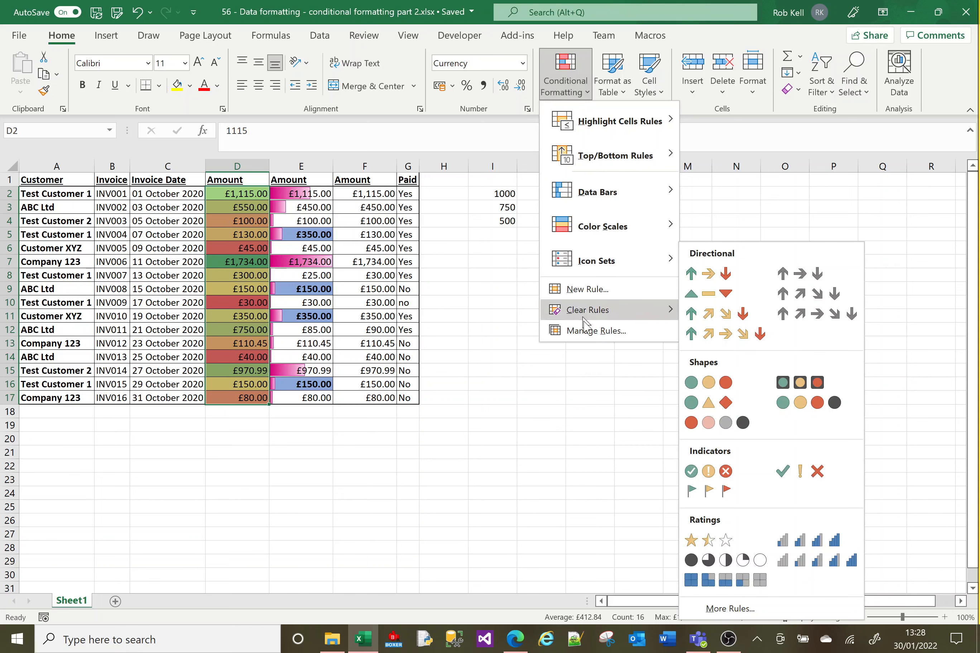
click(588, 342)
click(490, 192)
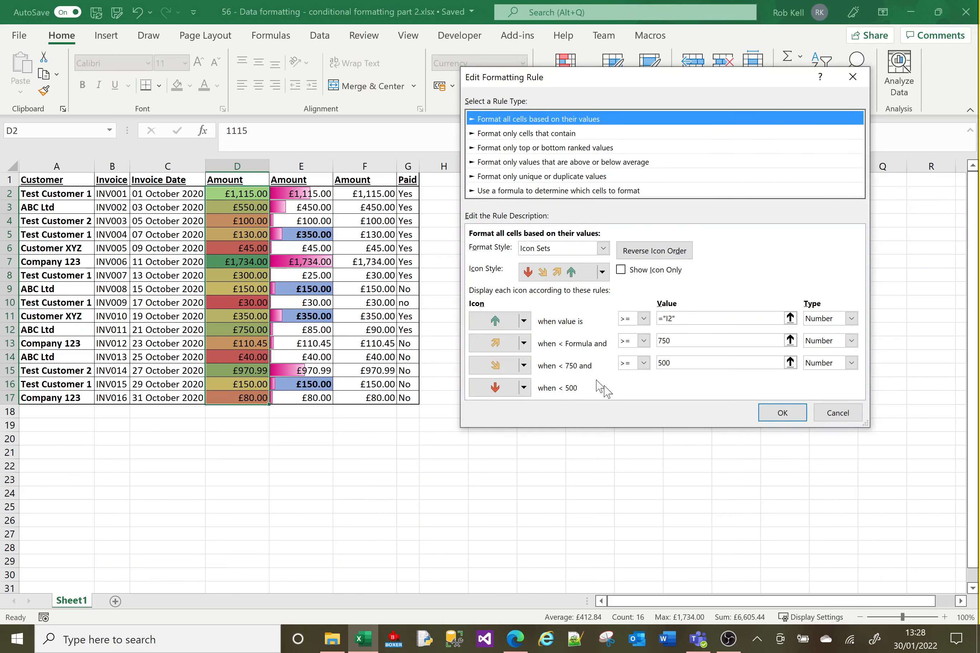
click(682, 318)
text(+)
key(Left)
key(Left)
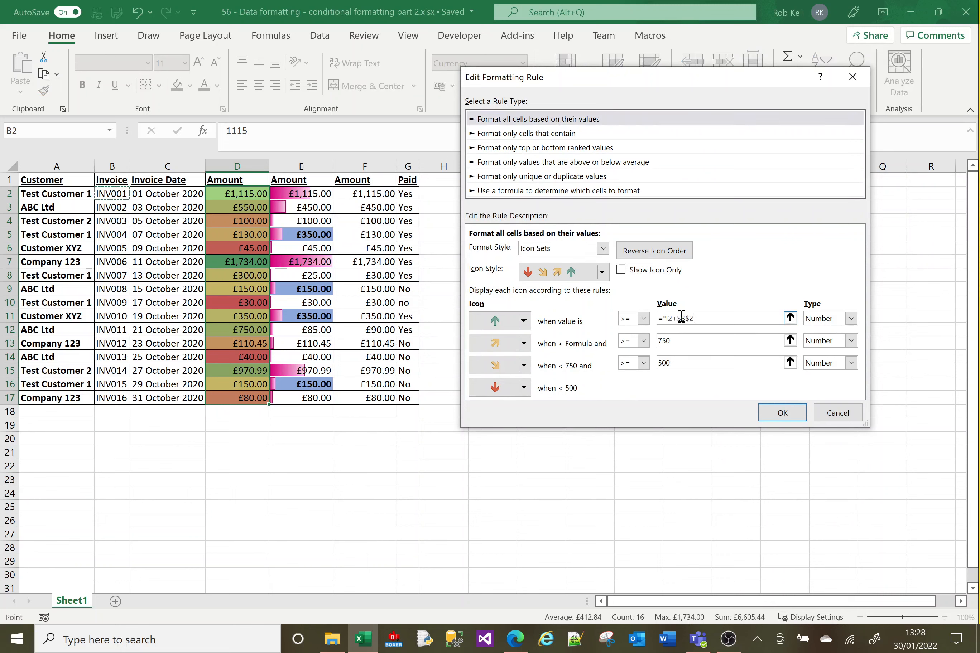
drag(705, 322, 661, 320)
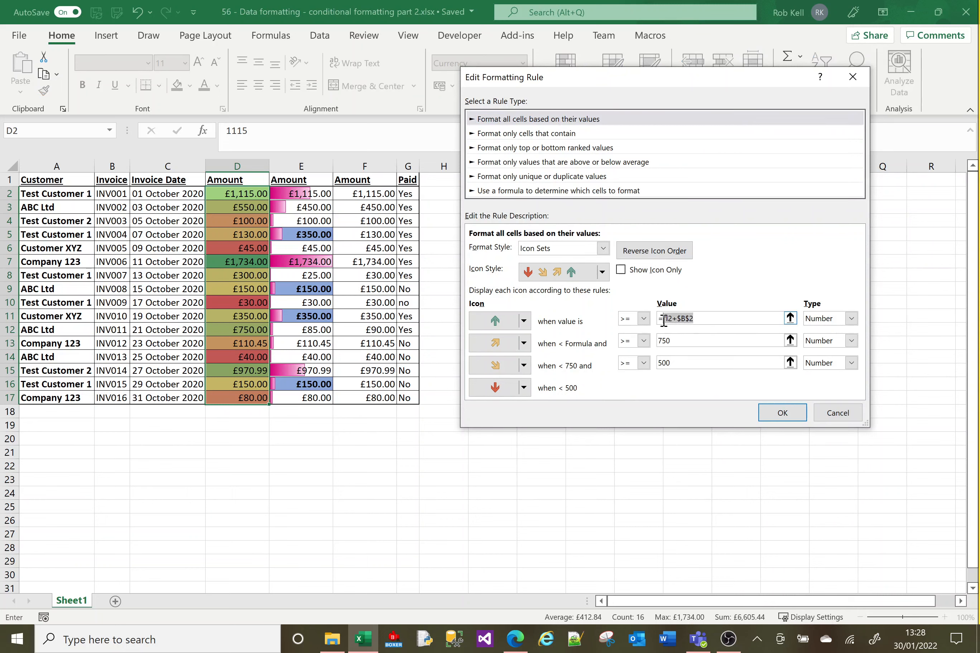
text(I2)
click(771, 413)
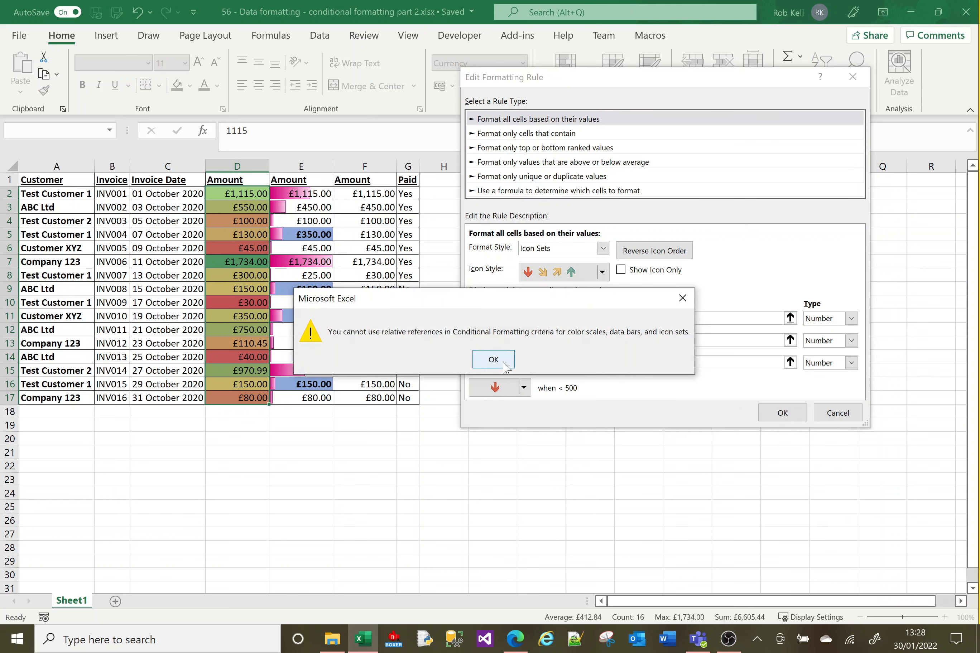
click(493, 360)
- Set the highest icon threshold to the absolute reference =$I$2 and apply the icon set rule
click(664, 318)
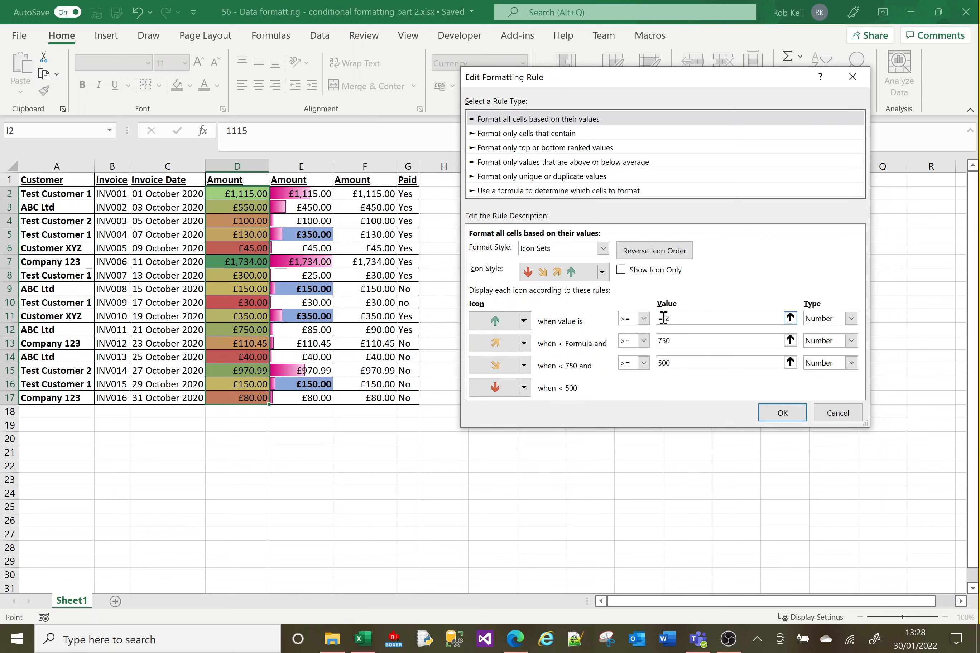
text(+$E$2$)
key(Delete)
key(Delete)
key(Delete)
click(782, 412)
click(822, 343)
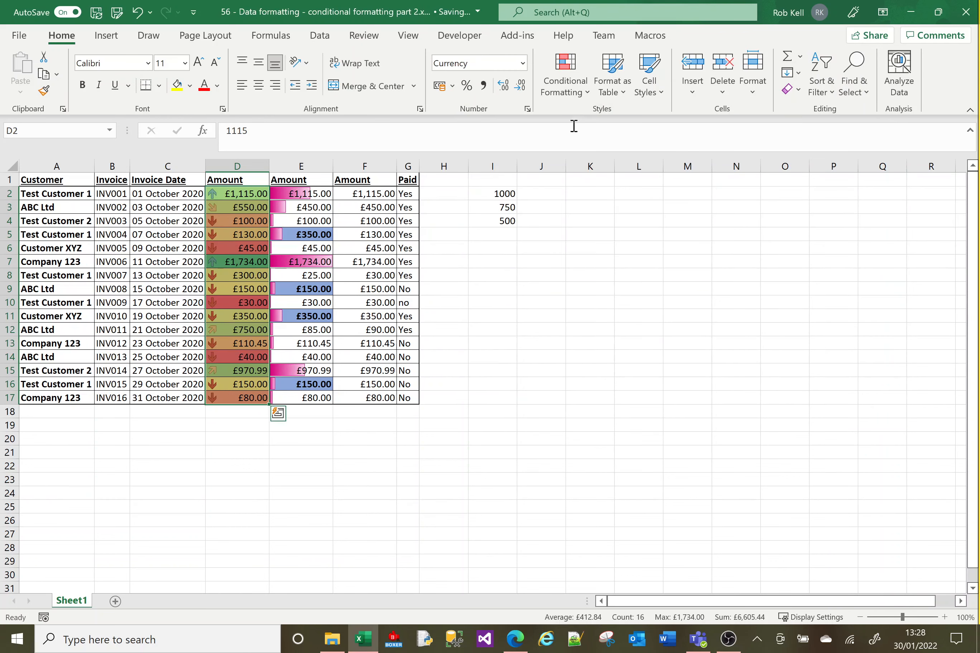
- Set the second and third icon thresholds of the D2:D17 rule to =$I$3 and =$I$4 and apply the rule
click(578, 97)
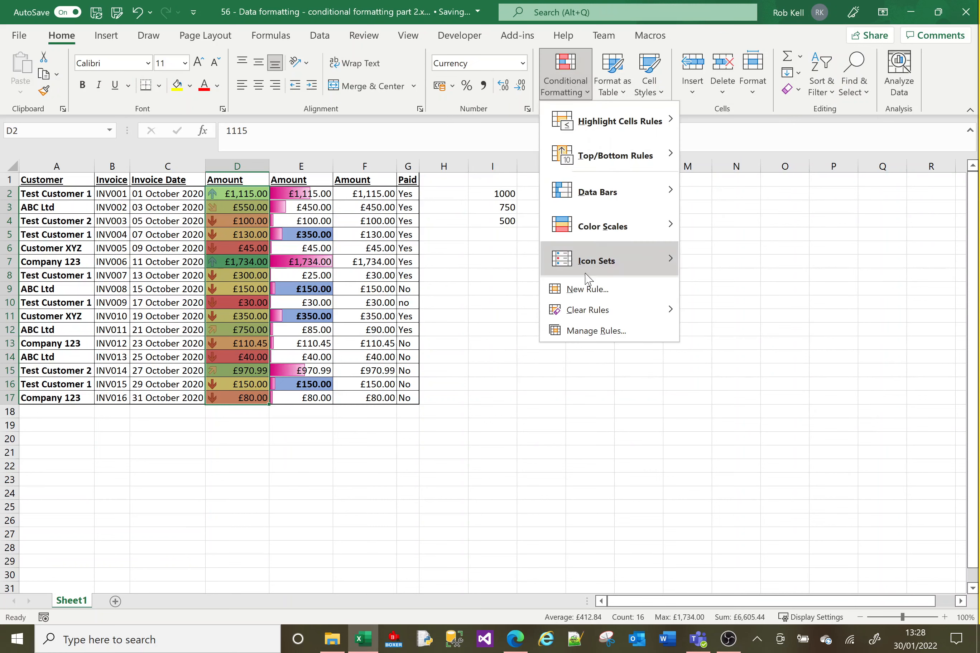
click(583, 331)
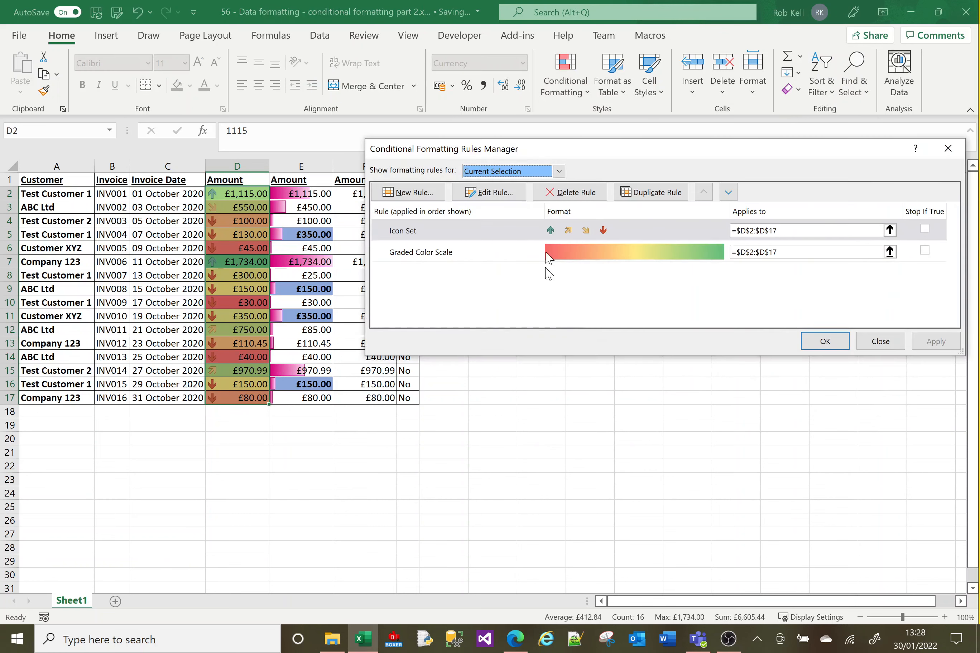
click(506, 195)
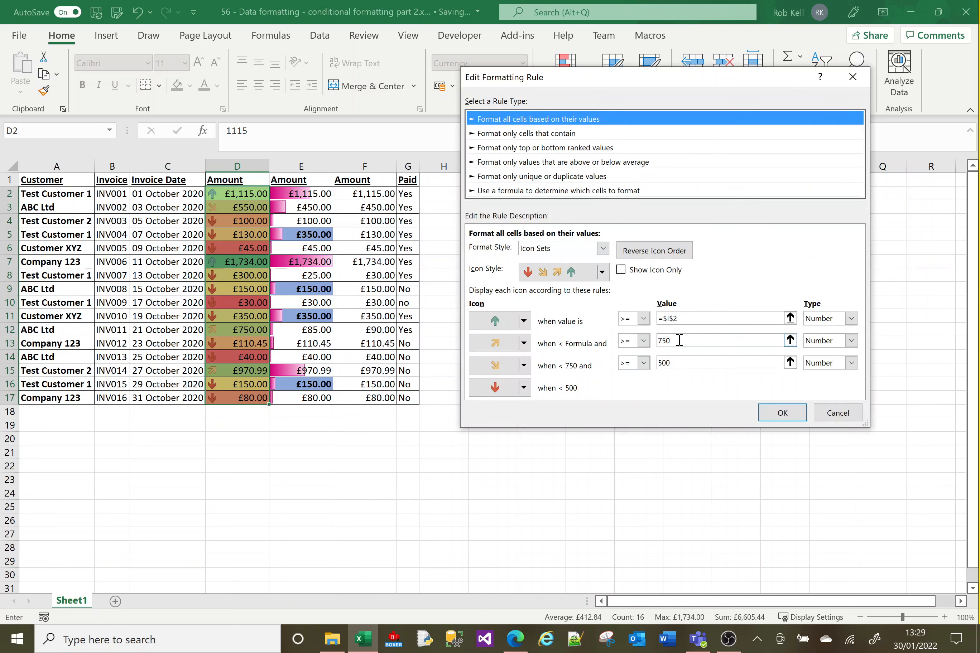
click(679, 340)
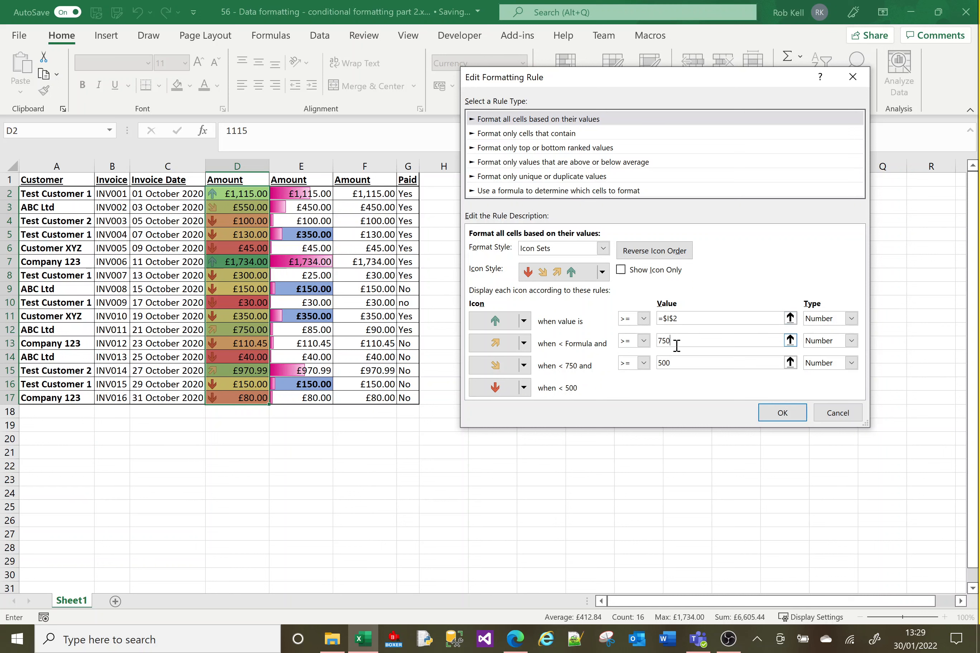
key(BackSpace)
key(BackSpace)
key(BackSpace)
click(680, 361)
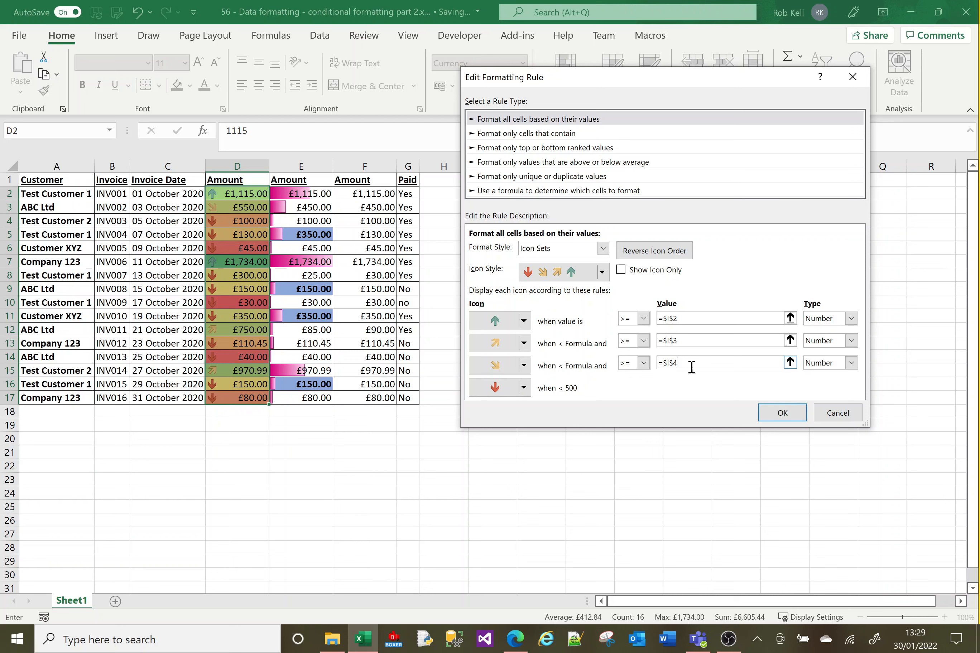
click(783, 414)
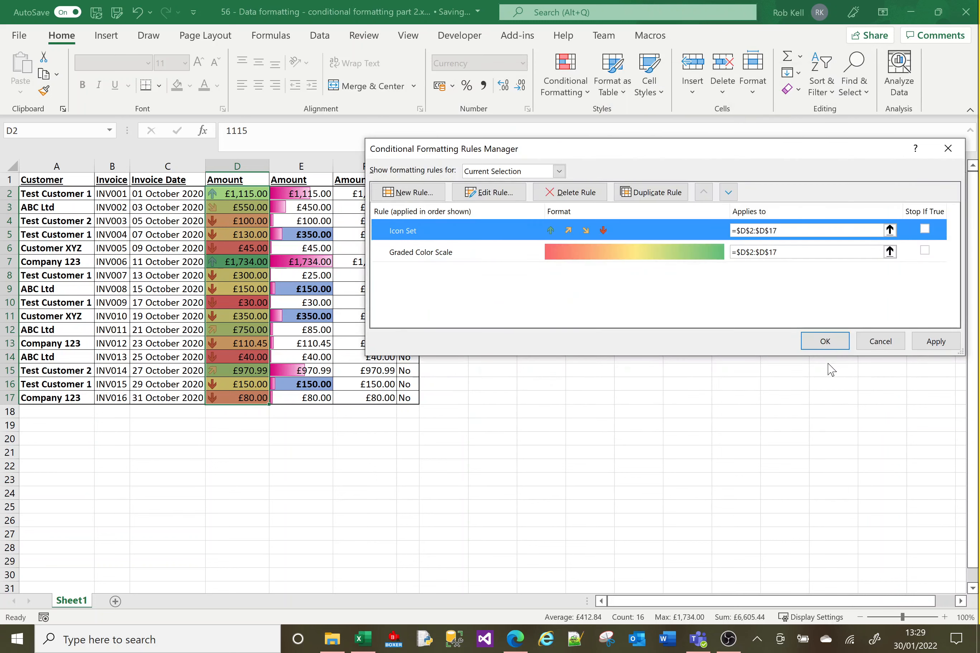
click(823, 340)
click(585, 341)
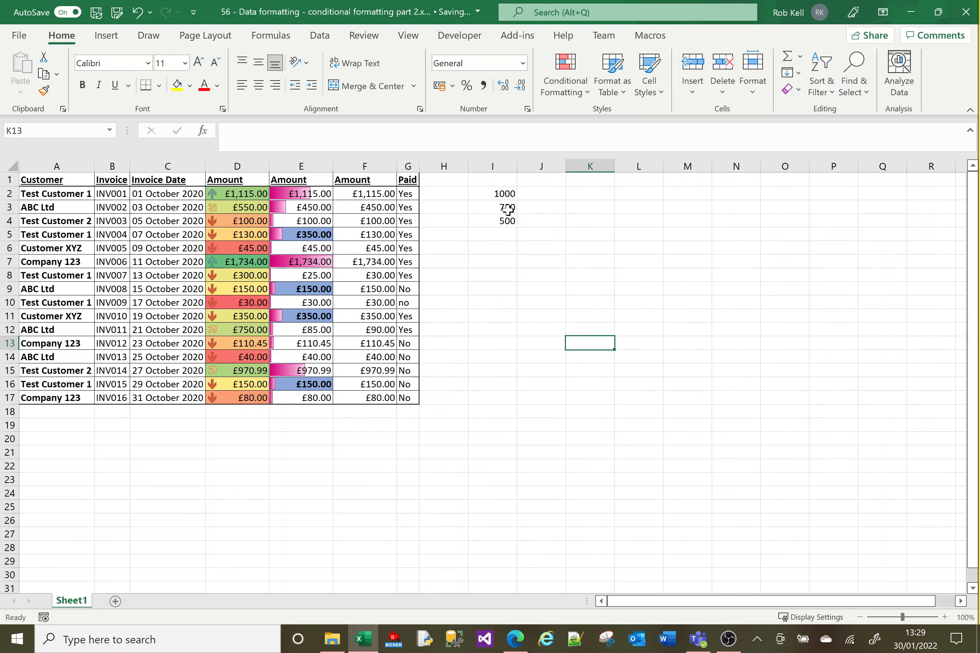
- Change the threshold value in cell I2 to 1200 and the one in cell I4 to 300
click(500, 191)
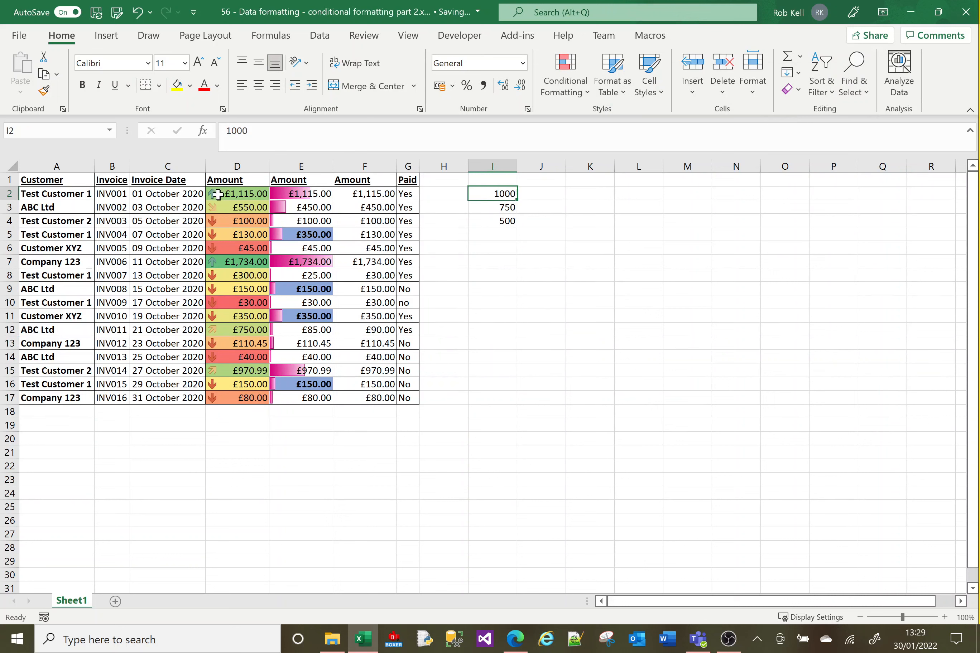
text(1200)
key(Return)
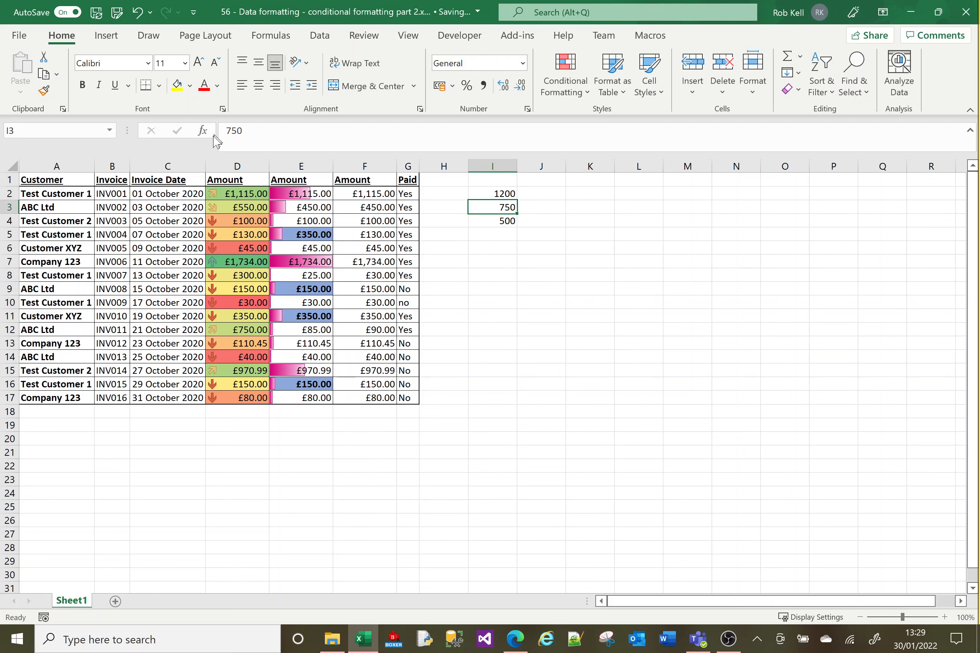
click(504, 194)
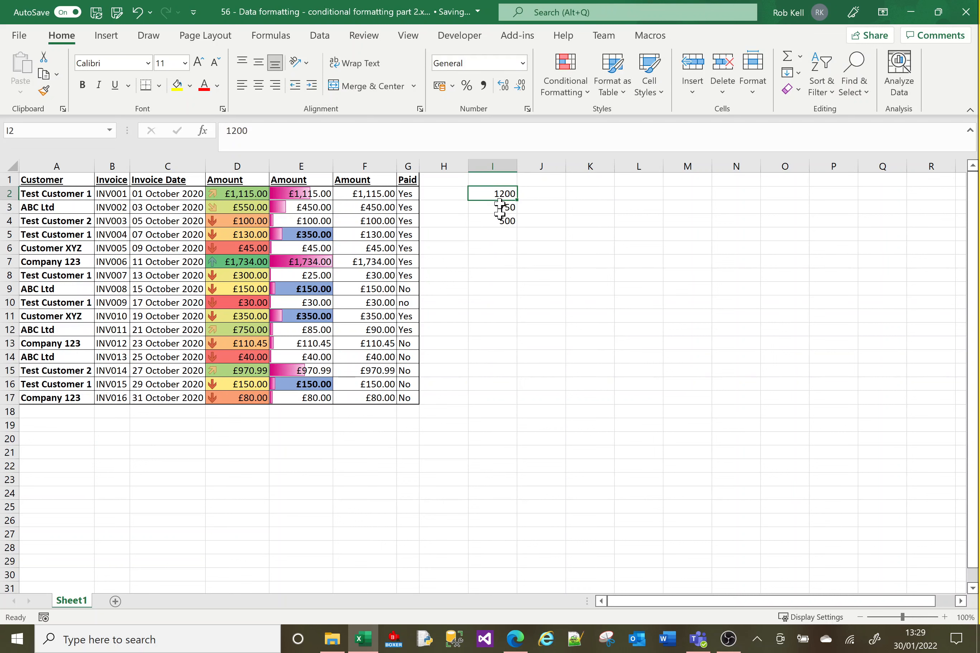
click(499, 221)
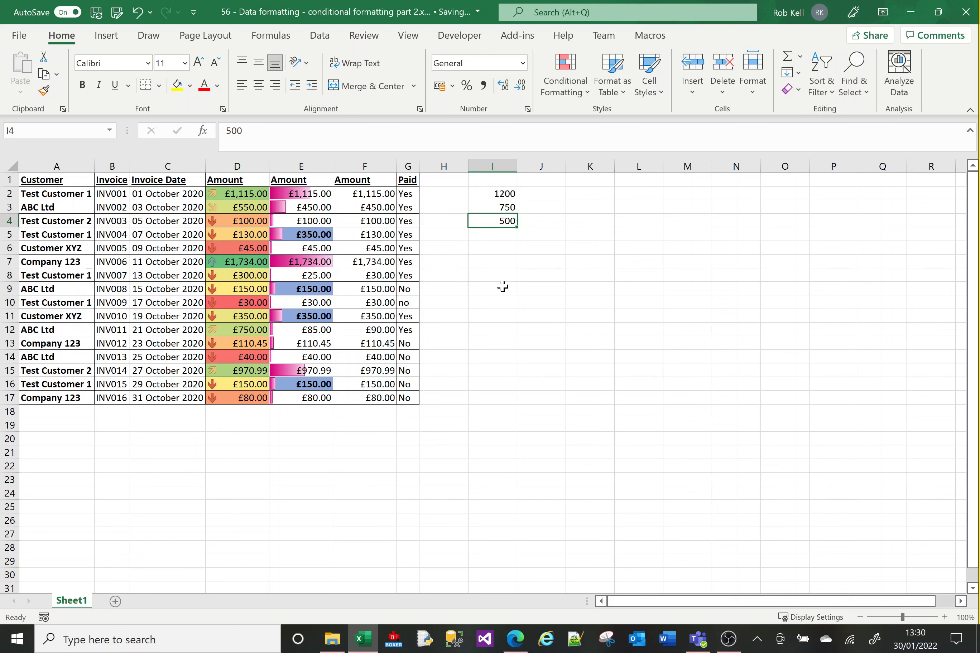
text(30)
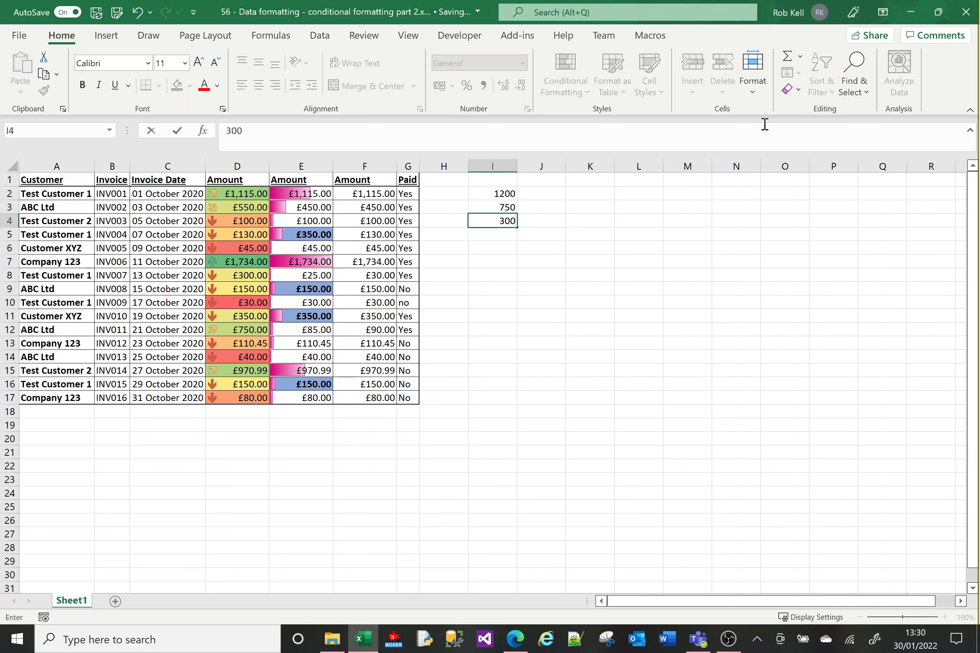
key(Return)
click(212, 317)
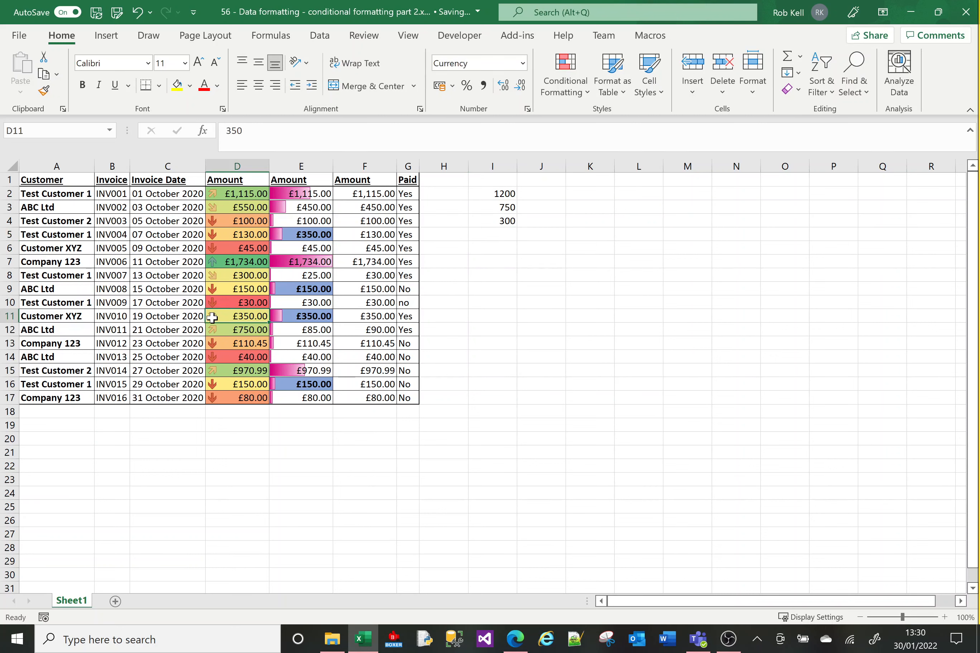
click(213, 274)
click(497, 262)
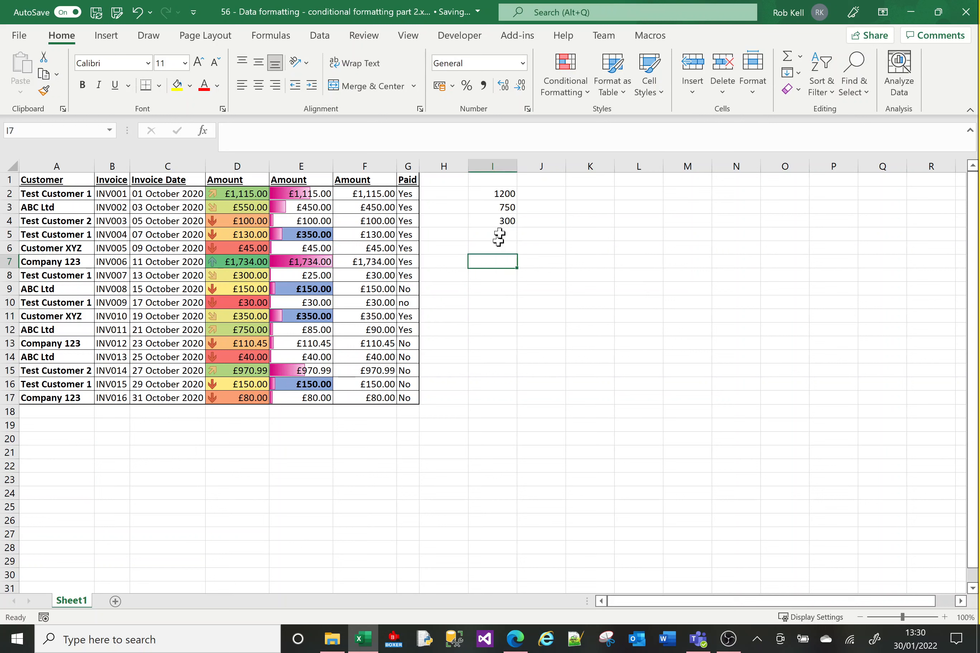
click(499, 193)
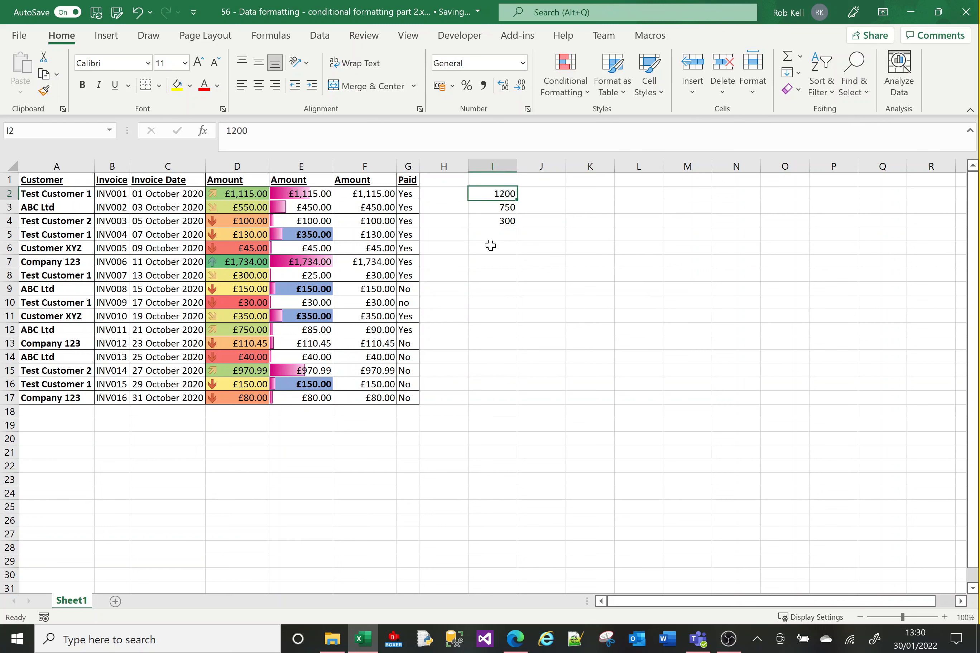
click(492, 222)
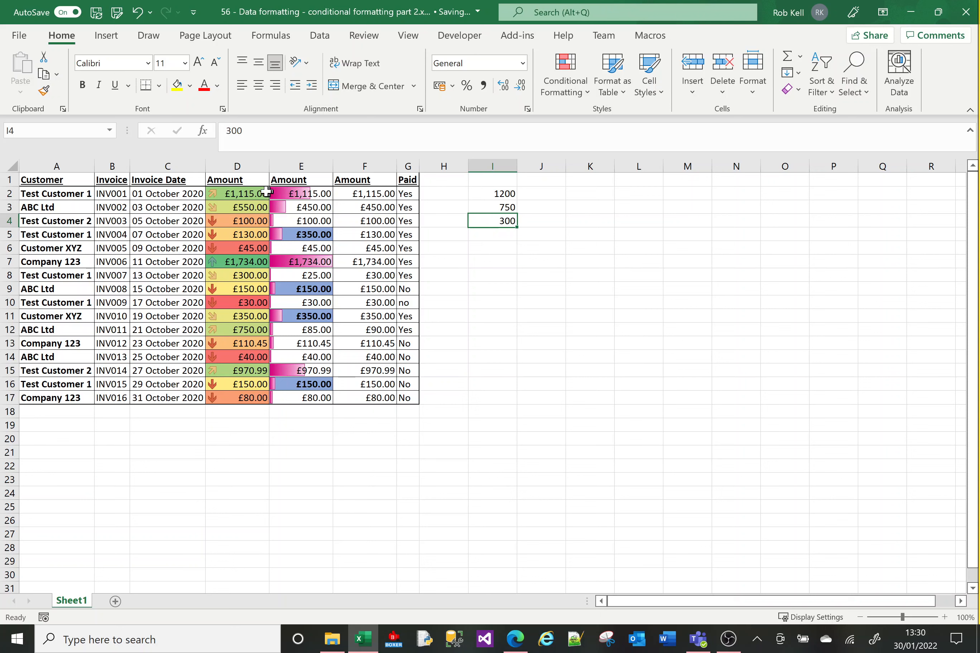
- Delete the graded color scale rule from the amounts in D2:D17, keeping the icon set rule
click(253, 194)
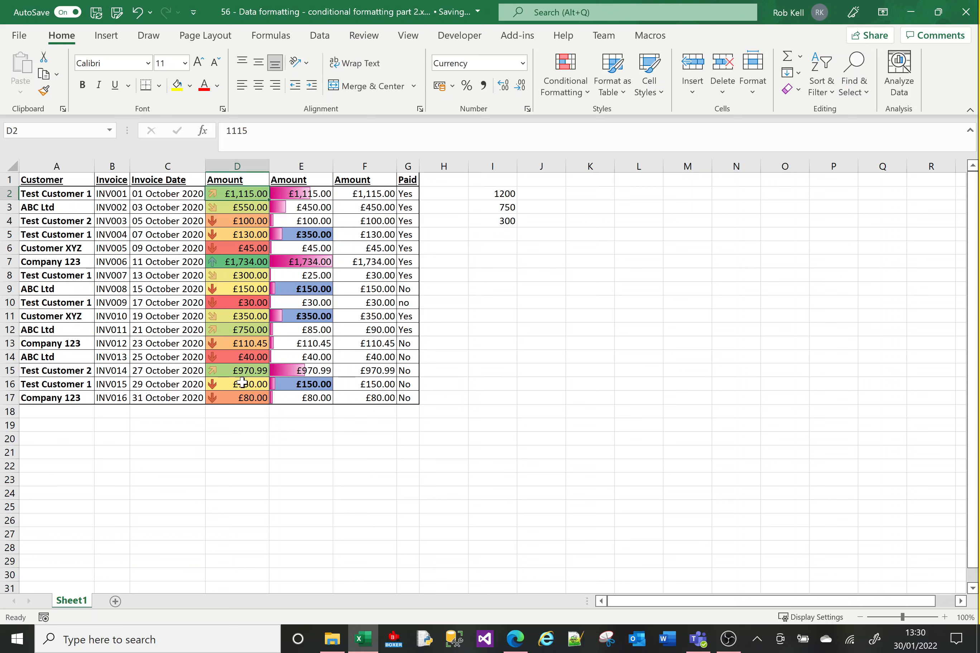
shift+click(239, 400)
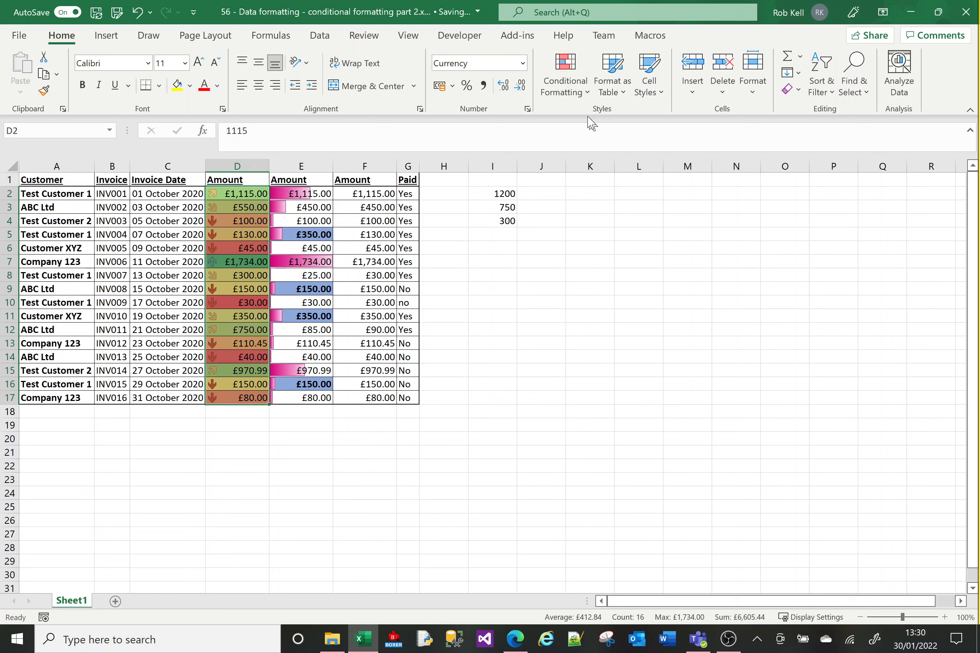
click(565, 80)
click(577, 331)
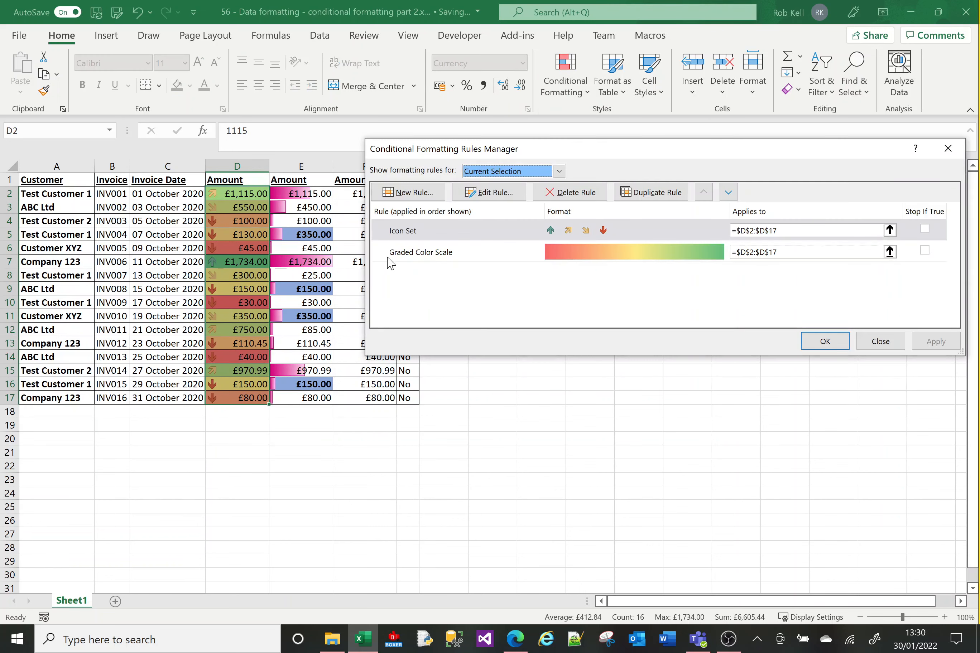
click(459, 234)
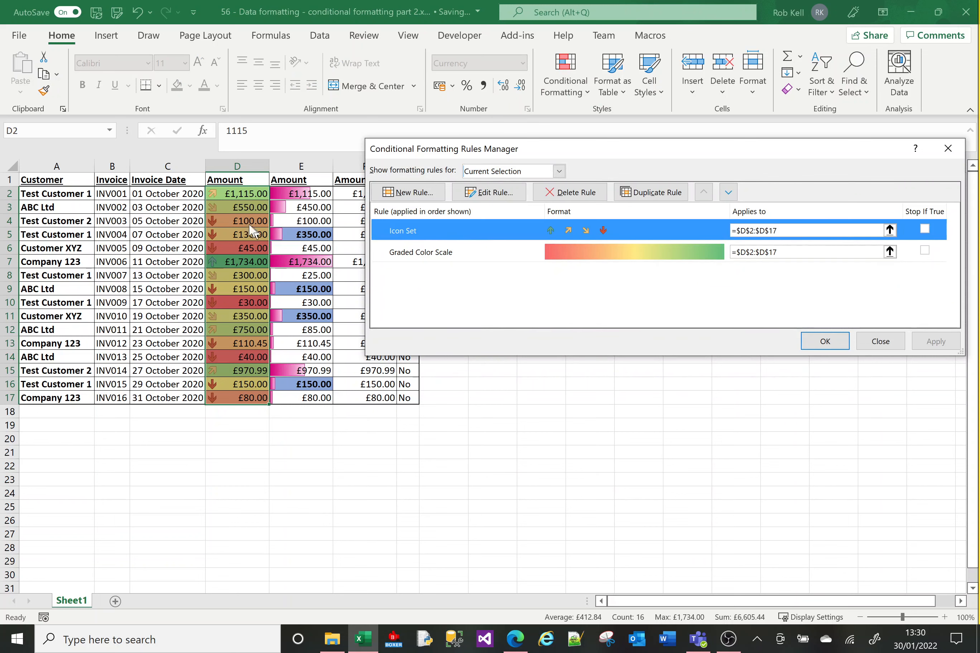
click(447, 256)
click(574, 195)
click(820, 342)
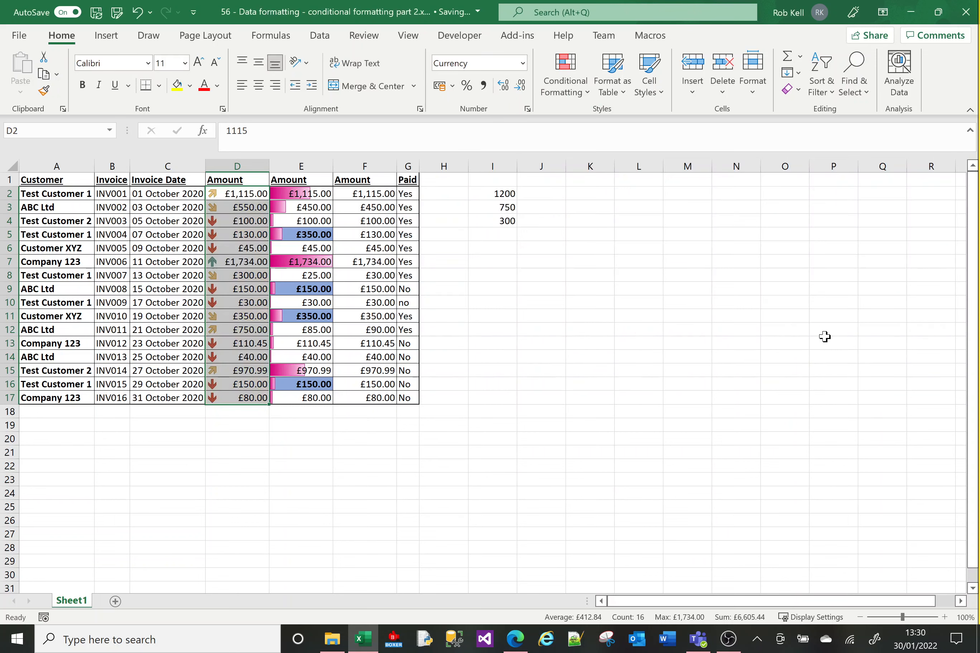
click(403, 357)
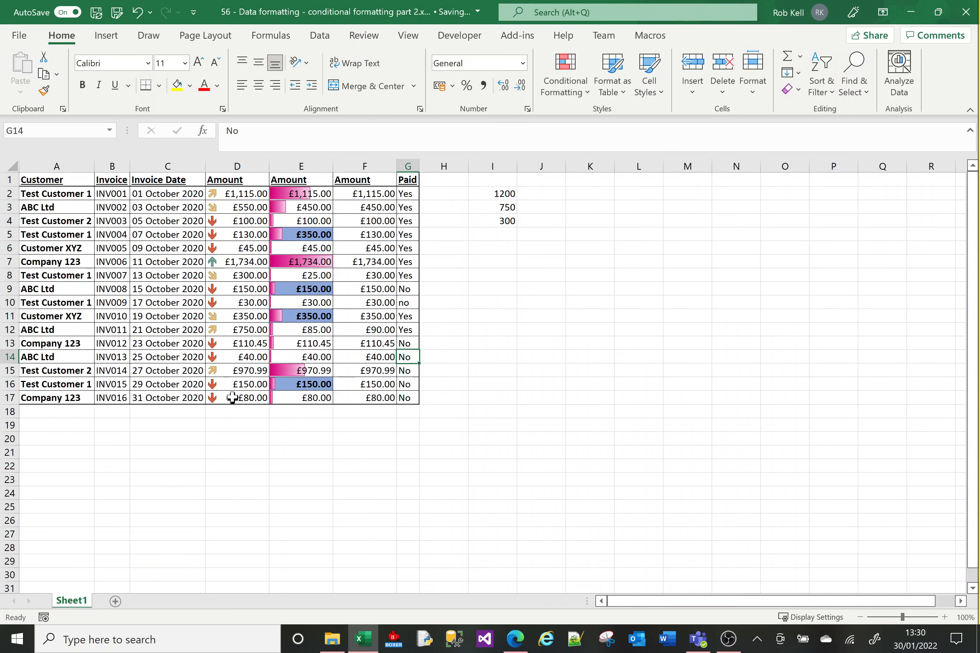
click(238, 195)
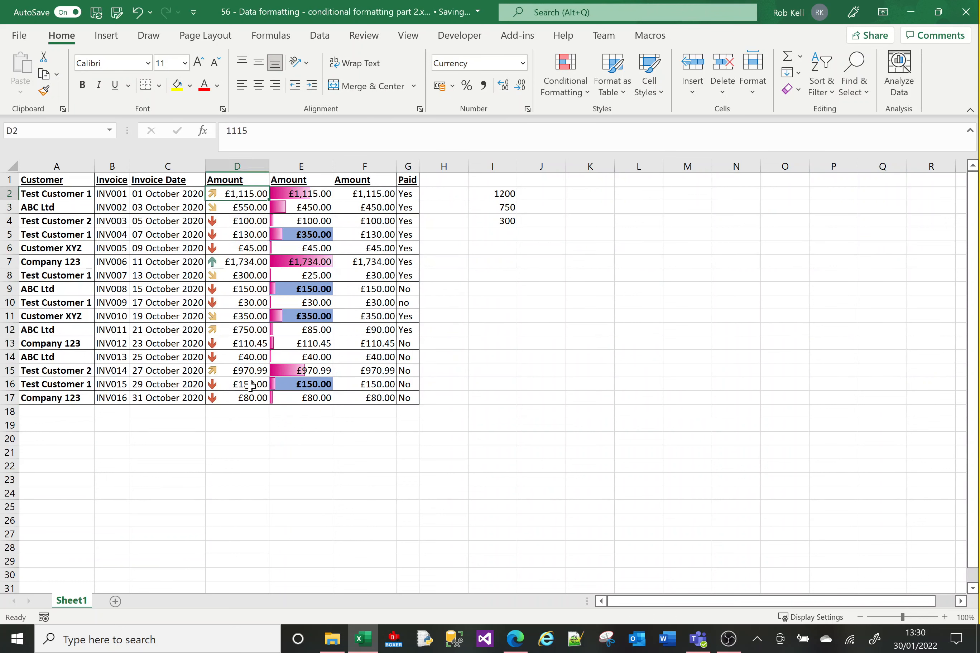
shift+click(248, 398)
click(381, 358)
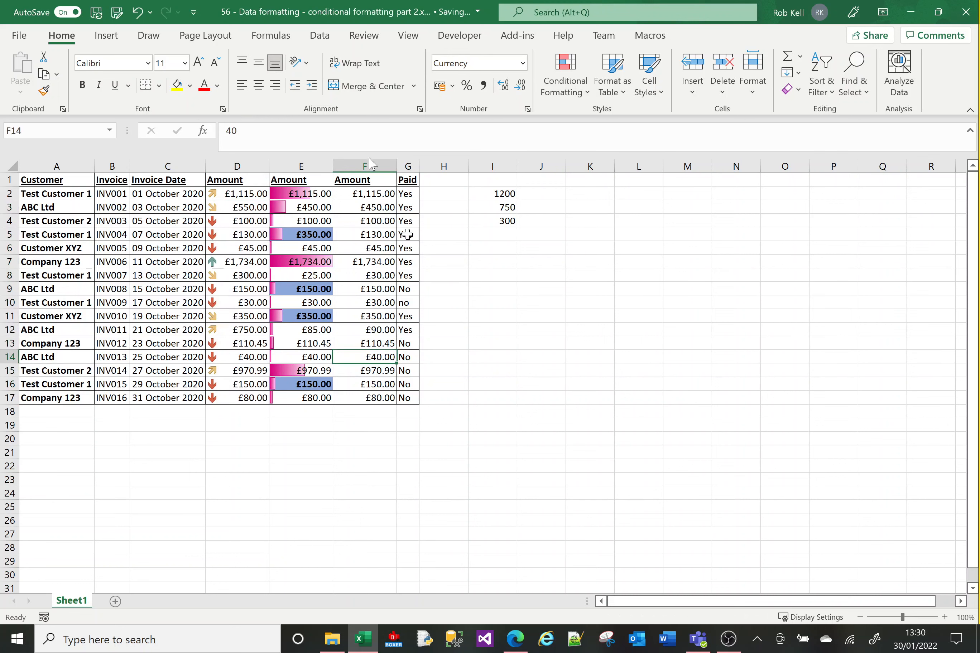
- Clear all conditional formatting rules from the entire sheet
click(585, 97)
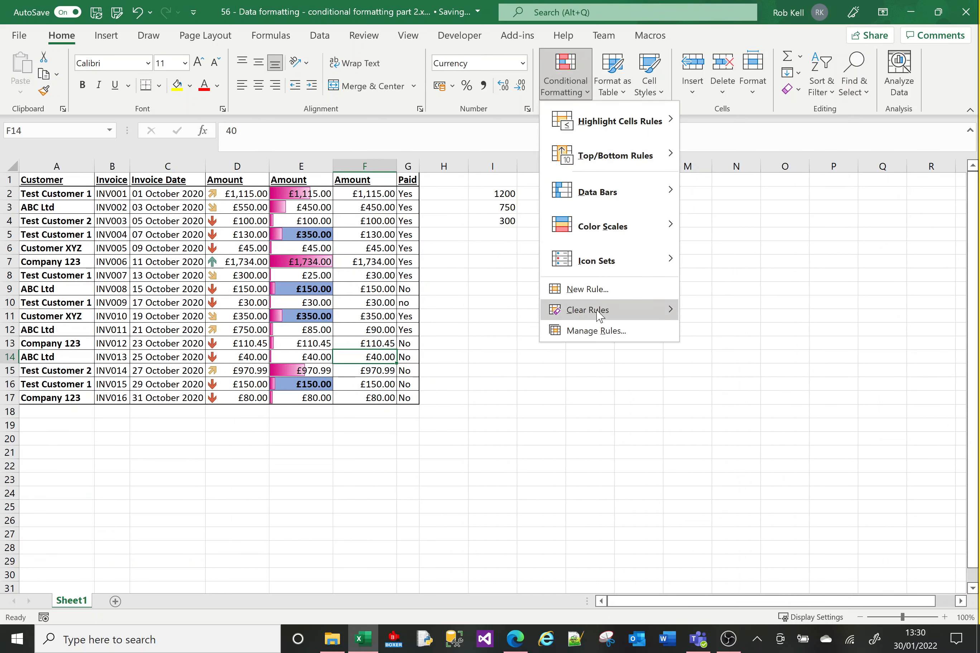
mouse_move(597, 312)
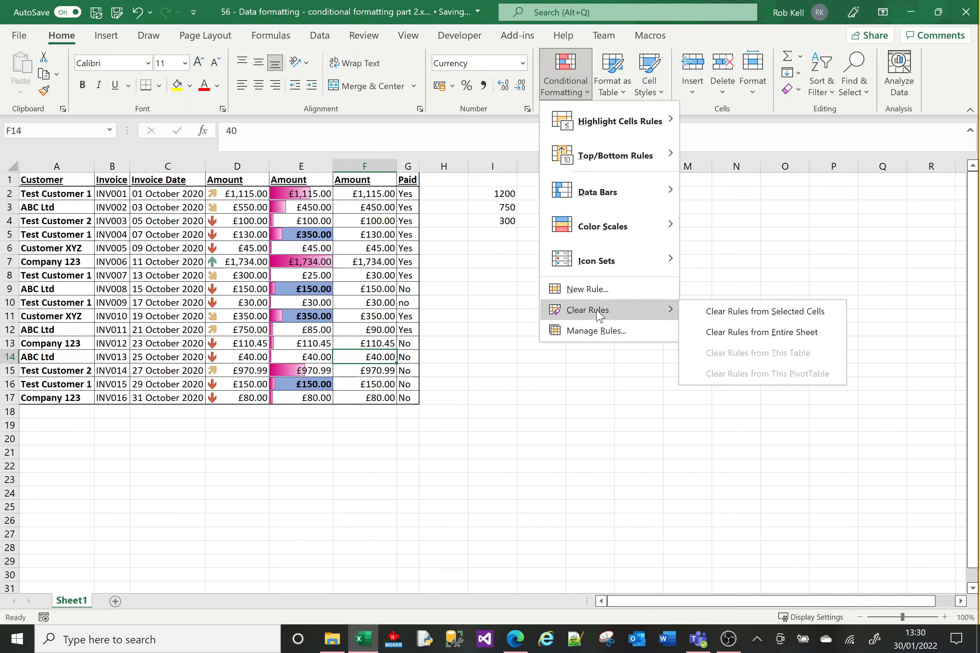
click(758, 339)
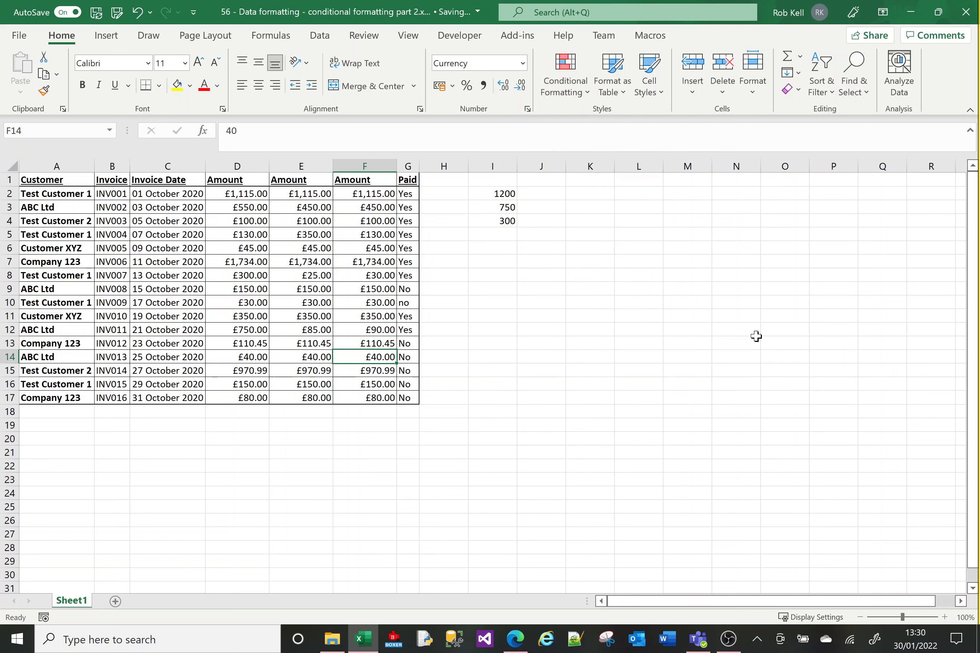
click(492, 303)
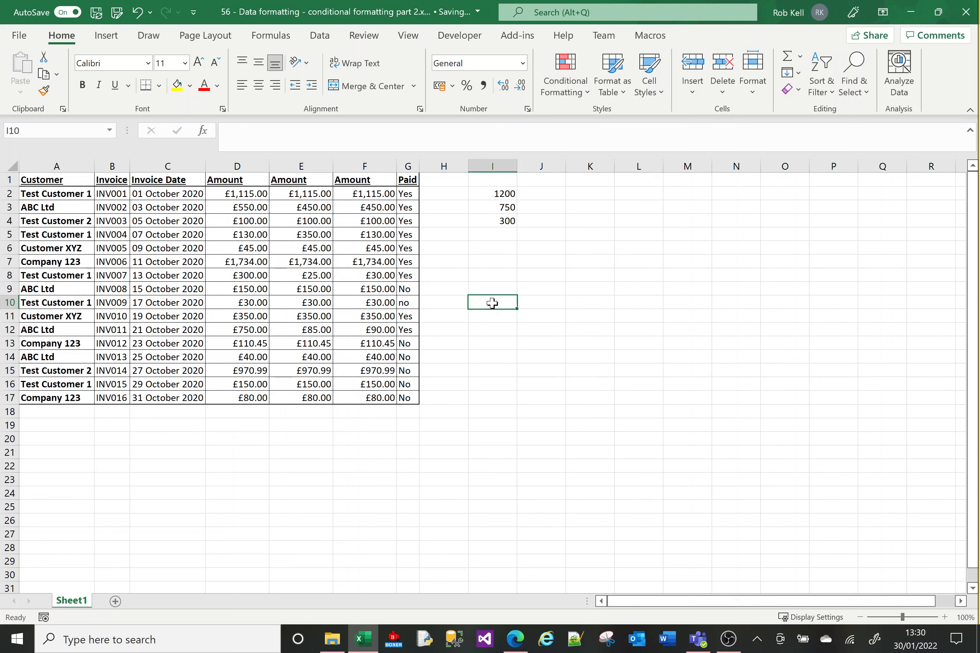